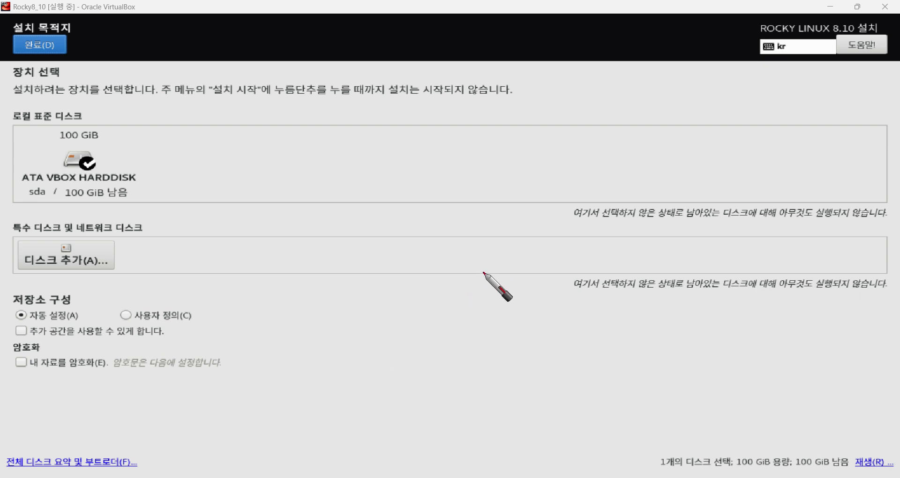
Handwrite a red / for the root partition and the word Swap over the Installation Destination screen.
left_click_drag(499, 143, 461, 184)
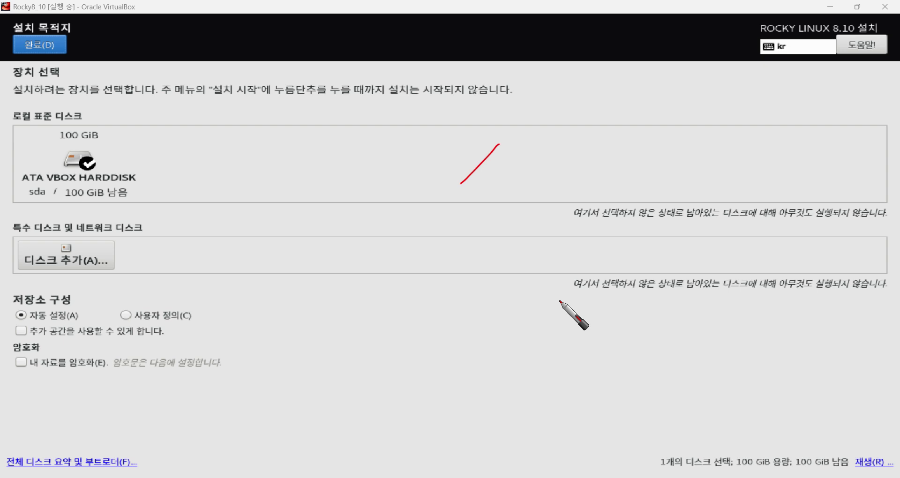
mouse_move(467, 216)
left_mouse_down()
mouse_move(441, 225)
mouse_move(428, 254)
mouse_move(479, 257)
mouse_move(499, 230)
mouse_move(521, 236)
mouse_move(540, 249)
mouse_move(538, 313)
left_mouse_up()
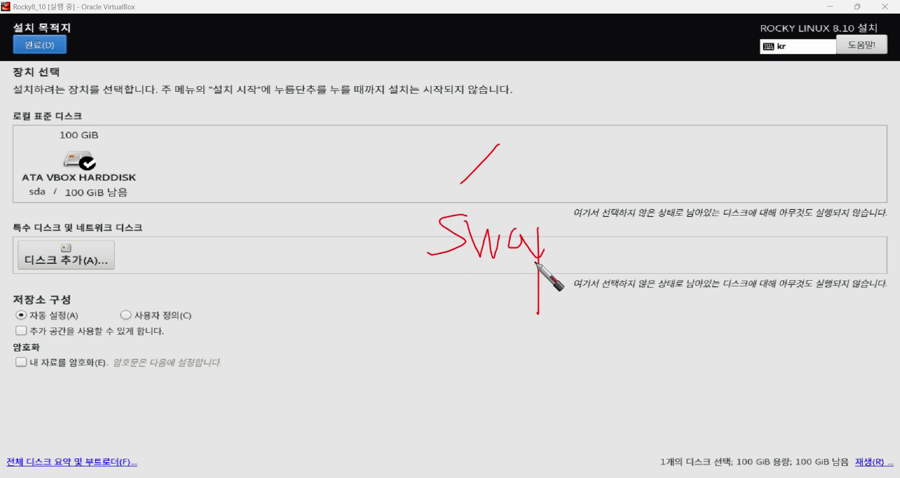
left_click_drag(544, 257, 545, 250)
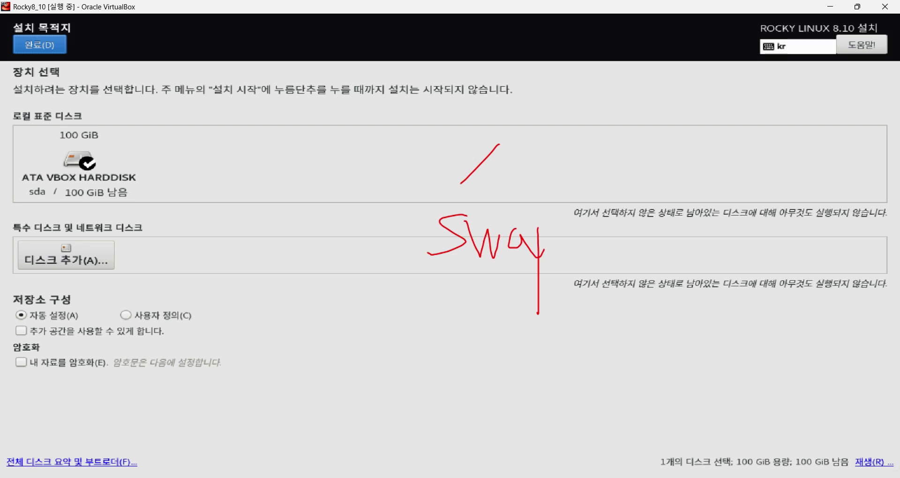
mouse_move(539, 233)
left_mouse_down()
mouse_move(563, 232)
mouse_move(535, 261)
left_mouse_up()
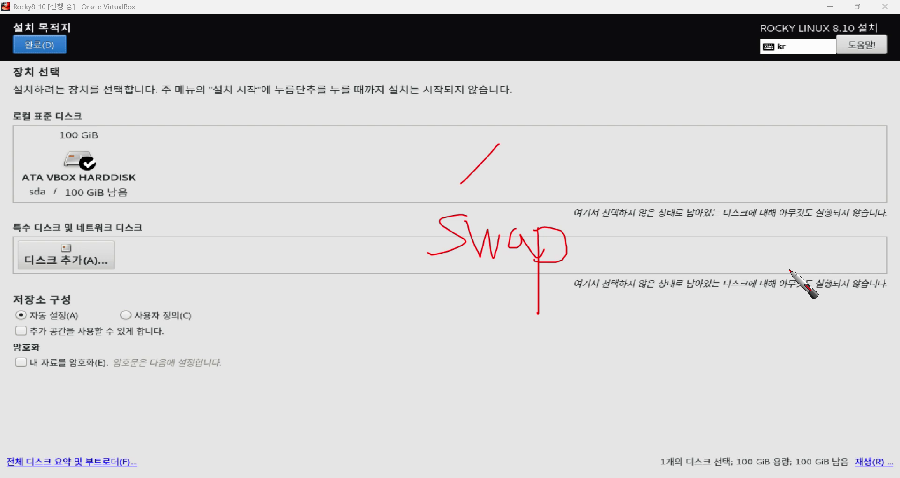
Write red notes '100GB' near the top and 'RAM X2' at the lower right of the installer screen.
left_click_drag(635, 62, 617, 90)
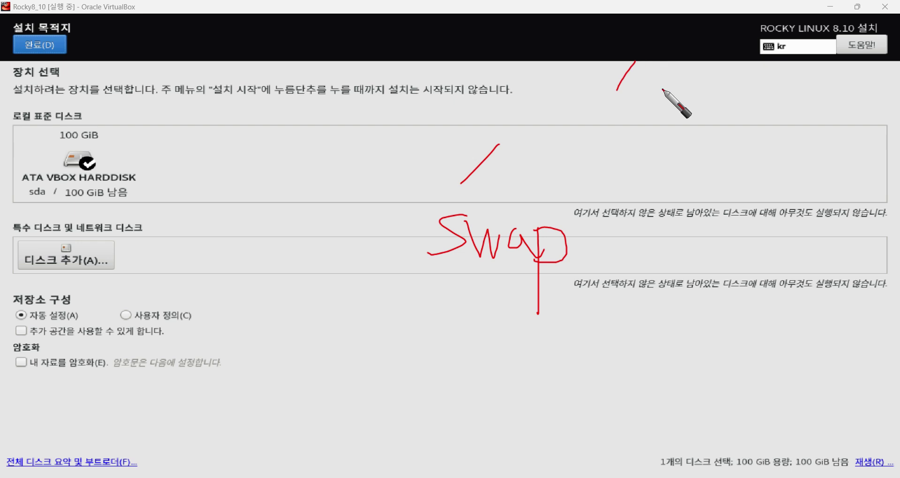
mouse_move(668, 69)
left_mouse_down()
mouse_move(721, 68)
mouse_move(754, 110)
mouse_move(779, 74)
mouse_move(788, 75)
mouse_move(788, 113)
mouse_move(769, 111)
left_mouse_up()
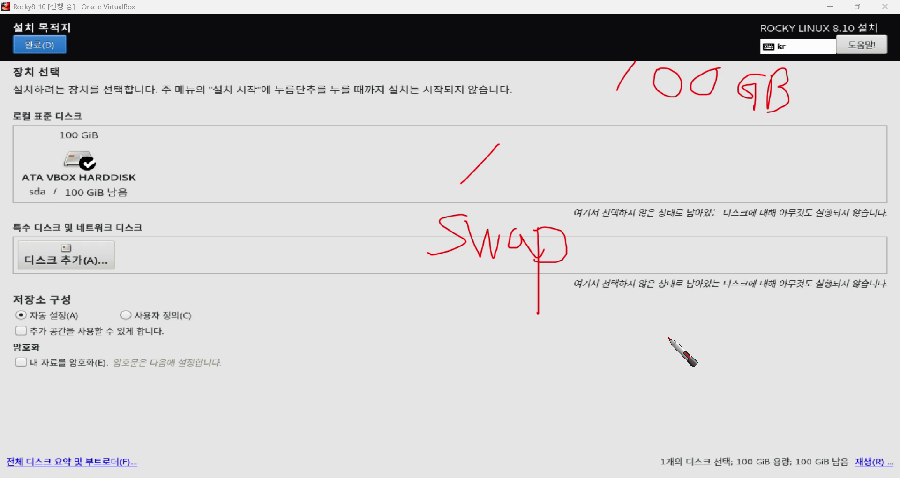
mouse_move(674, 295)
left_mouse_down()
mouse_move(673, 352)
mouse_move(684, 302)
mouse_move(677, 344)
mouse_move(695, 351)
left_mouse_up()
mouse_move(737, 302)
left_mouse_down()
mouse_move(716, 346)
mouse_move(758, 328)
left_mouse_up()
mouse_move(769, 308)
left_mouse_down()
mouse_move(764, 359)
mouse_move(782, 362)
left_mouse_up()
left_click_drag(802, 315, 818, 340)
mouse_move(842, 297)
left_mouse_down()
mouse_move(809, 347)
mouse_move(837, 364)
left_mouse_up()
left_click_drag(847, 334, 878, 359)
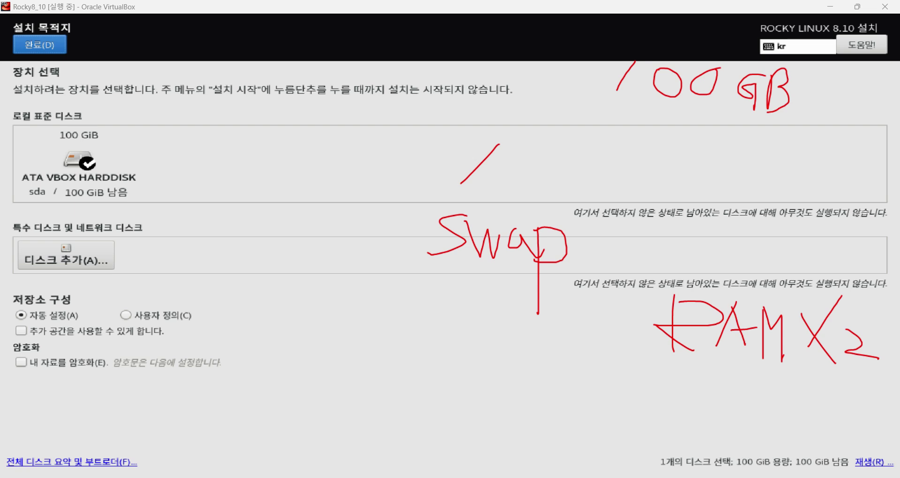
Clear the pen annotations and jump the Rocky Linux 8 book in Acrobat from page 55 to page 92.
key("Escape")
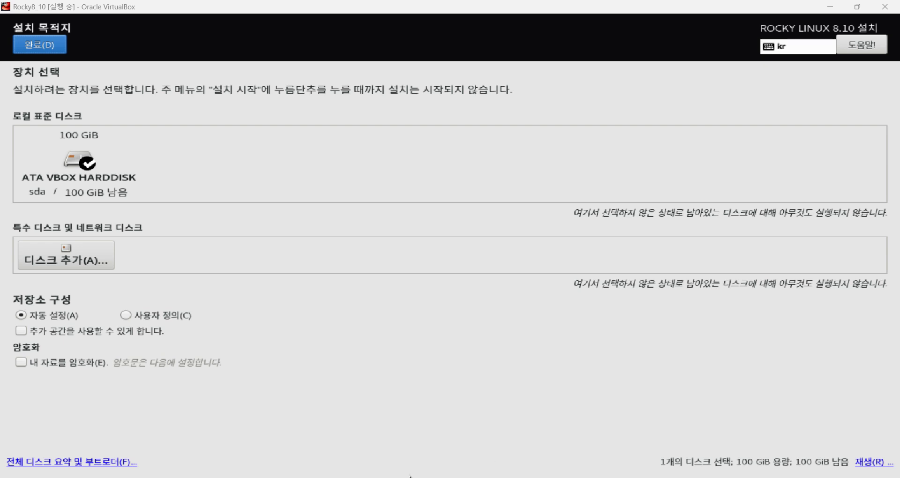
left_click(272, 424)
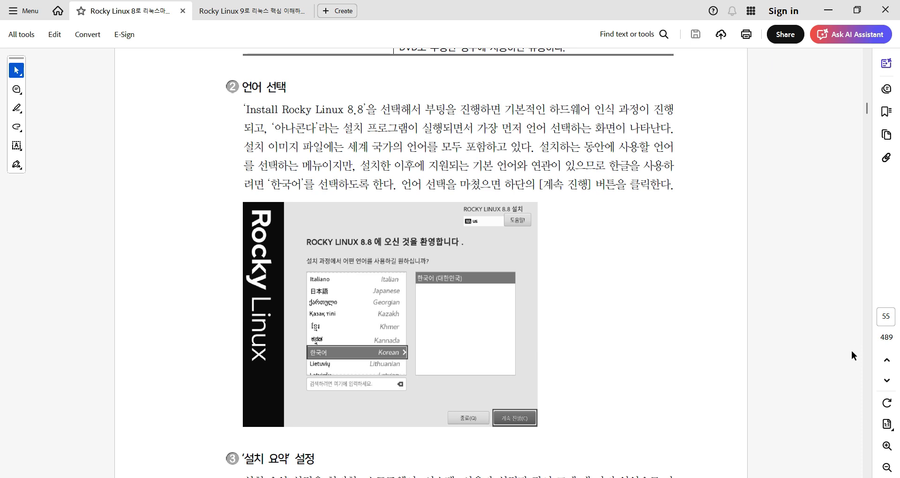
left_click(888, 320)
key("Num_Lock")
key("BackSpace")
key("BackSpace")
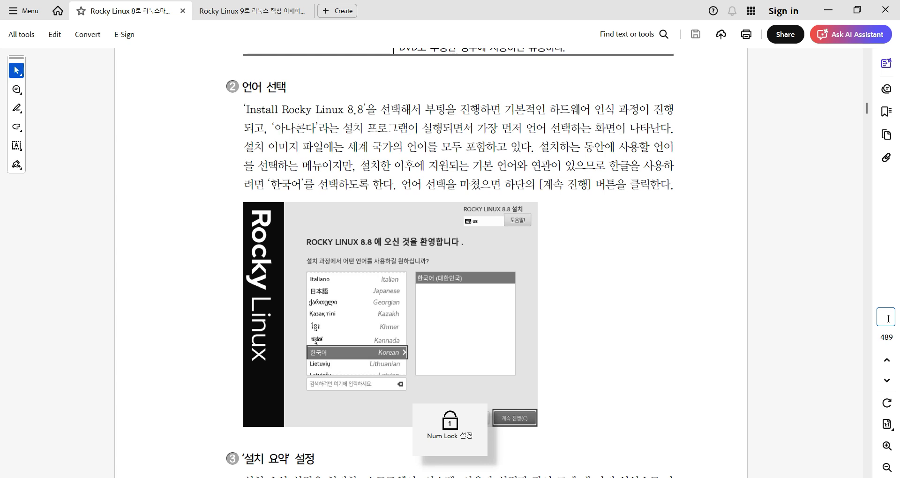
type("92")
key("Return")
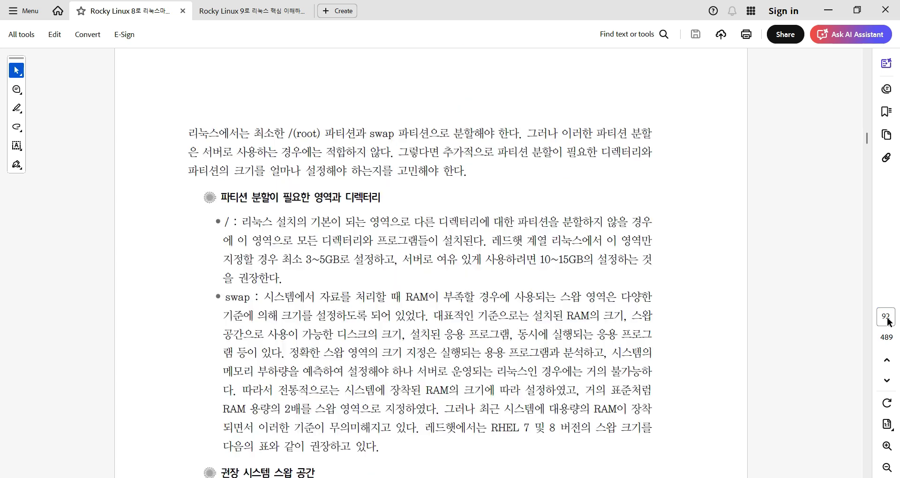
Scroll page 92 to the swap explanation and the recommended swap size table.
scroll(656, 300, "up", 6)
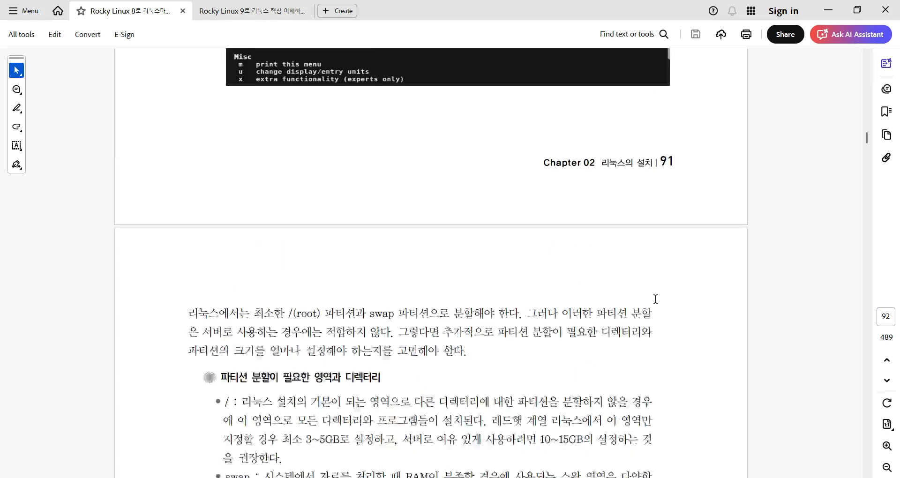
scroll(656, 297, "down", 7)
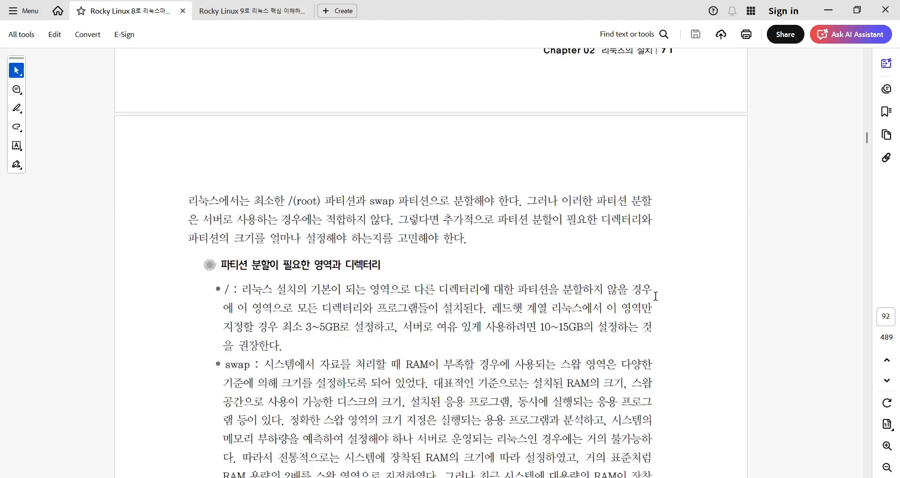
scroll(657, 297, "down", 1)
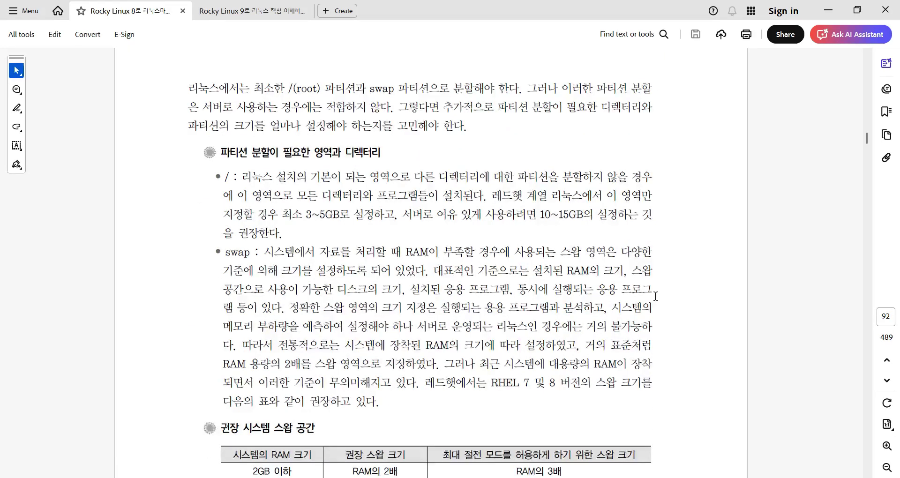
scroll(656, 296, "down", 5)
scroll(656, 297, "up", 10)
scroll(650, 294, "up", 6)
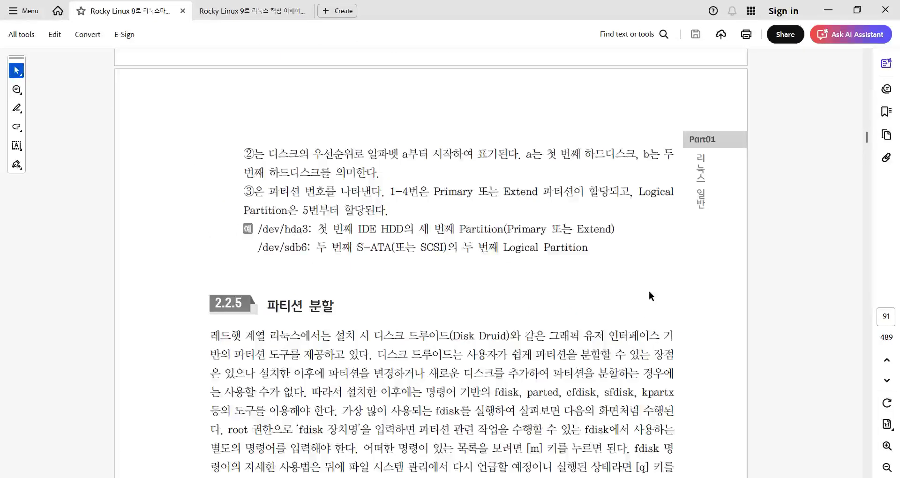
scroll(649, 290, "down", 1)
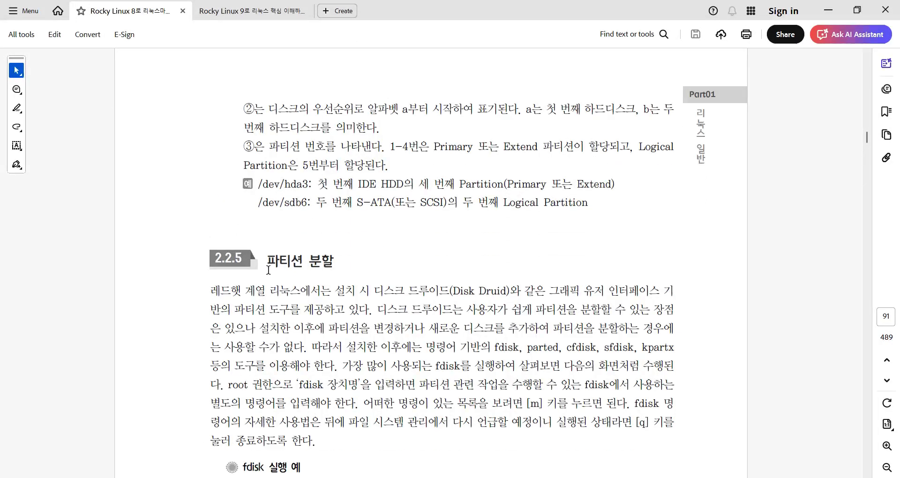
scroll(269, 270, "down", 3)
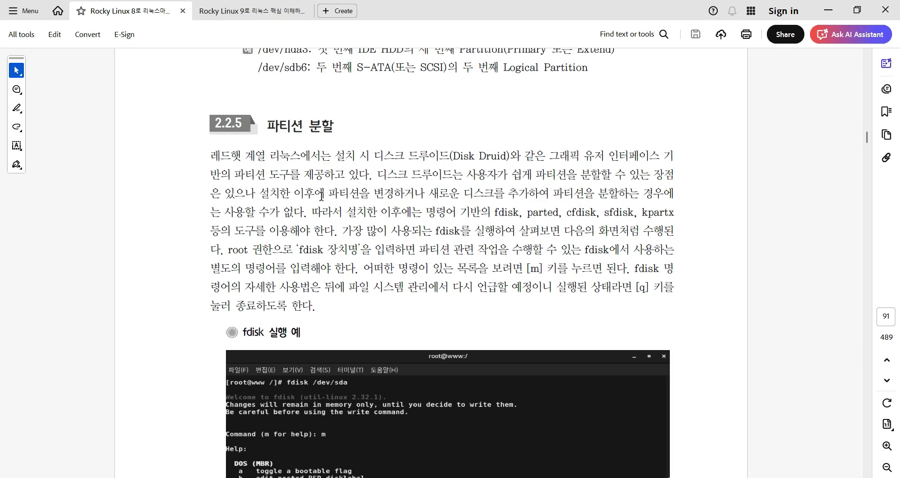
scroll(321, 194, "down", 12)
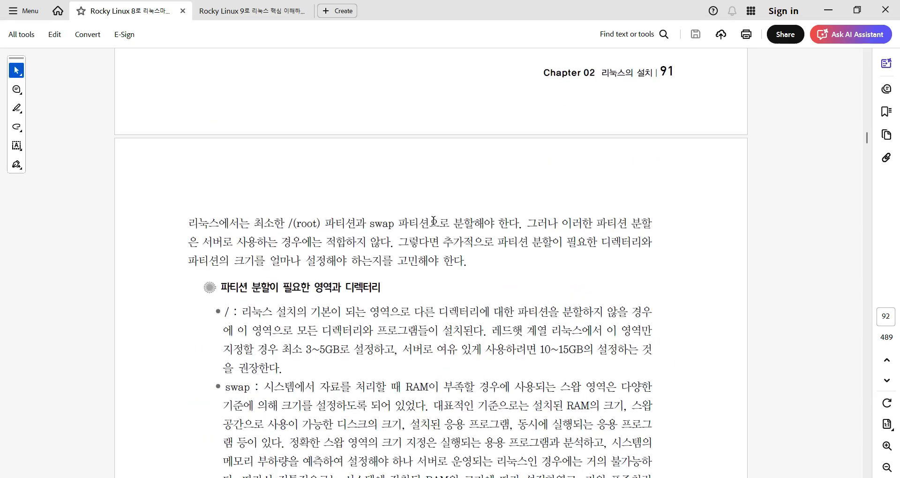
scroll(433, 220, "down", 1)
scroll(290, 233, "down", 2)
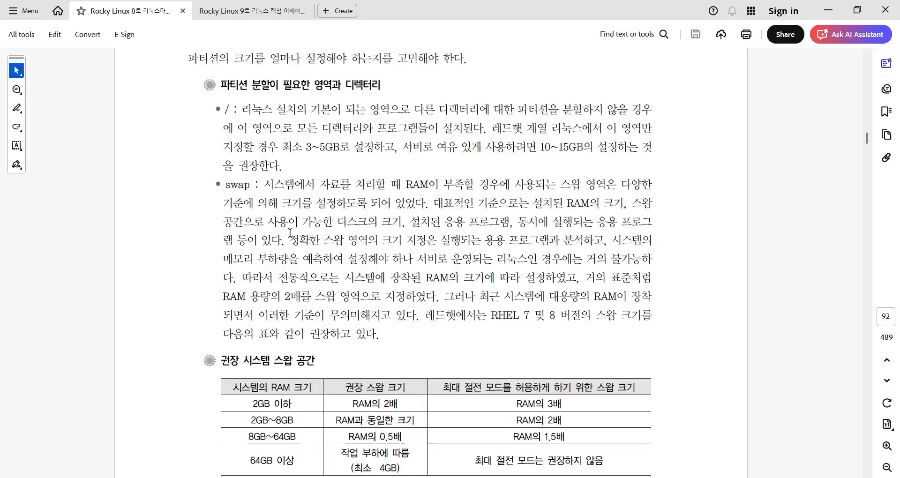
scroll(290, 233, "down", 2)
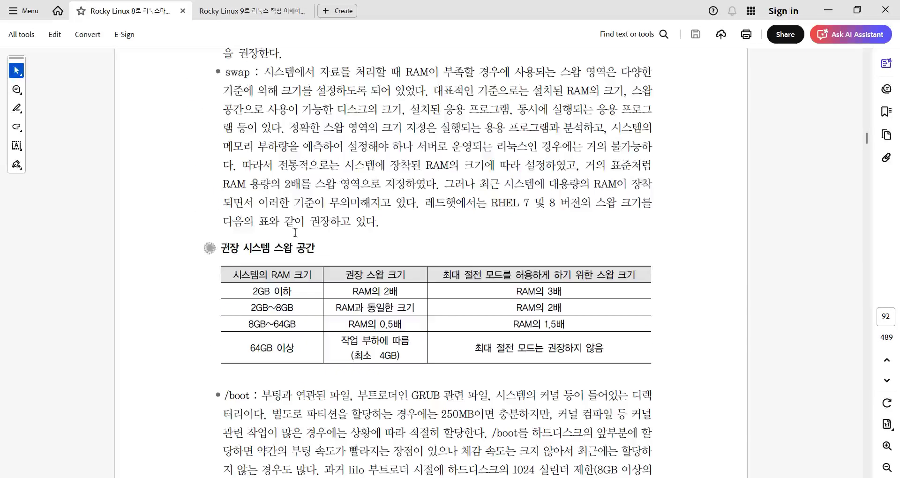
scroll(486, 238, "up", 1)
scroll(677, 272, "up", 1)
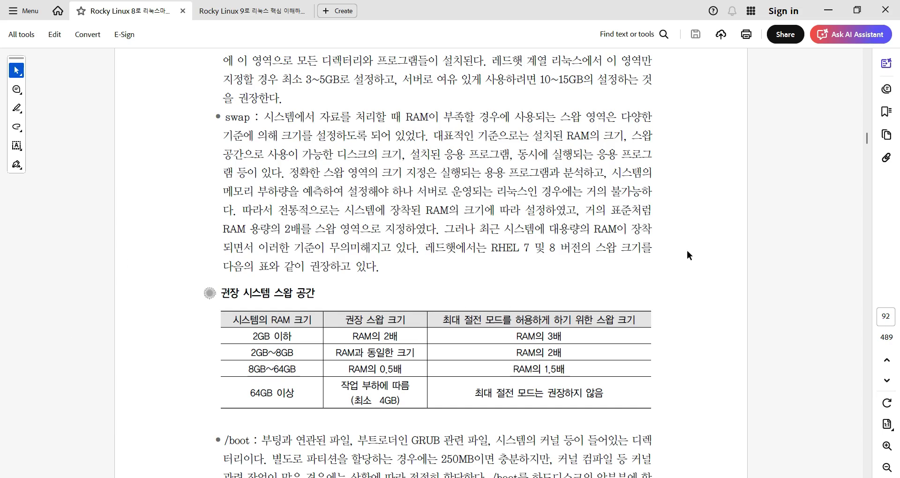
scroll(687, 249, "down", 3)
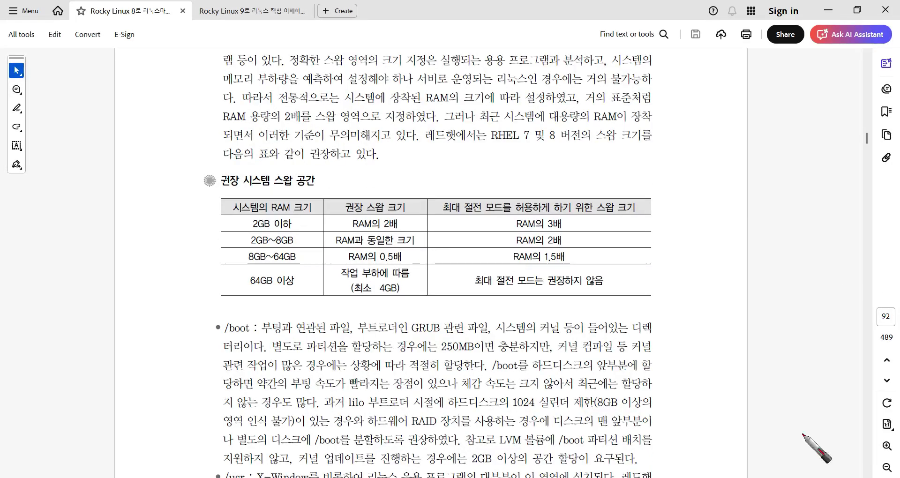
Bracket the recommended swap table in red and arrow the recommended swap size column.
mouse_move(200, 184)
left_mouse_down()
mouse_move(179, 231)
mouse_move(195, 302)
left_mouse_up()
mouse_move(664, 167)
left_mouse_down()
mouse_move(676, 179)
mouse_move(701, 284)
left_mouse_up()
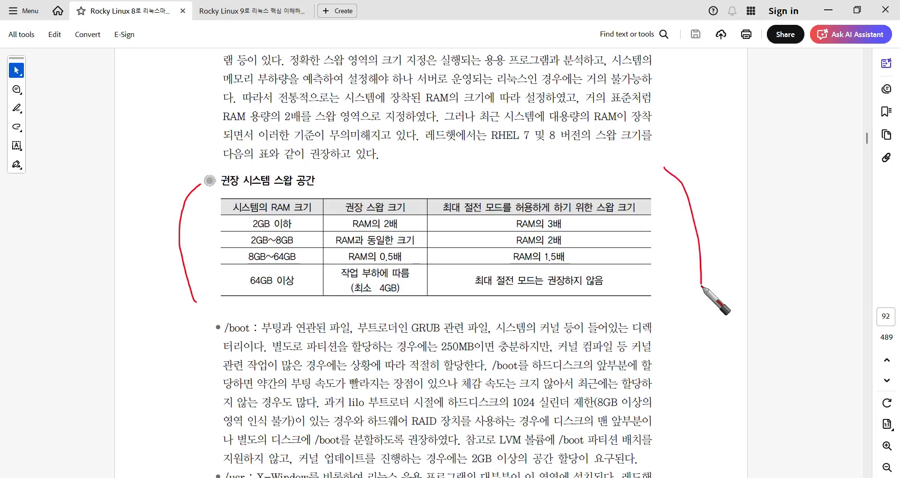
mouse_move(612, 311)
left_mouse_down()
mouse_move(547, 310)
mouse_move(455, 272)
mouse_move(471, 172)
mouse_move(667, 190)
mouse_move(626, 311)
left_mouse_up()
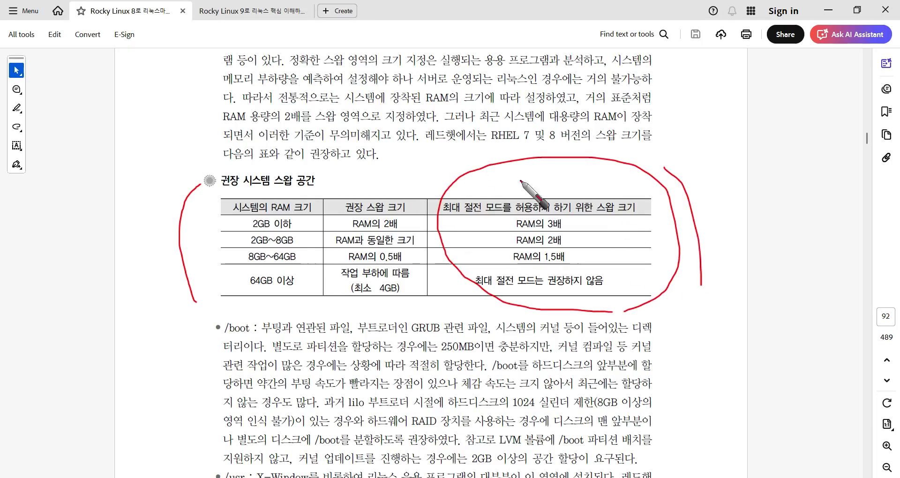
left_click_drag(378, 154, 377, 197)
left_click_drag(377, 197, 409, 172)
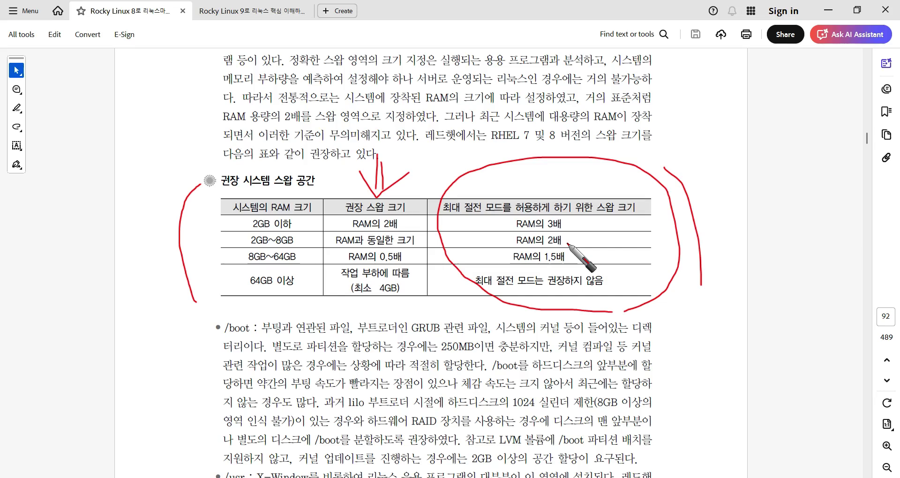
Underline the 2GB~8GB and 8GB~64GB rows, circle 64GB 이상 and its recommendation, then erase all marks.
left_click_drag(241, 246, 375, 249)
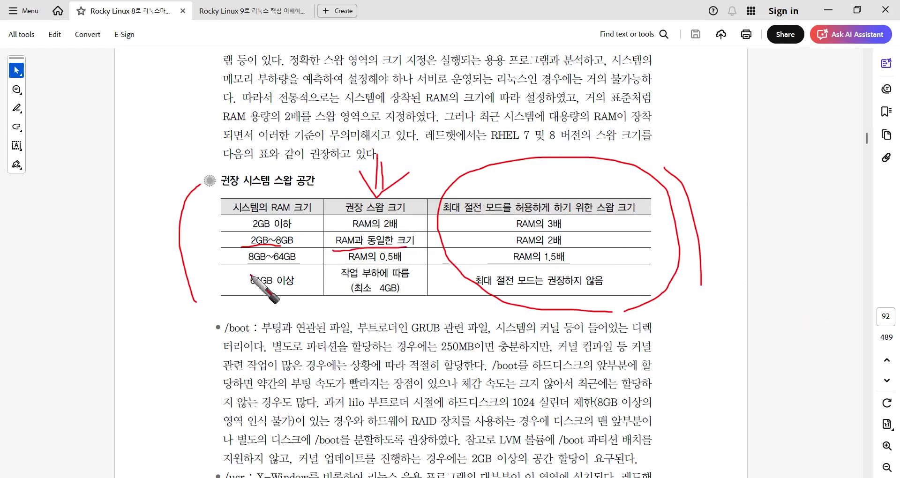
left_click_drag(234, 264, 402, 265)
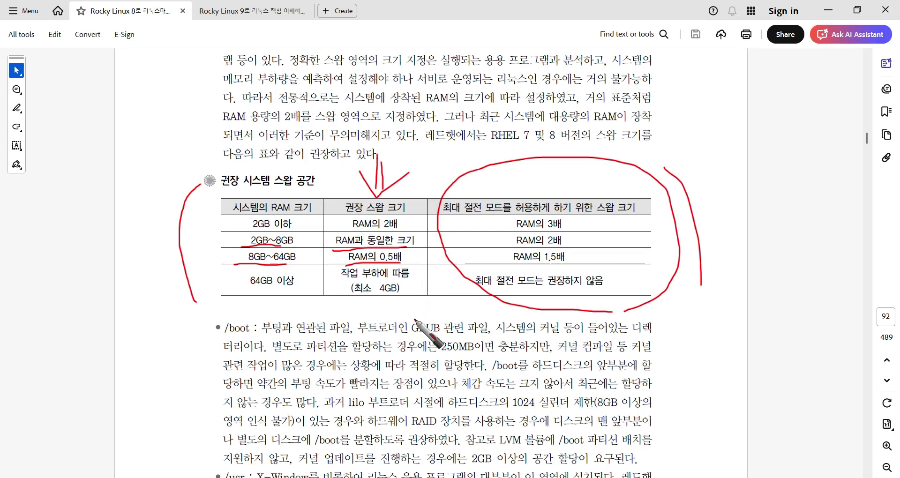
mouse_move(287, 302)
left_mouse_down()
mouse_move(240, 304)
mouse_move(307, 269)
mouse_move(299, 303)
left_mouse_up()
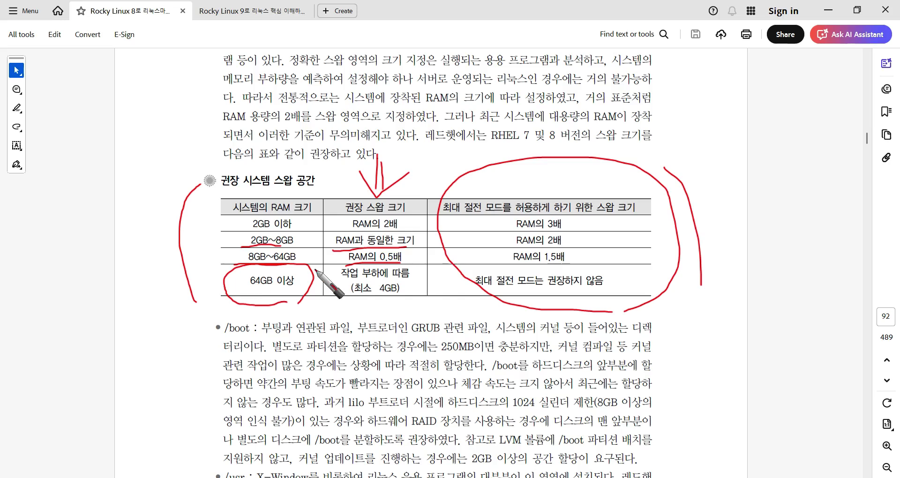
mouse_move(405, 281)
left_mouse_down()
mouse_move(348, 282)
mouse_move(341, 307)
mouse_move(422, 307)
mouse_move(368, 280)
left_mouse_up()
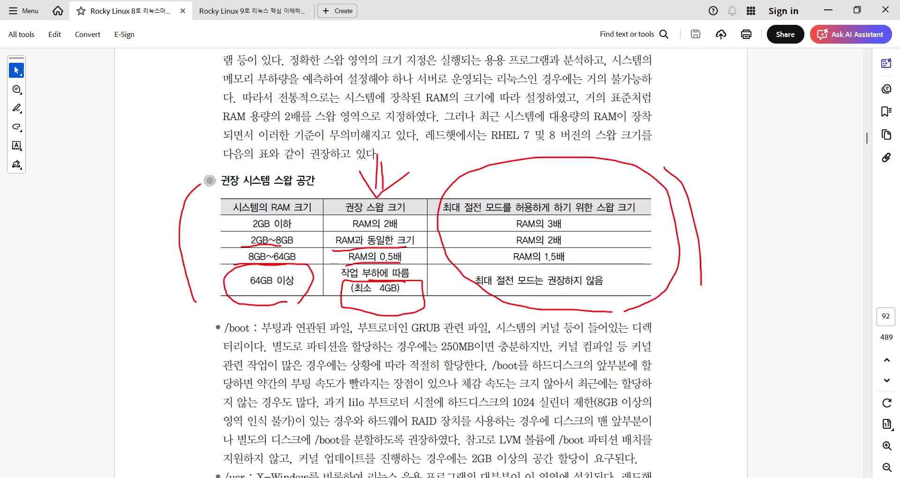
key("Escape")
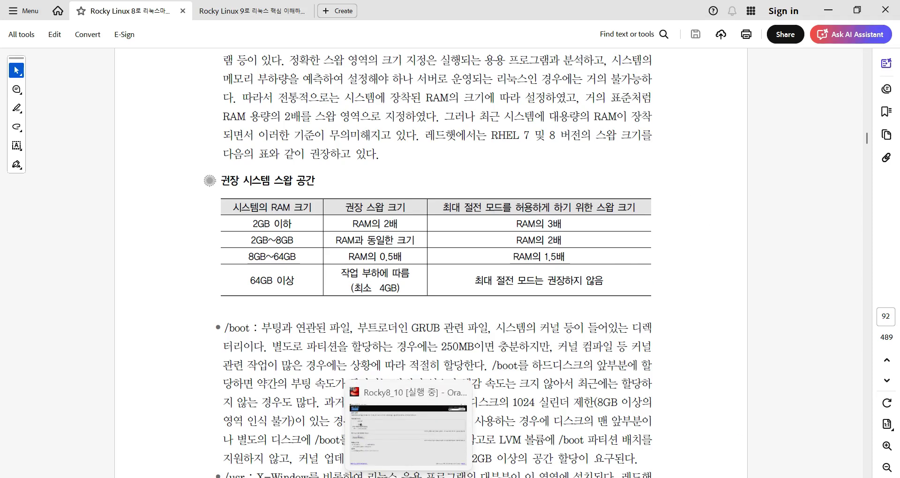
In the VirtualBox installer, underline the disk section headings, circle the 100 GiB disk, then clear the ink.
left_click(408, 477)
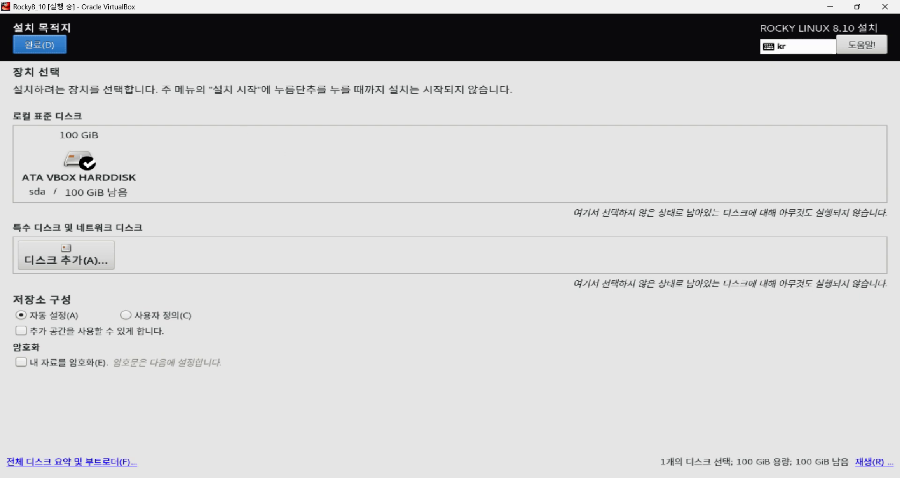
mouse_move(12, 127)
left_mouse_down()
mouse_move(92, 111)
mouse_move(13, 100)
left_mouse_up()
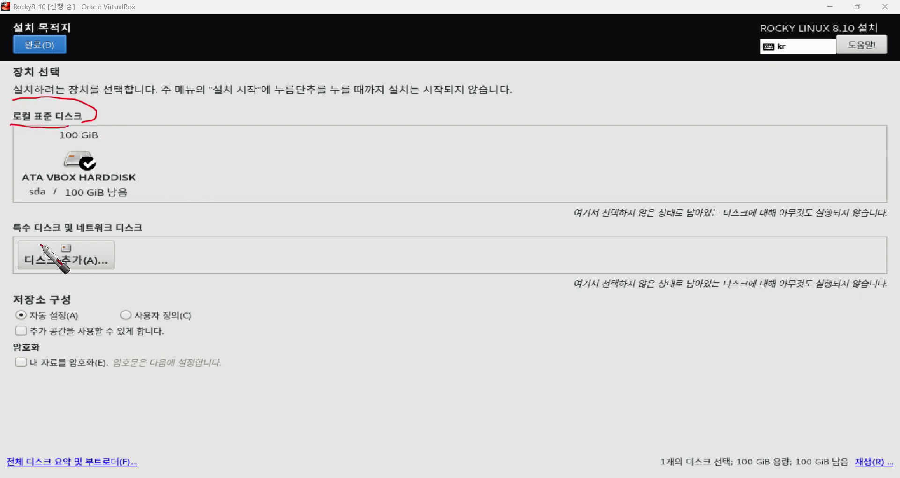
left_click_drag(13, 235, 141, 230)
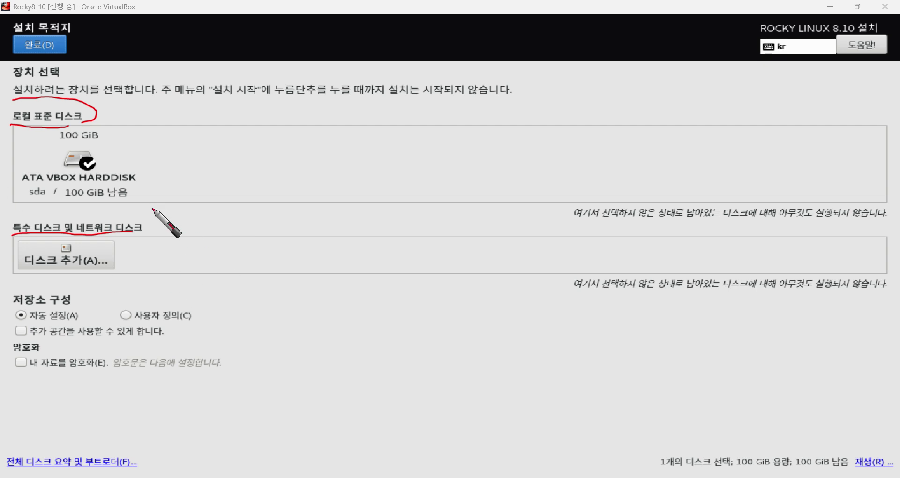
mouse_move(142, 207)
left_mouse_down()
mouse_move(18, 193)
mouse_move(21, 144)
mouse_move(123, 130)
mouse_move(139, 205)
left_mouse_up()
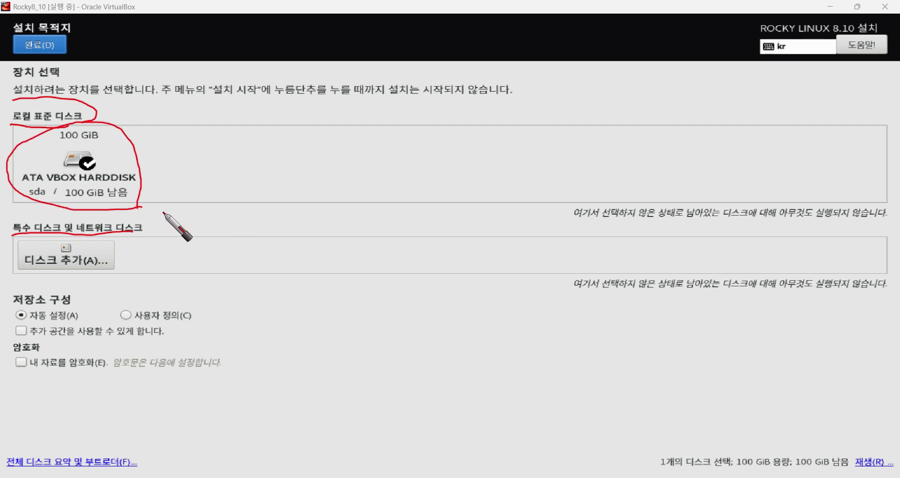
mouse_move(248, 214)
left_mouse_down()
mouse_move(175, 197)
mouse_move(257, 212)
left_mouse_up()
mouse_move(367, 212)
left_mouse_down()
mouse_move(298, 211)
mouse_move(403, 193)
mouse_move(399, 201)
left_mouse_up()
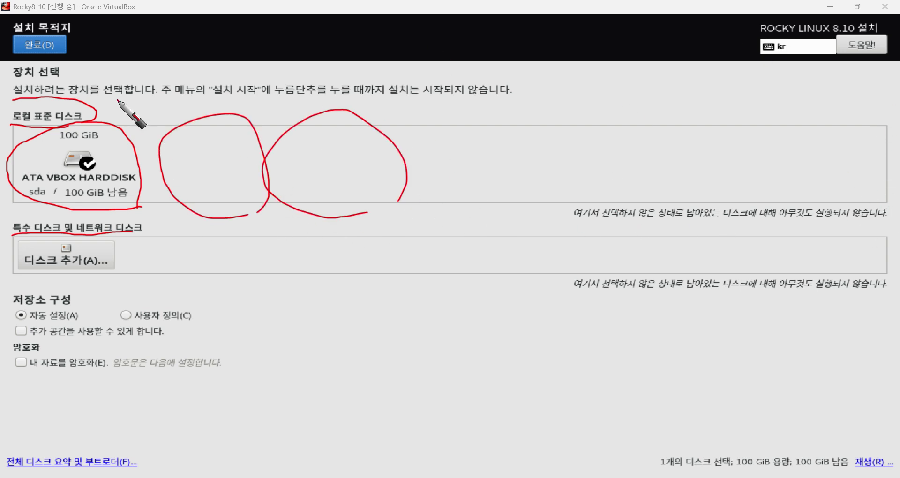
mouse_move(140, 106)
left_mouse_down()
mouse_move(104, 138)
mouse_move(127, 146)
left_mouse_up()
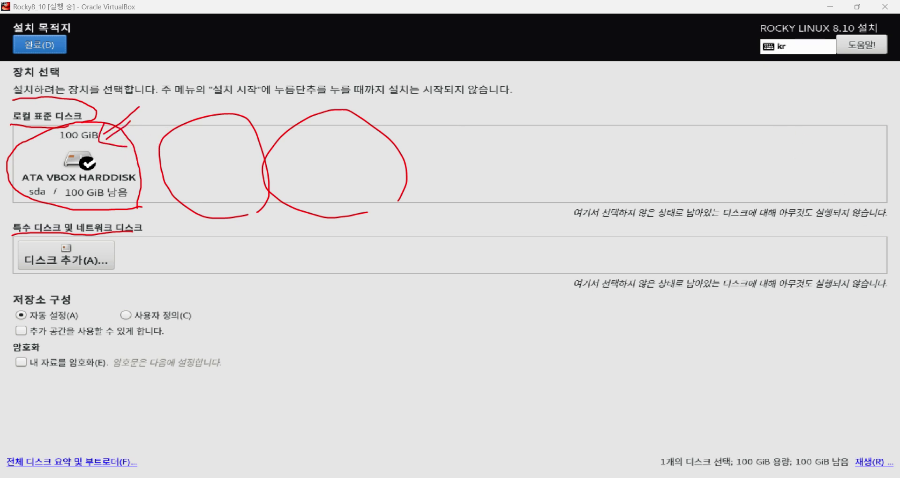
key("Escape")
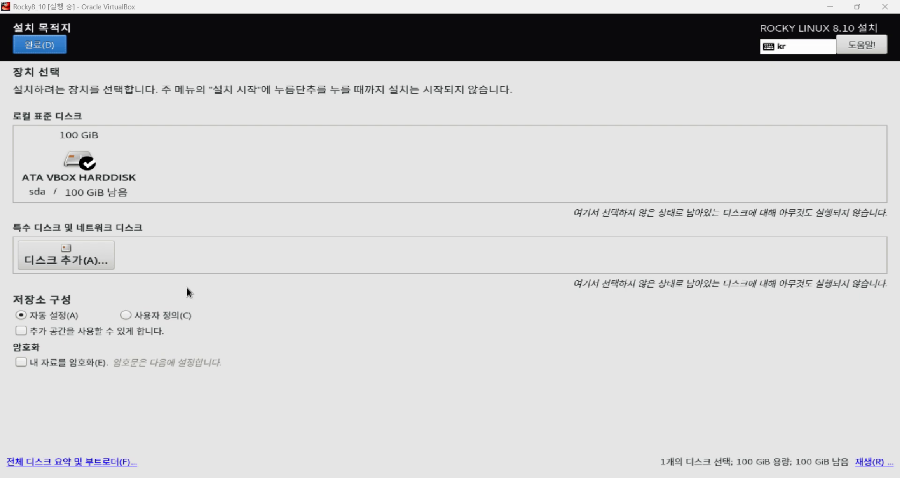
left_click(94, 258)
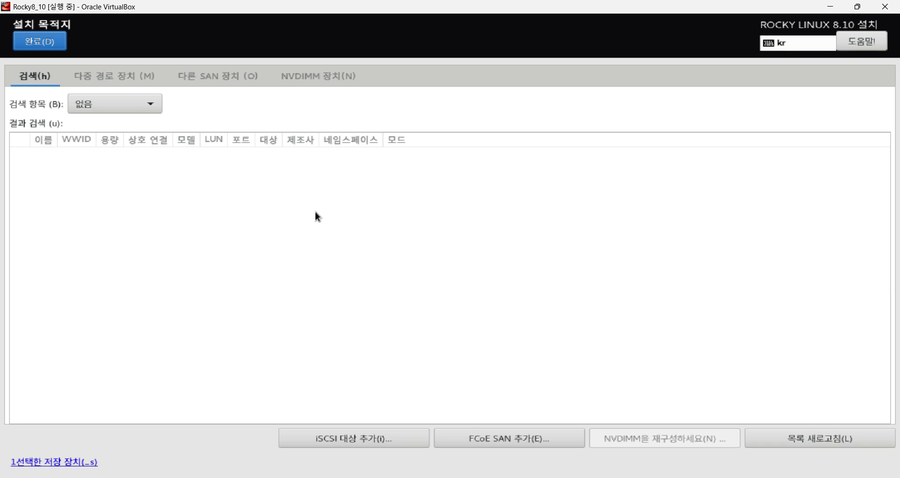
left_click(229, 78)
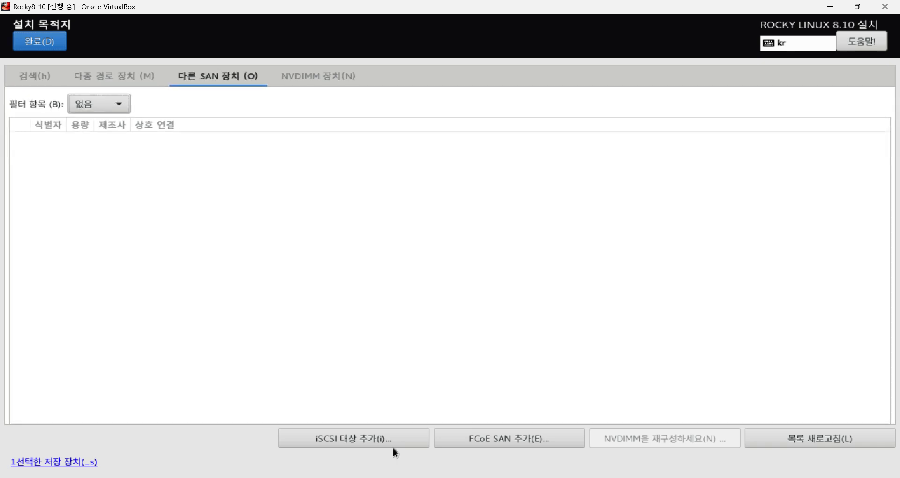
left_click(390, 432)
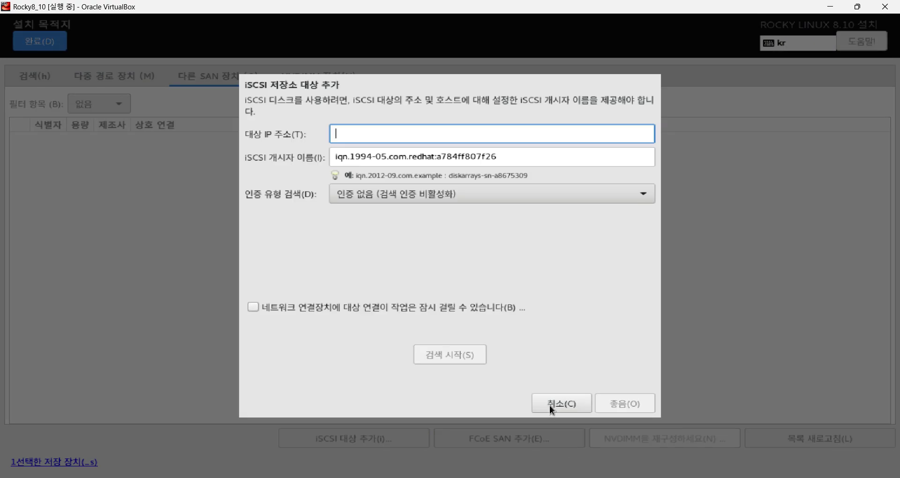
left_click(550, 405)
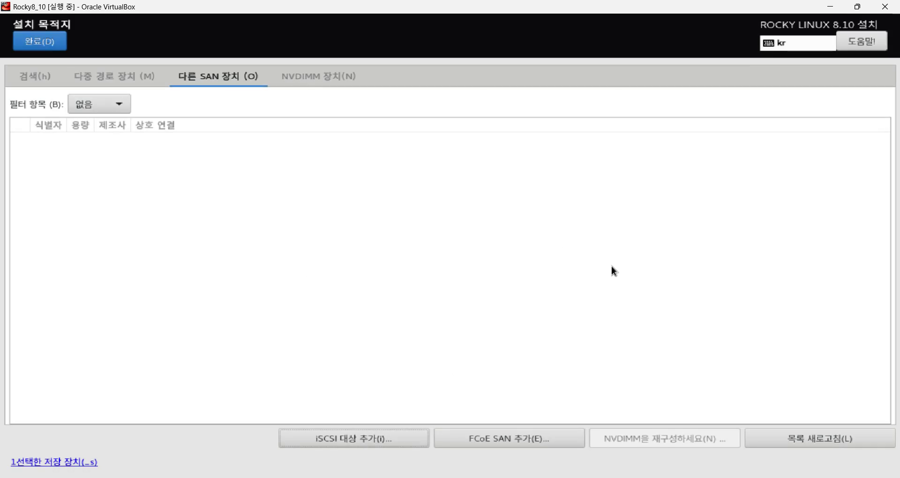
left_click(41, 40)
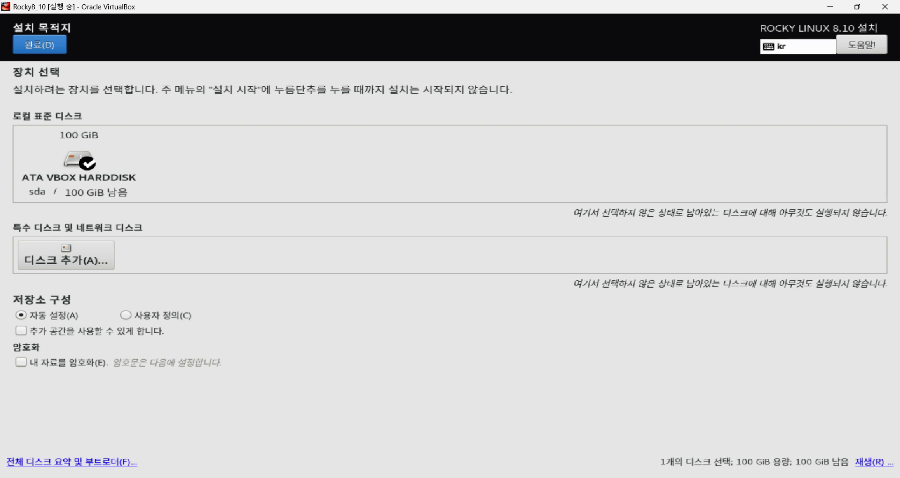
Show the Rocky Linux 9 book's page 91 note: /boot 1GB, / 32GB, /home 64GB, SWAP 4GB.
left_click(330, 477)
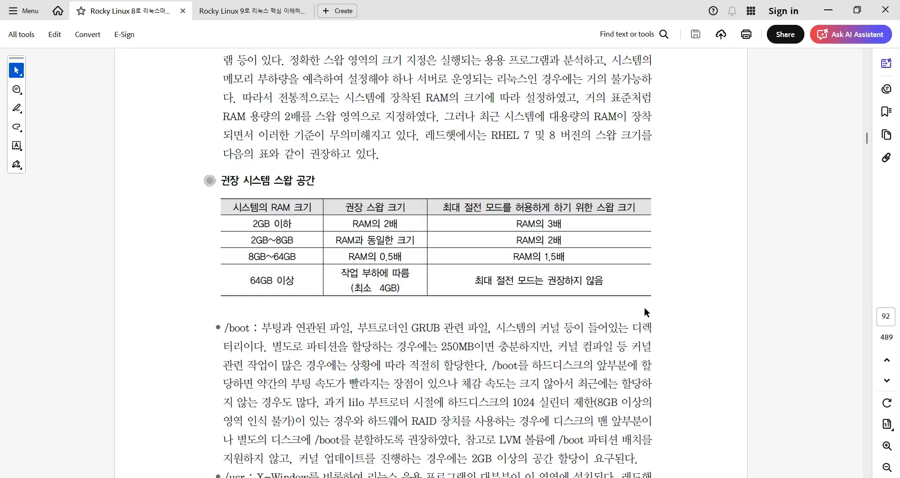
left_click(244, 11)
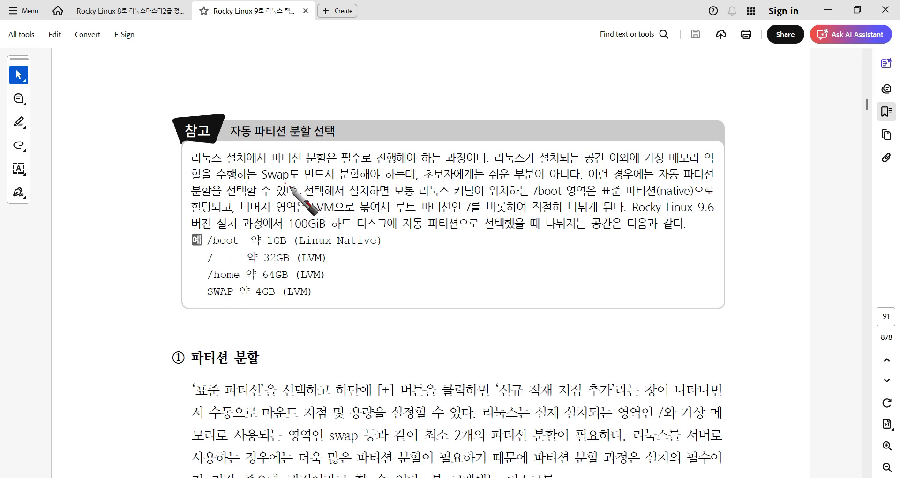
mouse_move(284, 185)
left_mouse_down()
mouse_move(262, 169)
mouse_move(285, 153)
mouse_move(292, 181)
left_mouse_up()
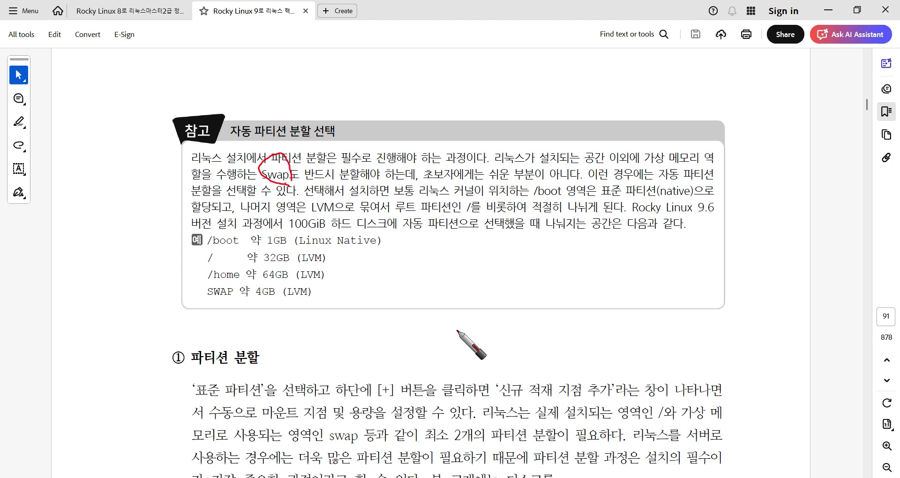
left_click_drag(181, 228, 188, 324)
mouse_move(384, 231)
left_mouse_down()
mouse_move(402, 292)
mouse_move(397, 313)
left_mouse_up()
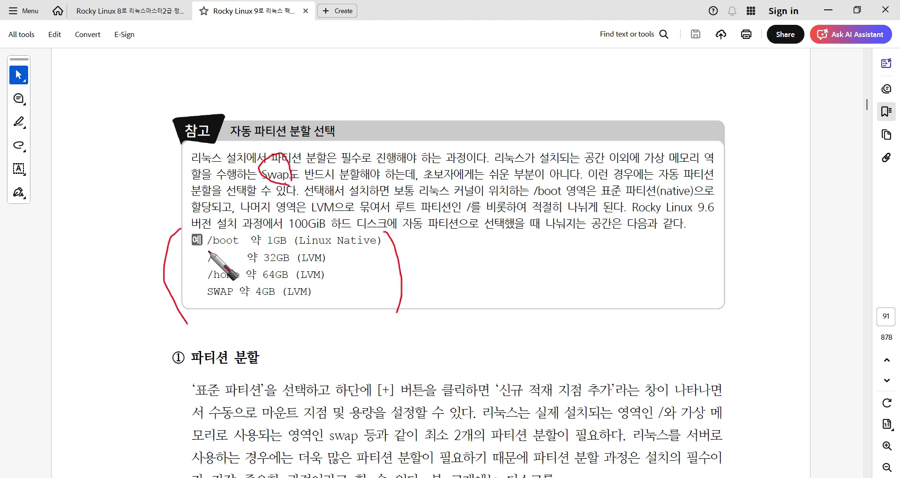
left_click_drag(208, 250, 234, 249)
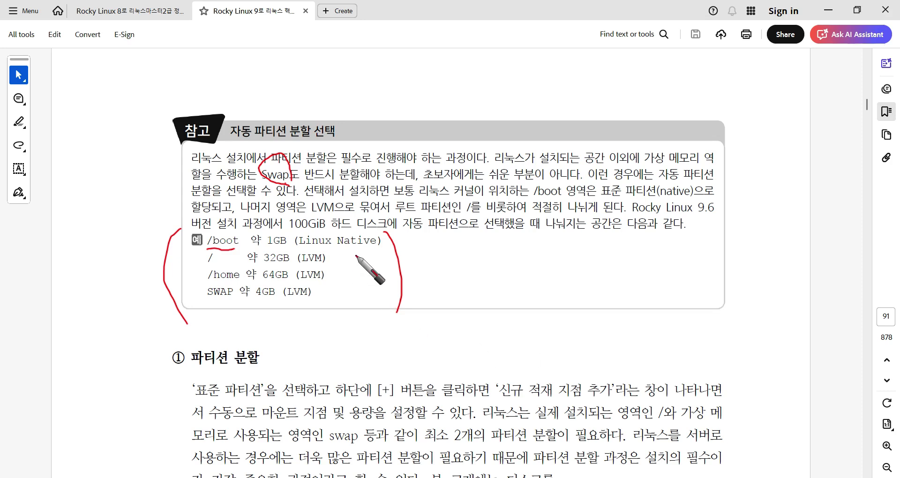
mouse_move(368, 252)
left_mouse_down()
mouse_move(333, 254)
mouse_move(325, 299)
left_mouse_up()
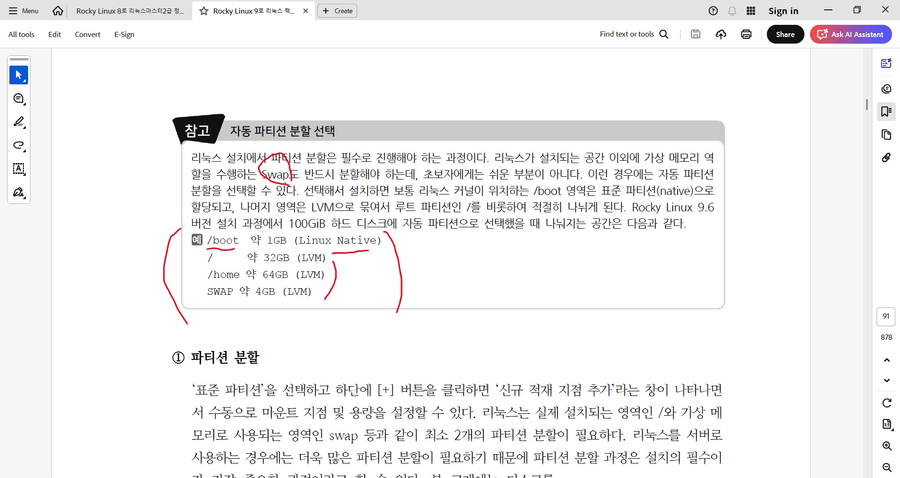
key("Escape")
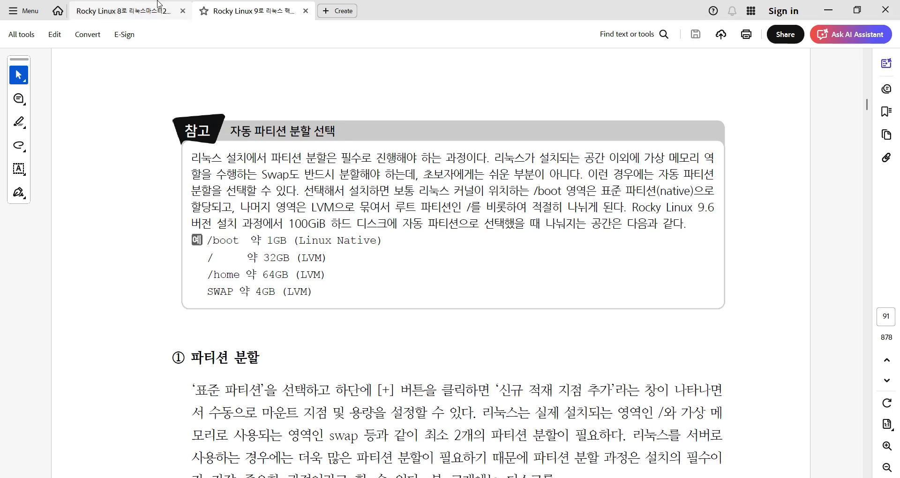
Back in the installer, choose 사용자 정의(C) storage configuration and confirm with 완료(D).
key("alt+Tab")
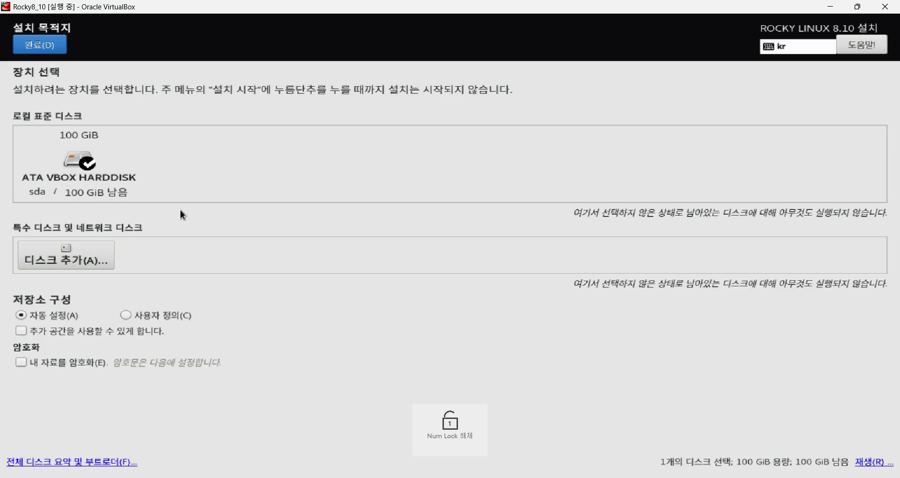
left_click(128, 314)
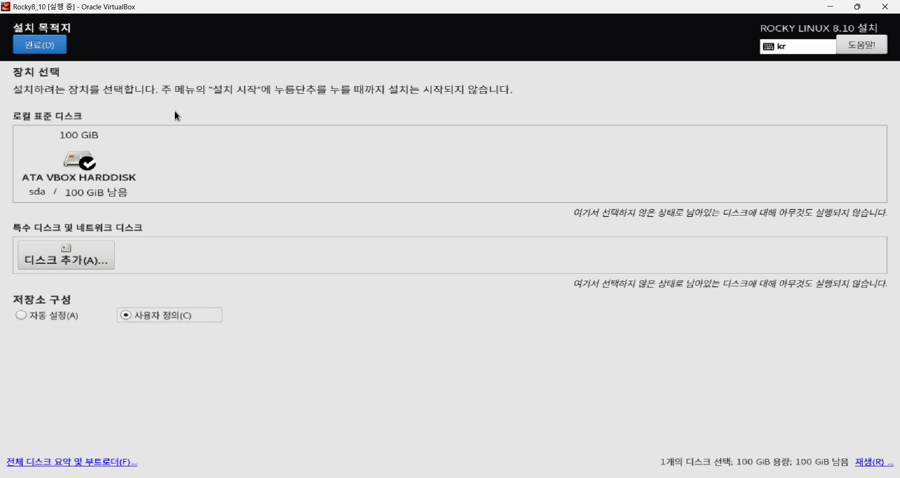
left_click(38, 41)
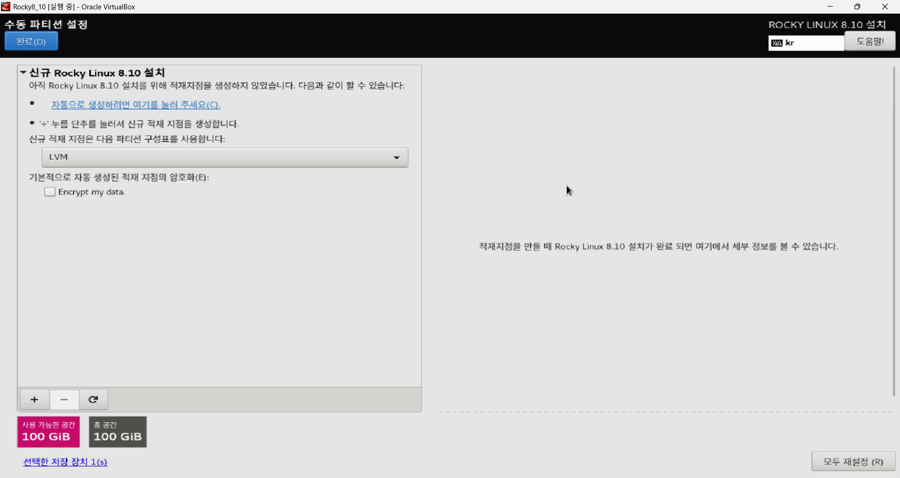
left_click(395, 165)
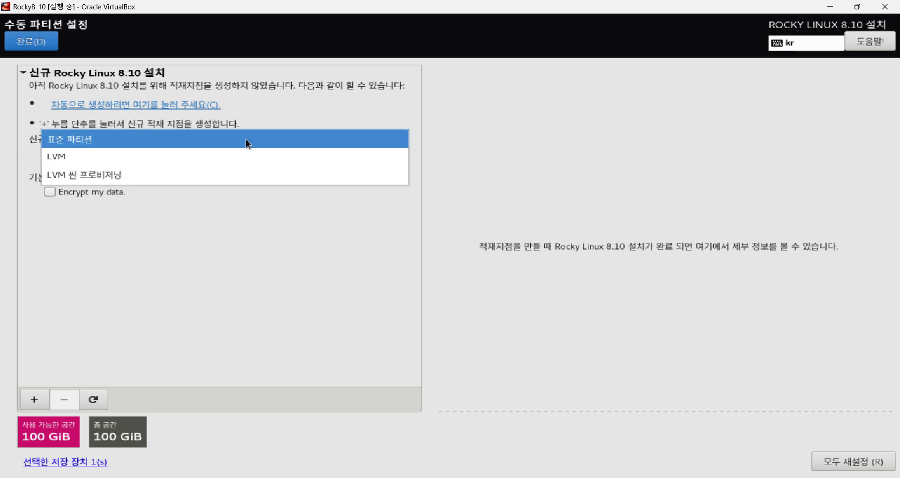
left_click(564, 149)
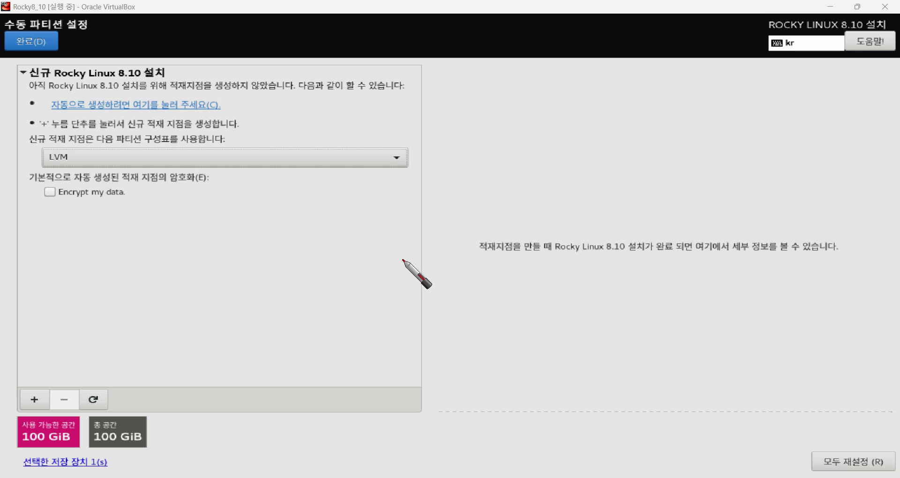
Draw three red boxes labelled 2GB, 3GB and 5GB as example disks.
mouse_move(357, 237)
left_mouse_down()
mouse_move(370, 253)
mouse_move(383, 240)
mouse_move(391, 255)
left_mouse_up()
mouse_move(406, 227)
left_mouse_down()
mouse_move(400, 254)
mouse_move(431, 243)
mouse_move(418, 249)
mouse_move(402, 208)
mouse_move(439, 254)
left_mouse_up()
mouse_move(345, 292)
left_mouse_down()
mouse_move(367, 305)
mouse_move(359, 322)
mouse_move(417, 316)
mouse_move(403, 324)
left_mouse_up()
mouse_move(417, 282)
left_mouse_down()
mouse_move(331, 323)
mouse_move(441, 286)
left_mouse_up()
left_click_drag(355, 364, 360, 395)
mouse_move(397, 366)
left_mouse_down()
mouse_move(379, 370)
mouse_move(384, 402)
mouse_move(410, 394)
mouse_move(414, 382)
mouse_move(399, 398)
left_mouse_up()
mouse_move(435, 351)
left_mouse_down()
mouse_move(340, 372)
mouse_move(446, 351)
left_mouse_up()
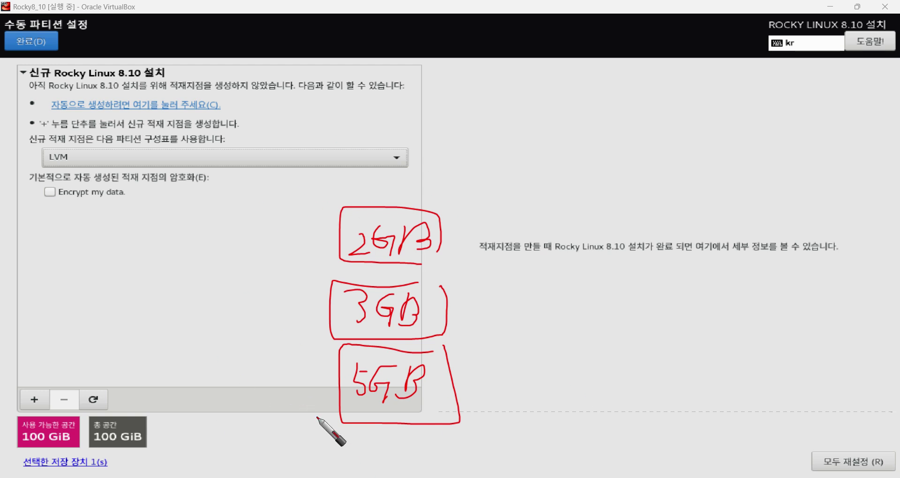
Write a red C: drive label in the right pane.
left_click_drag(608, 162, 600, 189)
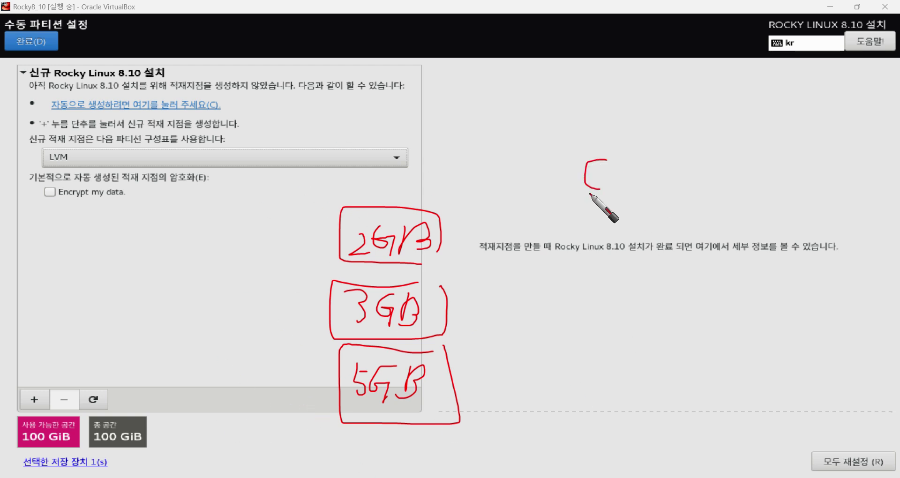
left_click(619, 165)
left_click(618, 182)
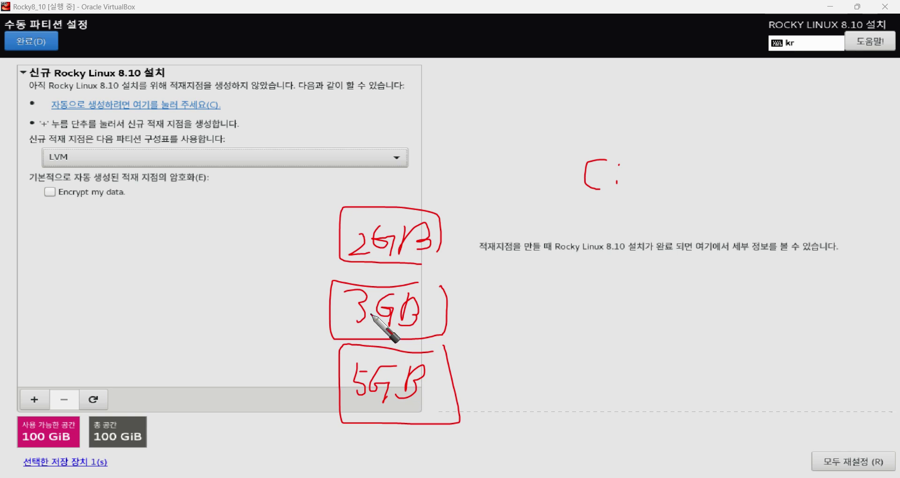
Encircle the three disks as one pool and write c: 9GB to the right.
mouse_move(478, 216)
left_mouse_down()
mouse_move(325, 390)
mouse_move(491, 323)
mouse_move(472, 246)
left_mouse_up()
mouse_move(601, 219)
left_mouse_down()
mouse_move(547, 300)
mouse_move(615, 220)
mouse_move(607, 214)
mouse_move(625, 226)
mouse_move(632, 221)
left_mouse_up()
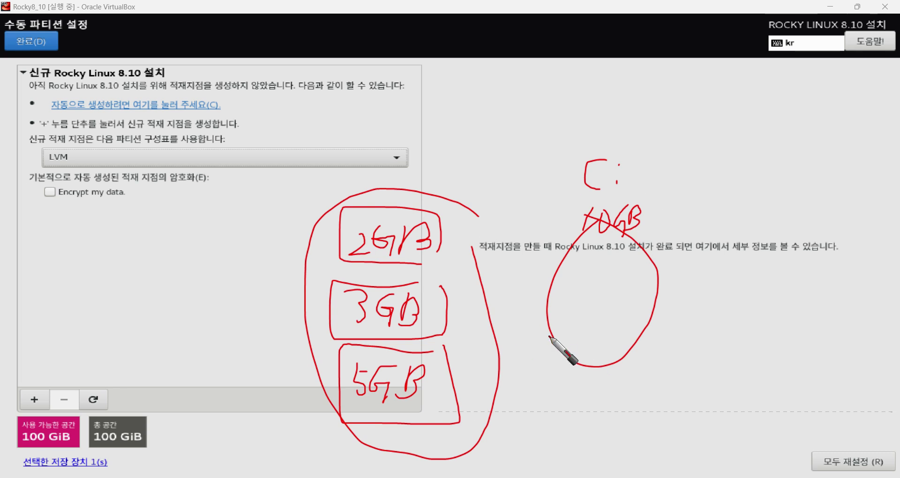
mouse_move(763, 210)
left_mouse_down()
mouse_move(754, 227)
mouse_move(779, 226)
left_mouse_up()
left_click(779, 195)
mouse_move(816, 189)
left_mouse_down()
mouse_move(820, 230)
mouse_move(824, 208)
mouse_move(837, 207)
mouse_move(836, 218)
left_mouse_up()
left_click_drag(850, 193, 846, 233)
Add d: 1GB, box c: 9GB, circle d: 1GB, and start the PV label beside the disks.
left_click_drag(749, 288, 777, 284)
left_click(777, 266)
mouse_move(829, 261)
left_mouse_down()
mouse_move(823, 294)
mouse_move(849, 267)
mouse_move(852, 284)
mouse_move(869, 281)
left_mouse_up()
mouse_move(856, 231)
left_mouse_down()
mouse_move(699, 227)
mouse_move(850, 207)
mouse_move(853, 228)
left_mouse_up()
mouse_move(740, 249)
left_mouse_down()
mouse_move(879, 312)
mouse_move(749, 255)
left_mouse_up()
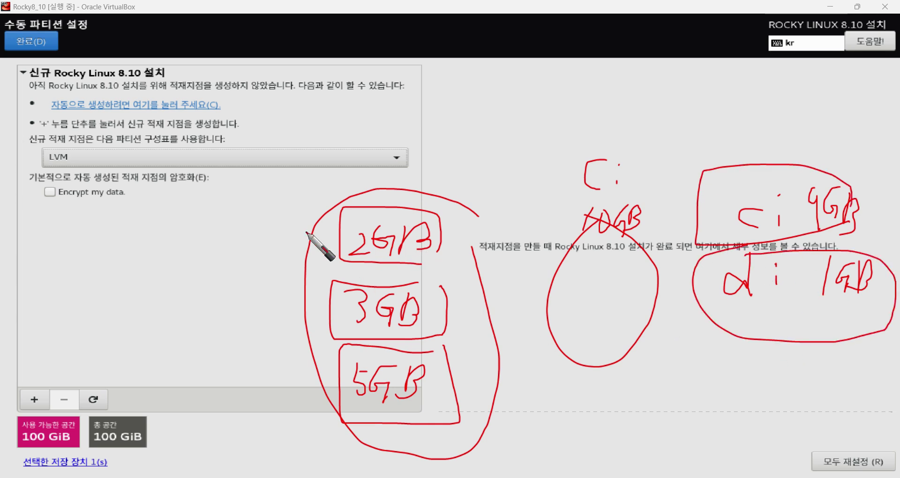
mouse_move(241, 224)
left_mouse_down()
mouse_move(227, 282)
mouse_move(242, 239)
mouse_move(280, 228)
left_mouse_up()
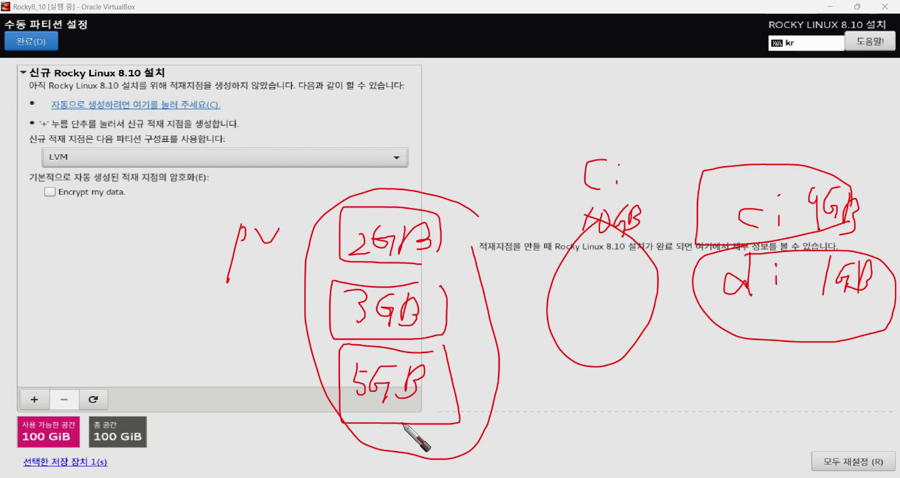
Write VG above the pooled space and LV over the volumes with dividing lines.
left_click_drag(541, 85, 586, 105)
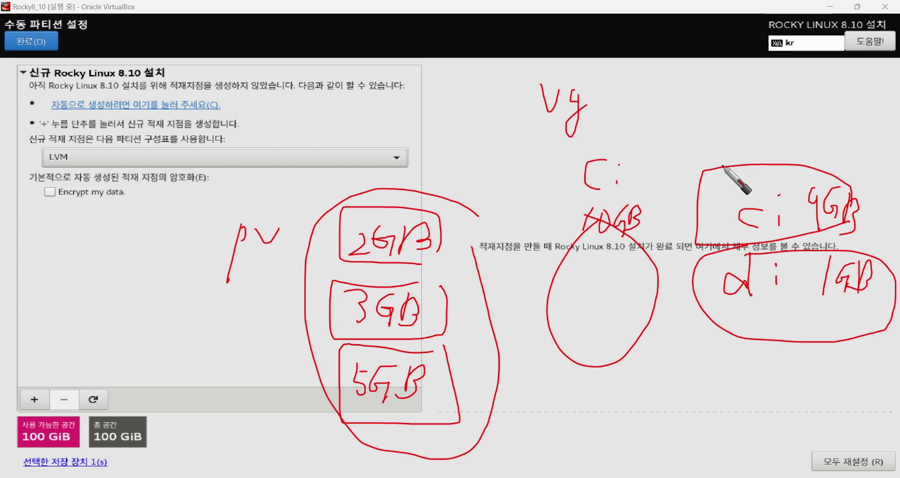
left_click_drag(791, 94, 817, 126)
mouse_move(820, 93)
left_mouse_down()
mouse_move(858, 85)
mouse_move(854, 316)
mouse_move(831, 366)
mouse_move(884, 130)
mouse_move(739, 121)
left_mouse_up()
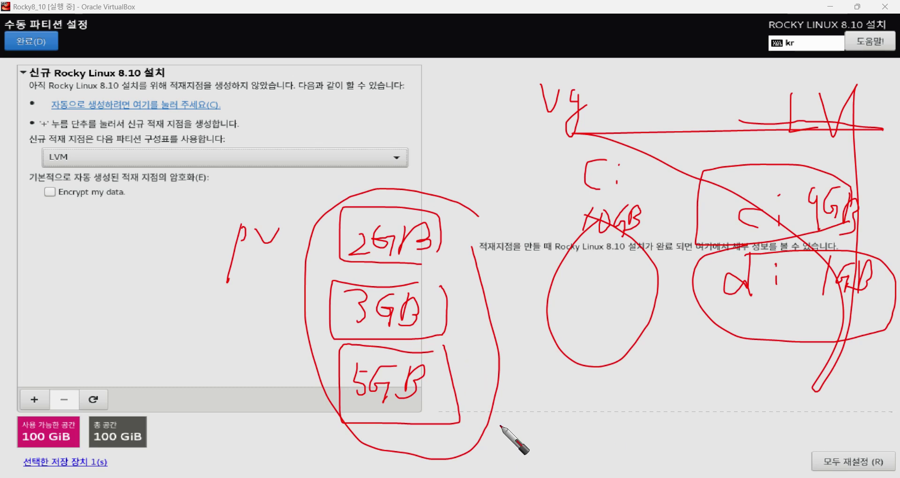
left_click_drag(743, 217, 758, 228)
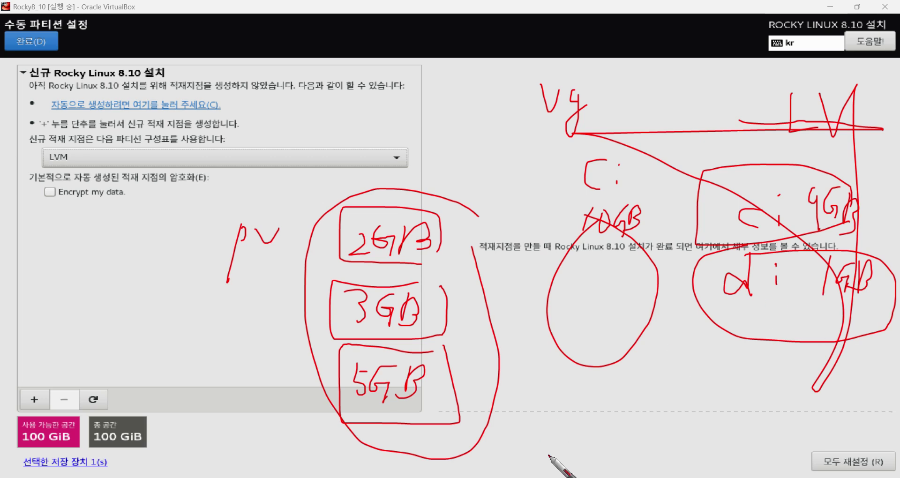
Add a circled 20GB disk with an arrow, linked by lines to the pool and the d: volume.
mouse_move(545, 431)
left_mouse_down()
mouse_move(568, 447)
mouse_move(612, 452)
left_mouse_up()
mouse_move(625, 413)
left_mouse_down()
mouse_move(543, 425)
mouse_move(620, 433)
left_mouse_up()
left_click_drag(528, 447, 500, 453)
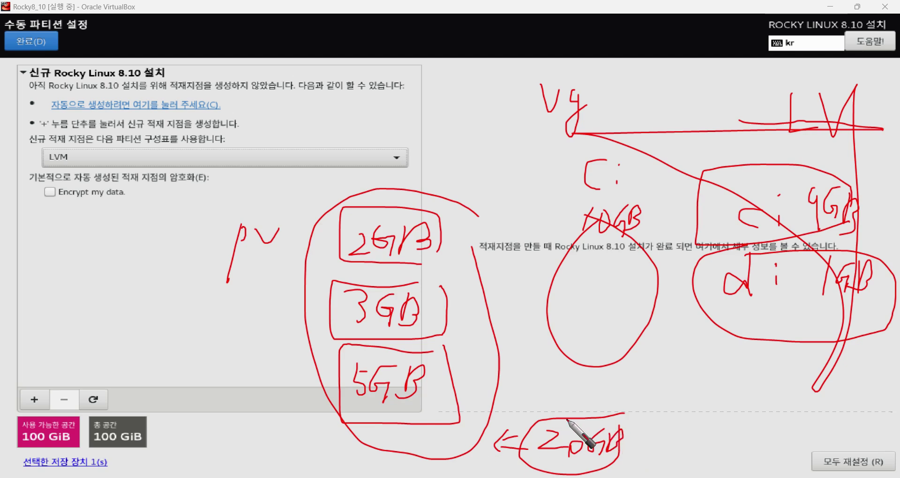
mouse_move(564, 415)
left_mouse_down()
mouse_move(582, 354)
mouse_move(623, 413)
mouse_move(662, 281)
mouse_move(706, 231)
left_mouse_up()
mouse_move(621, 430)
left_mouse_down()
mouse_move(722, 310)
mouse_move(723, 333)
left_mouse_up()
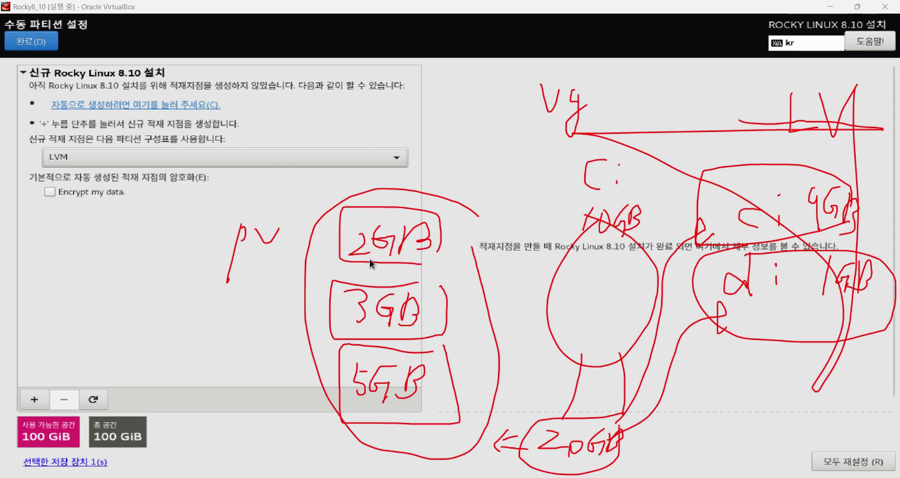
left_click(375, 158)
key("Num_Lock")
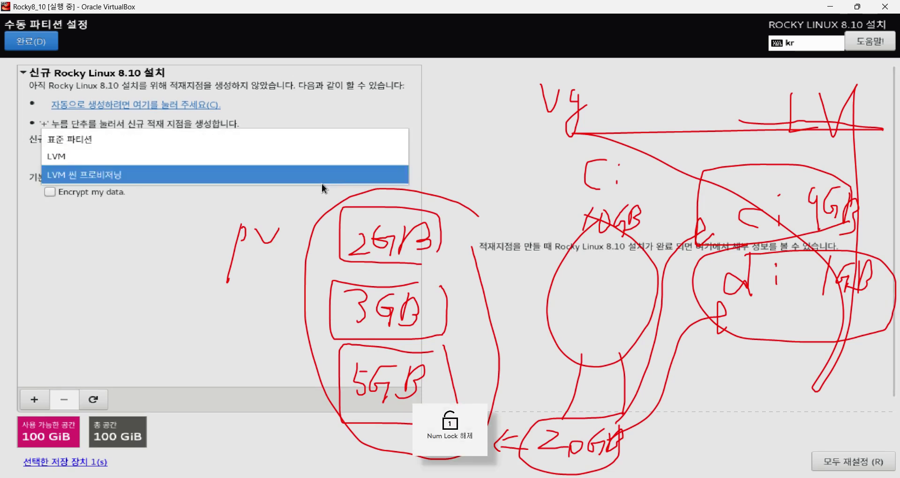
left_click(455, 141)
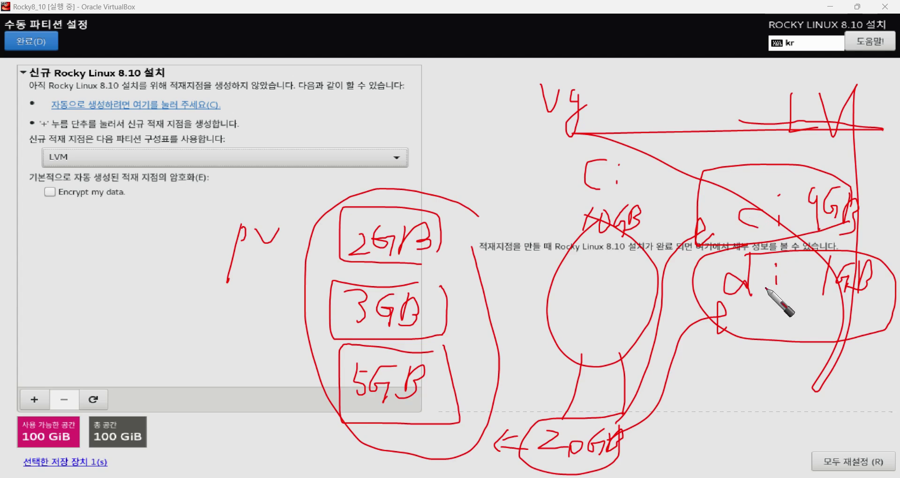
Loop around the c: 9GB volume in the sketch and write 2G above it.
mouse_move(759, 240)
left_mouse_down()
mouse_move(745, 163)
mouse_move(798, 242)
left_mouse_up()
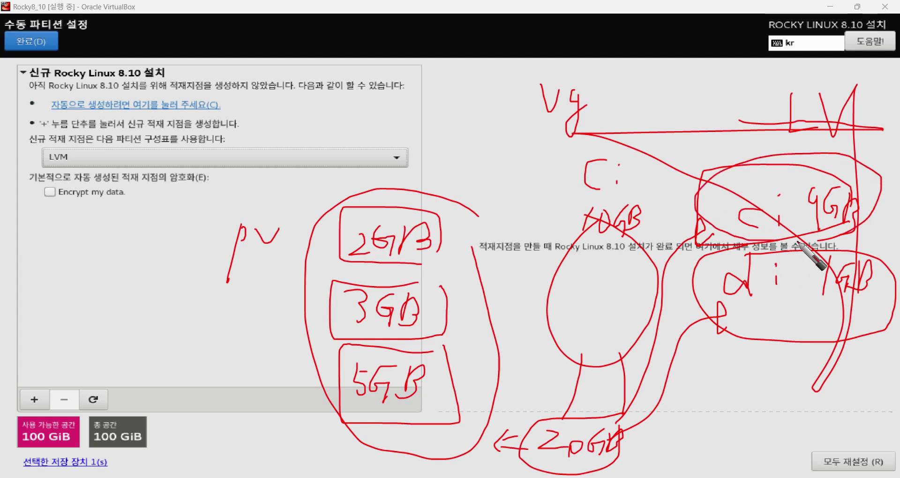
left_click_drag(755, 148, 776, 172)
mouse_move(805, 135)
left_mouse_down()
mouse_move(792, 147)
mouse_move(816, 160)
left_mouse_up()
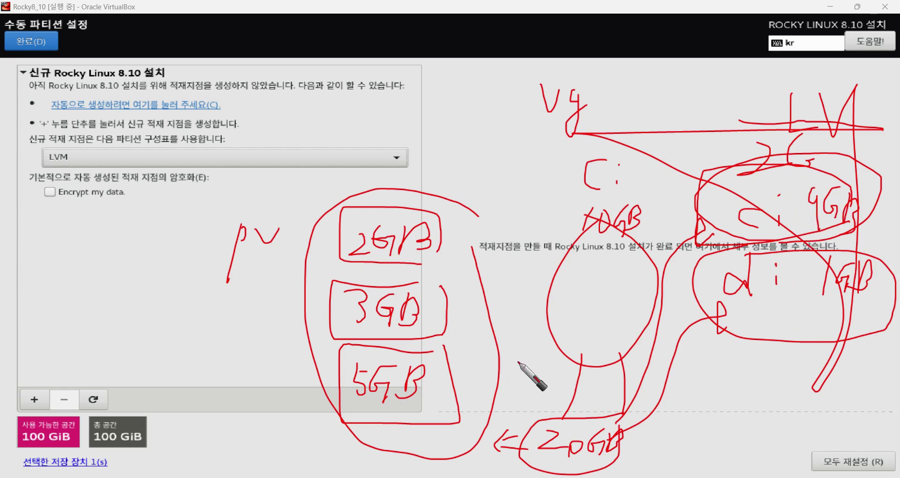
Write e: 5GB below d: 1GB and circle it.
left_click_drag(735, 378, 754, 402)
left_click(770, 380)
left_click(770, 395)
mouse_move(818, 365)
left_mouse_down()
mouse_move(803, 398)
mouse_move(819, 375)
mouse_move(830, 392)
mouse_move(865, 401)
mouse_move(874, 391)
left_mouse_up()
left_click_drag(851, 352, 898, 454)
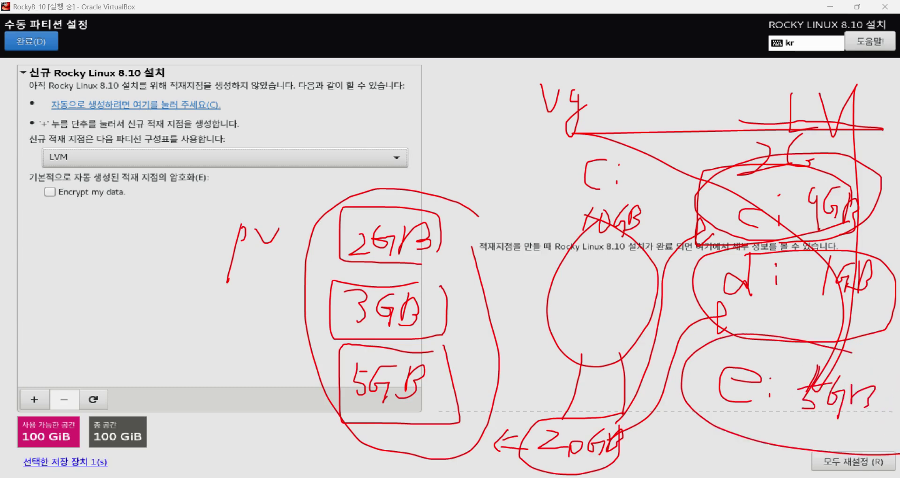
left_click_drag(867, 346, 880, 408)
Erase the red pen sketch and switch the partition scheme to 표준 파티션 (Standard Partition).
key("Escape")
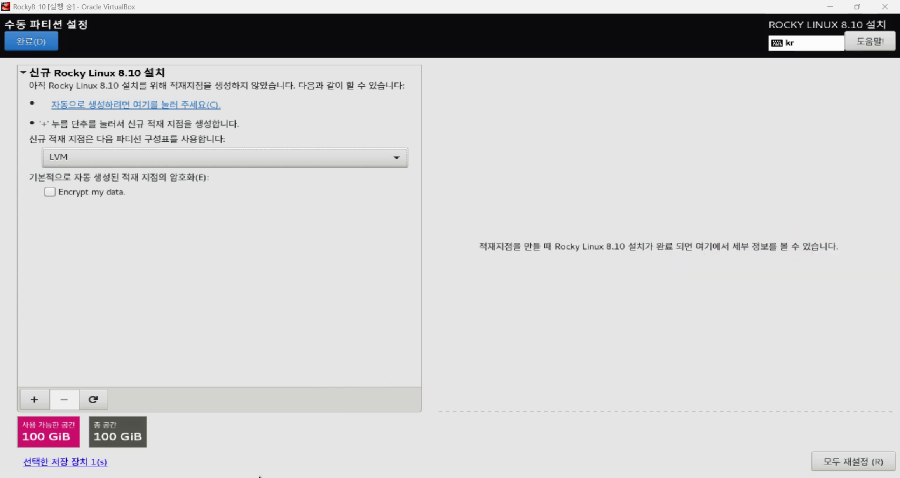
left_click(242, 157)
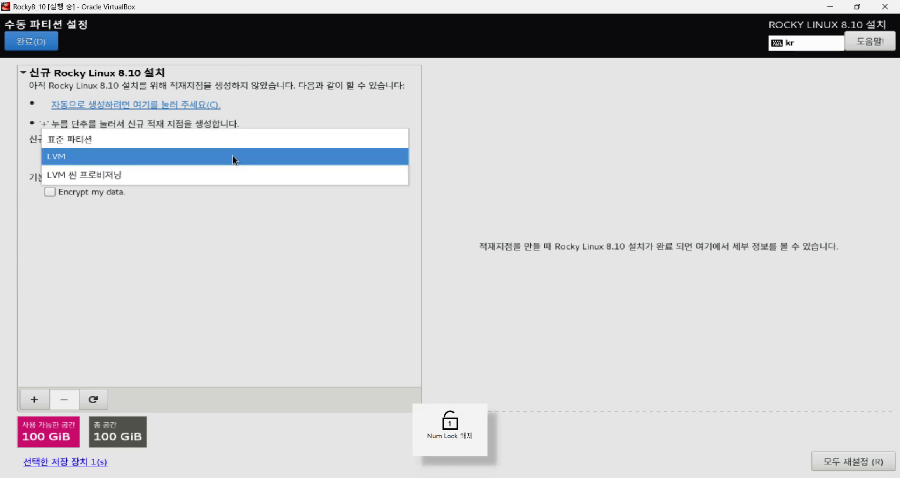
left_click(224, 140)
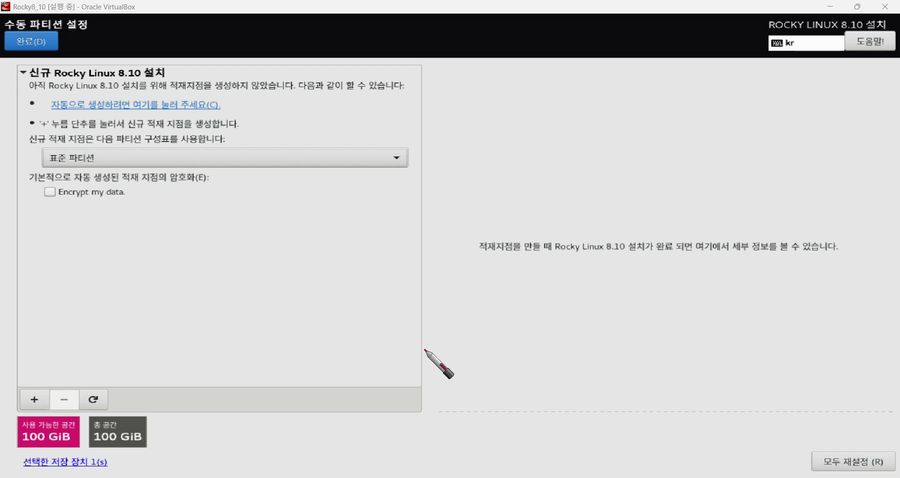
Write a red "/ 80G" note for the planned root partition.
left_click_drag(602, 106, 579, 153)
mouse_move(655, 116)
left_mouse_down()
mouse_move(672, 160)
mouse_move(647, 119)
mouse_move(671, 111)
mouse_move(665, 165)
left_mouse_up()
mouse_move(693, 116)
left_mouse_down()
mouse_move(695, 146)
mouse_move(693, 118)
mouse_move(716, 144)
mouse_move(735, 134)
mouse_move(726, 154)
left_mouse_up()
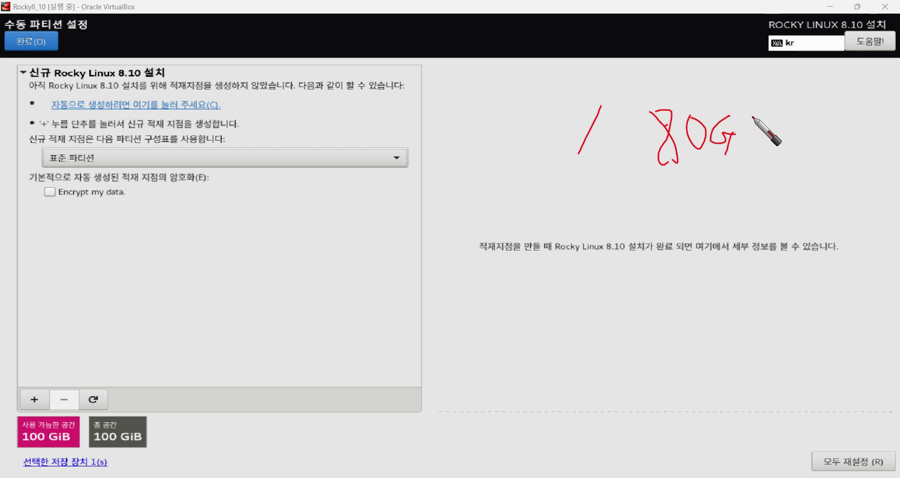
left_click_drag(740, 133, 739, 151)
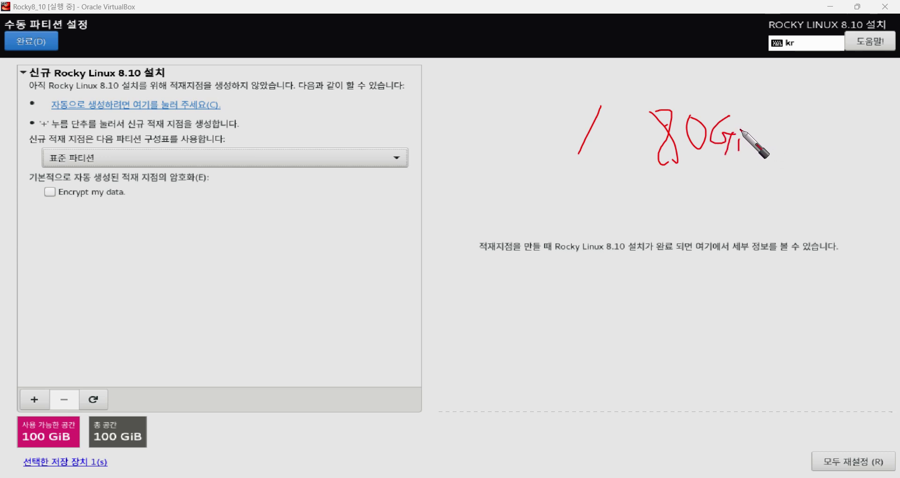
left_click_drag(756, 117, 750, 162)
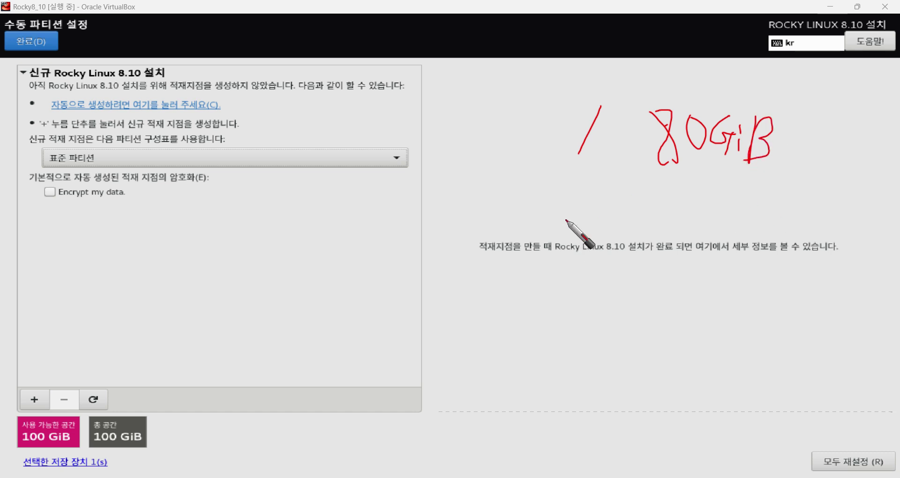
mouse_move(588, 175)
left_mouse_down()
mouse_move(577, 196)
mouse_move(601, 205)
mouse_move(618, 186)
mouse_move(633, 196)
mouse_move(650, 183)
mouse_move(650, 228)
left_mouse_up()
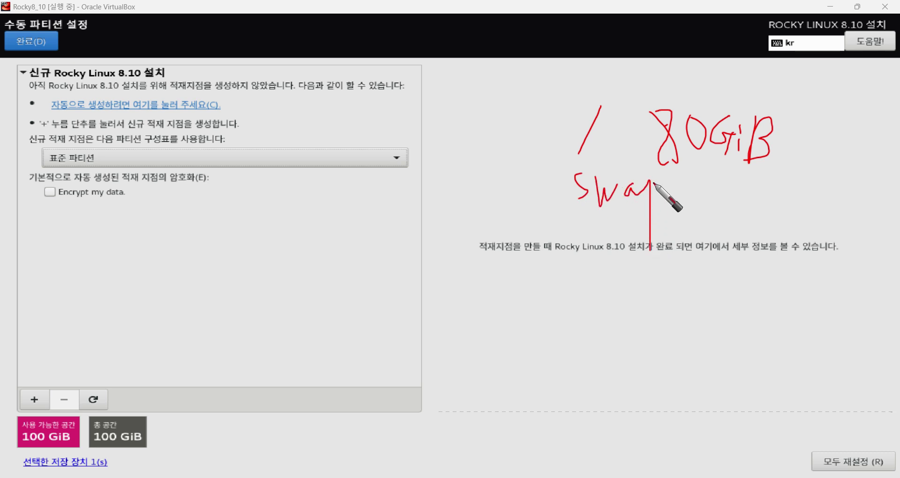
left_click_drag(652, 184, 651, 202)
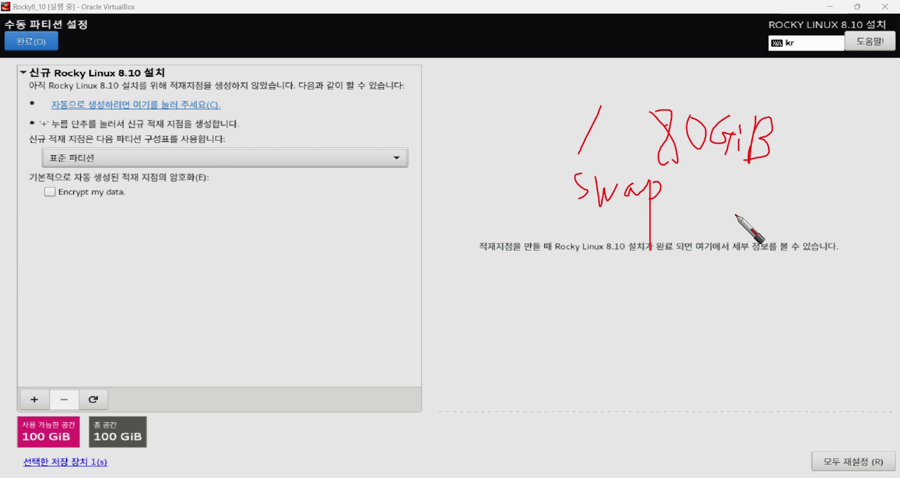
mouse_move(726, 192)
left_mouse_down()
mouse_move(760, 225)
mouse_move(756, 248)
left_mouse_up()
left_click_drag(766, 208, 762, 234)
left_click(772, 207)
mouse_move(789, 200)
left_mouse_down()
mouse_move(783, 242)
mouse_move(797, 220)
mouse_move(782, 240)
left_mouse_up()
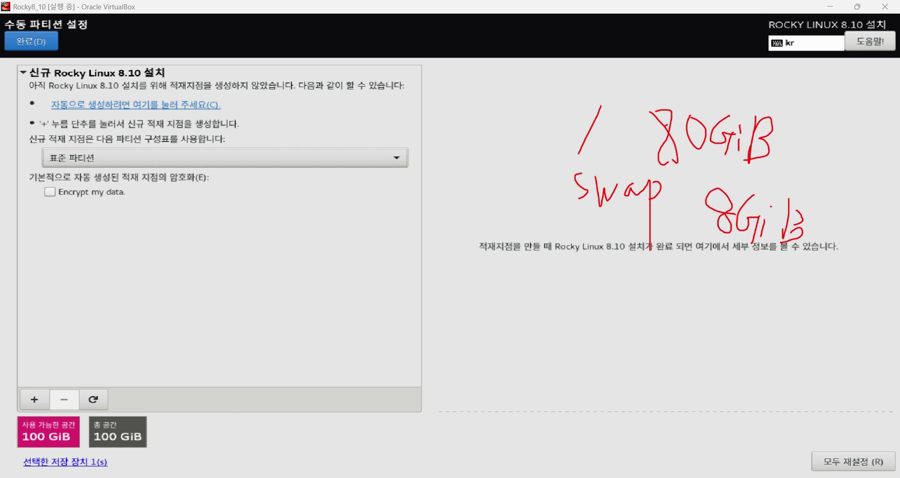
key("Escape")
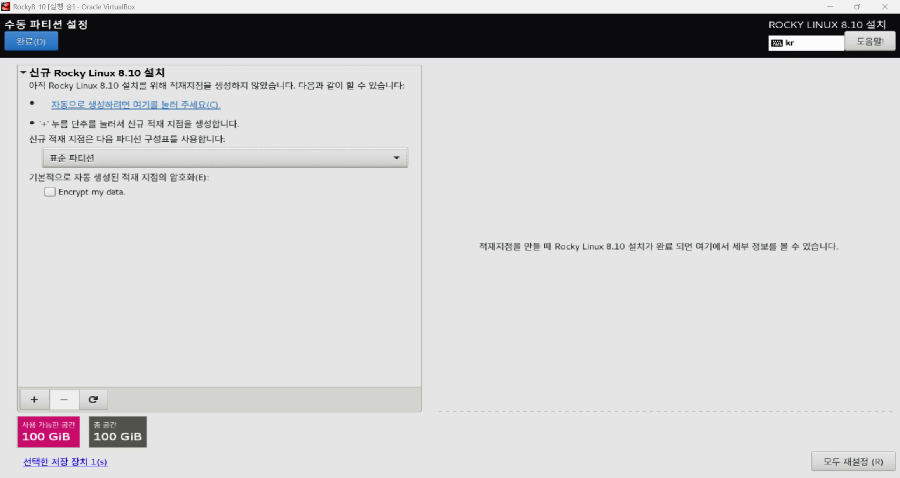
Open the 신규 적재 지점 추가 dialog and expand its 적재 지점 list.
left_click(35, 407)
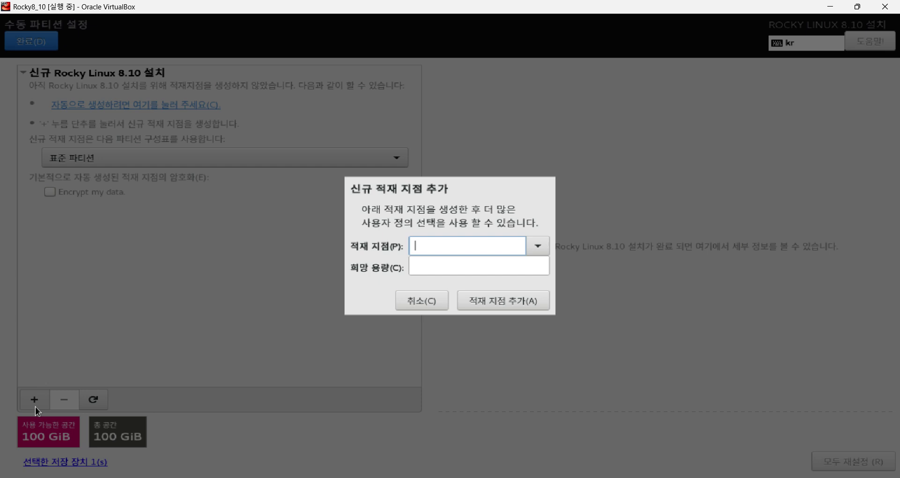
left_click(543, 255)
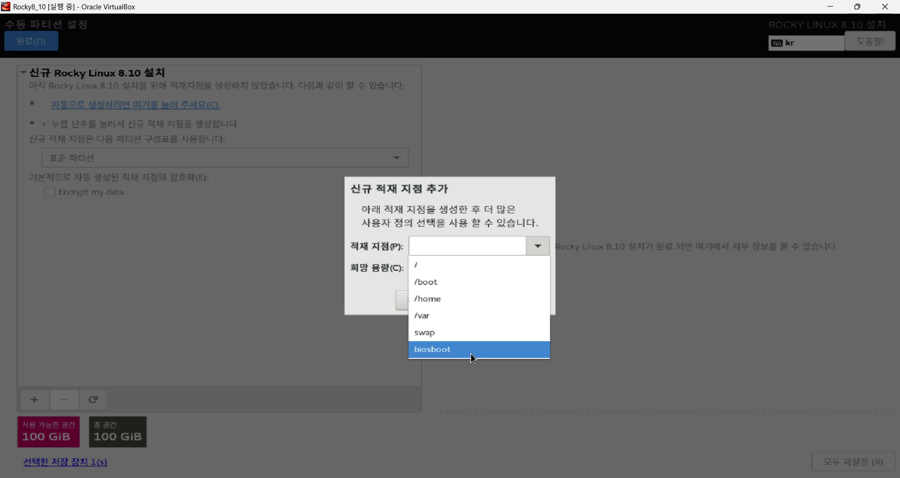
Add the / mount point with 80GiB desired capacity, creating sda1 on xfs.
left_click(485, 267)
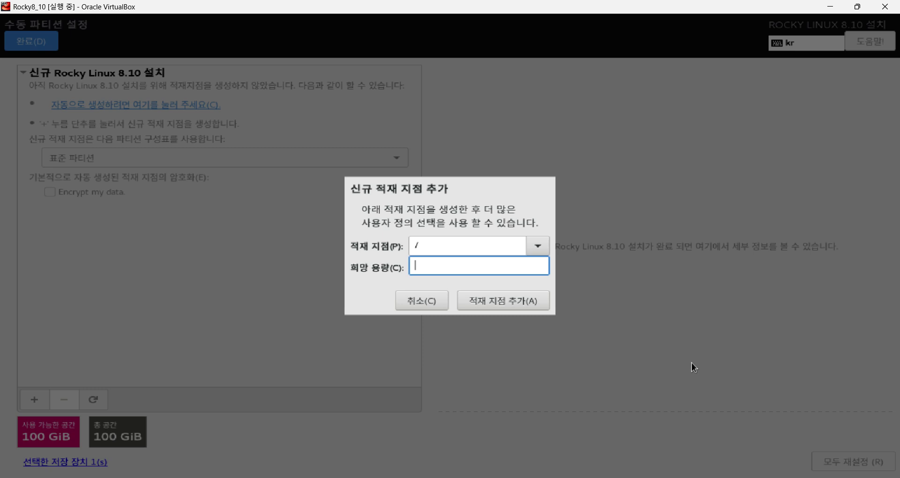
type("80GiB")
key("BackSpace")
key("BackSpace")
left_click(523, 304)
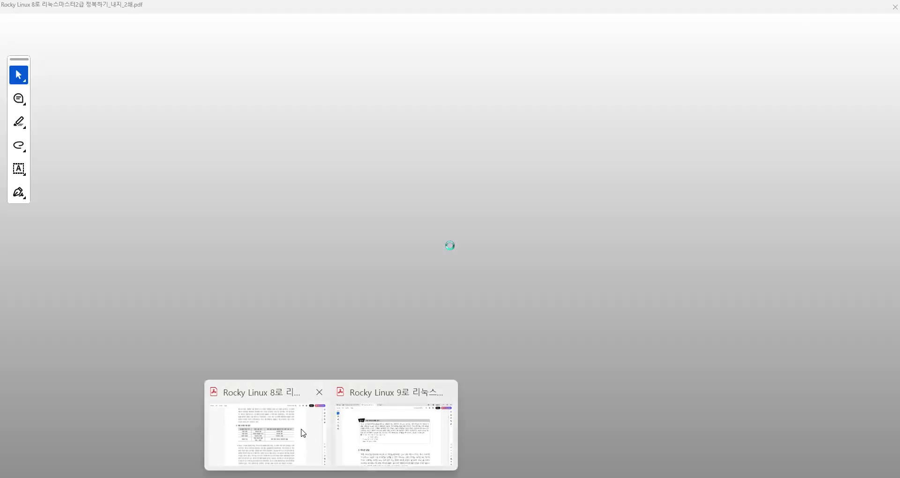
Go to page 223 of the Linux reference PDF and find the ext2/ext3/ext4/XFS comparison table.
left_click(303, 434)
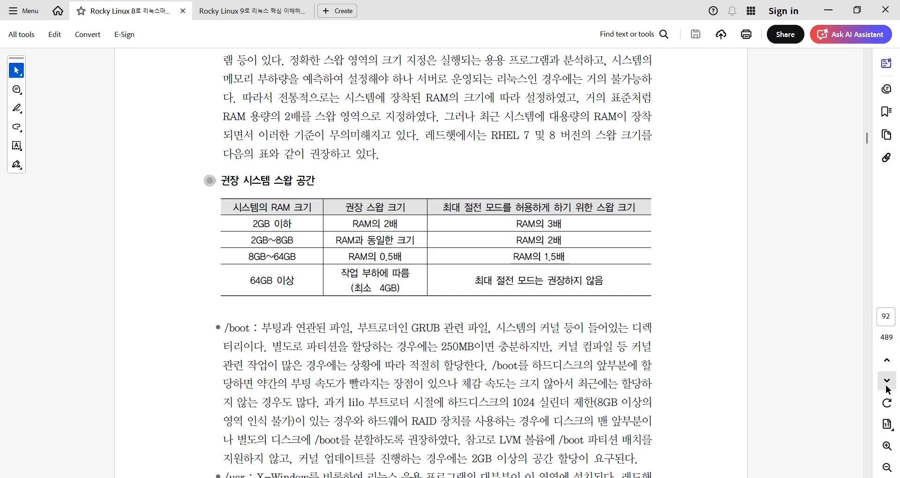
left_click(886, 316)
type("22")
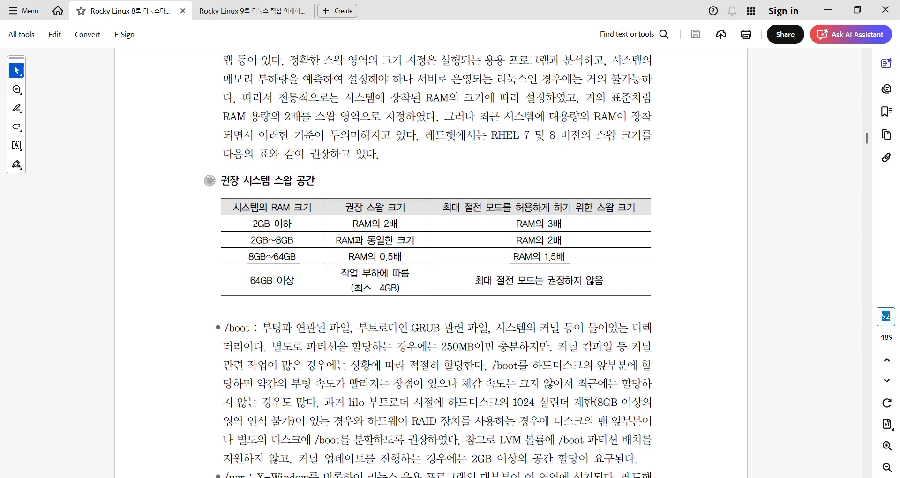
type("3")
key("Return")
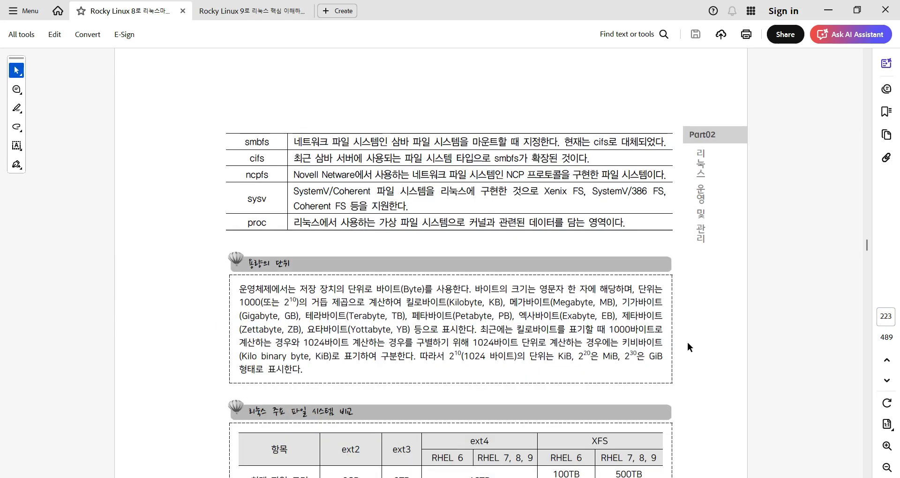
scroll(626, 334, "down", 1)
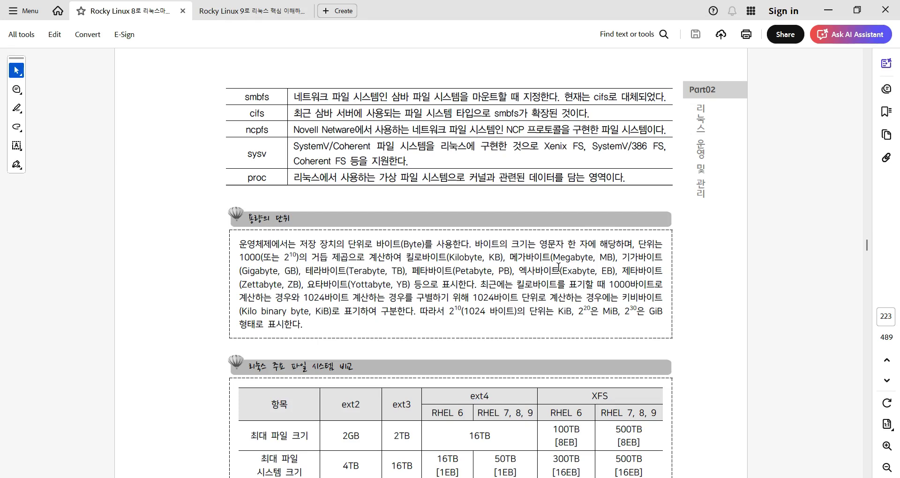
scroll(343, 347, "down", 1)
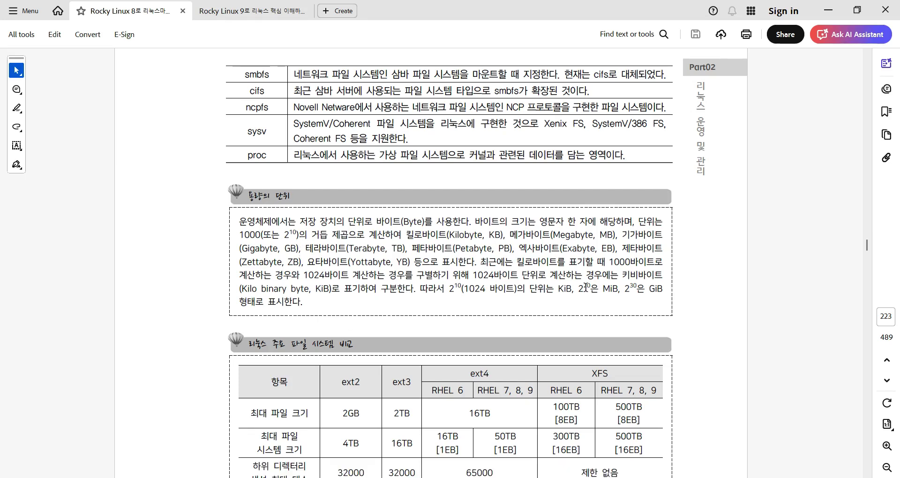
scroll(446, 287, "down", 5)
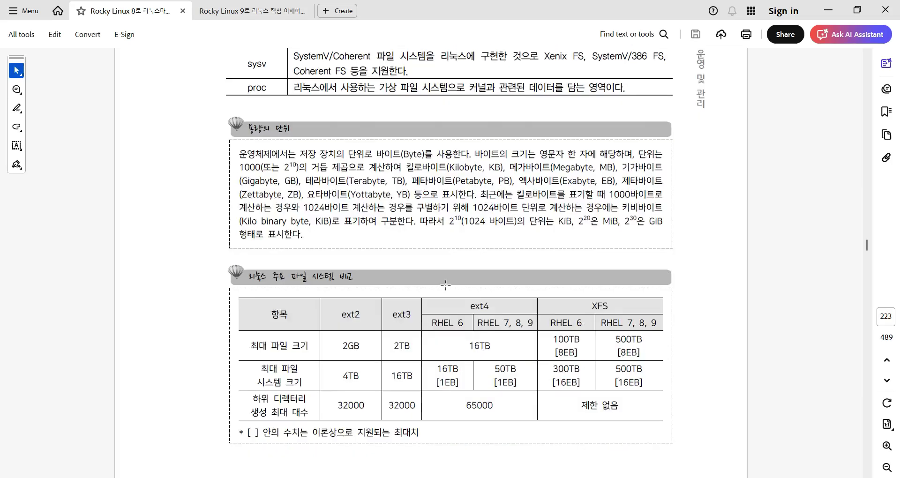
scroll(213, 328, "down", 1)
scroll(423, 317, "up", 2)
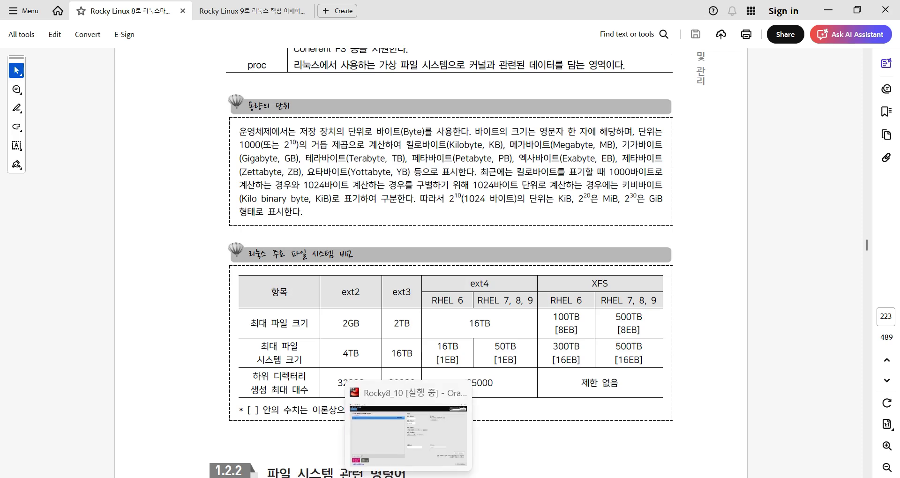
left_click(410, 408)
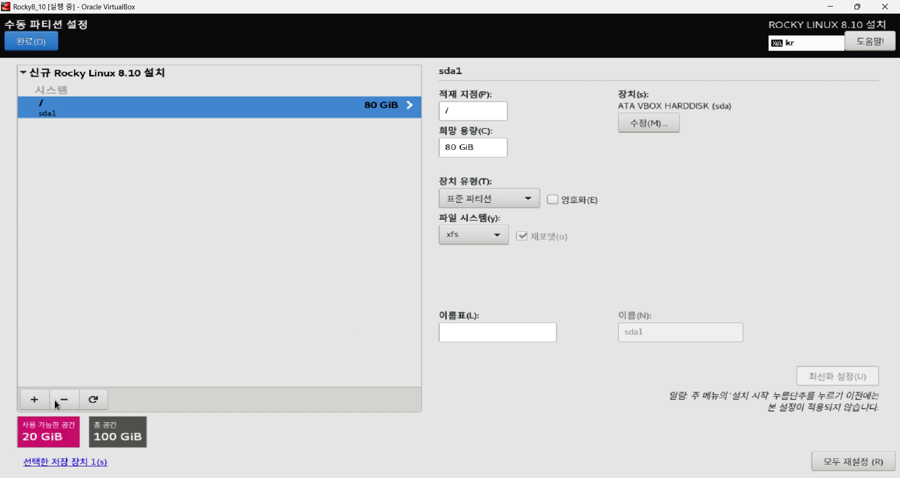
left_click(34, 400)
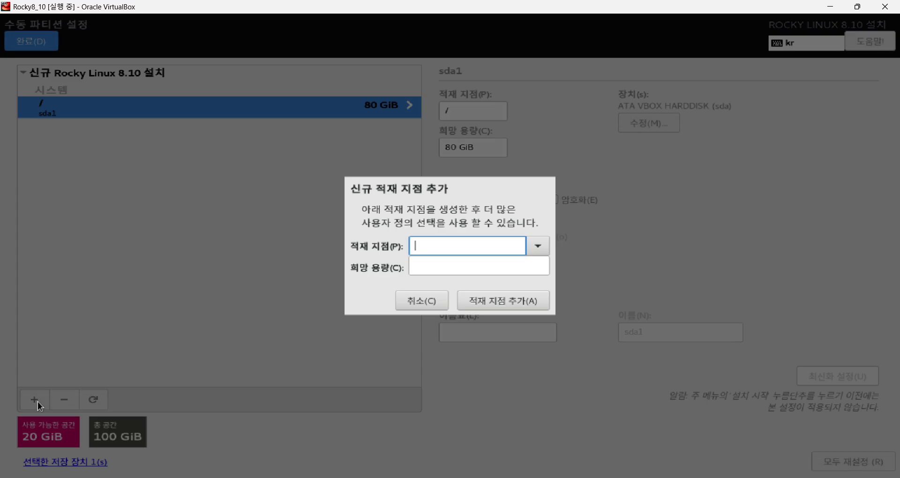
left_click(538, 245)
left_click(511, 316)
left_click(473, 263)
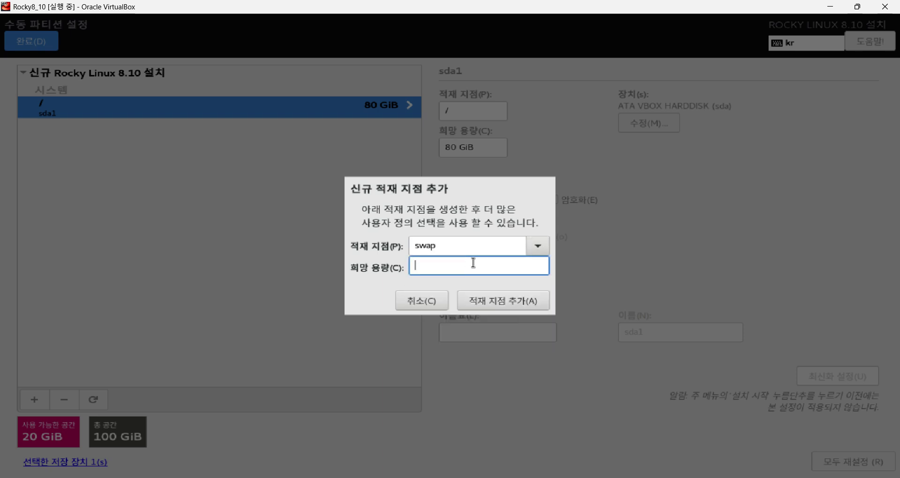
type("8GB")
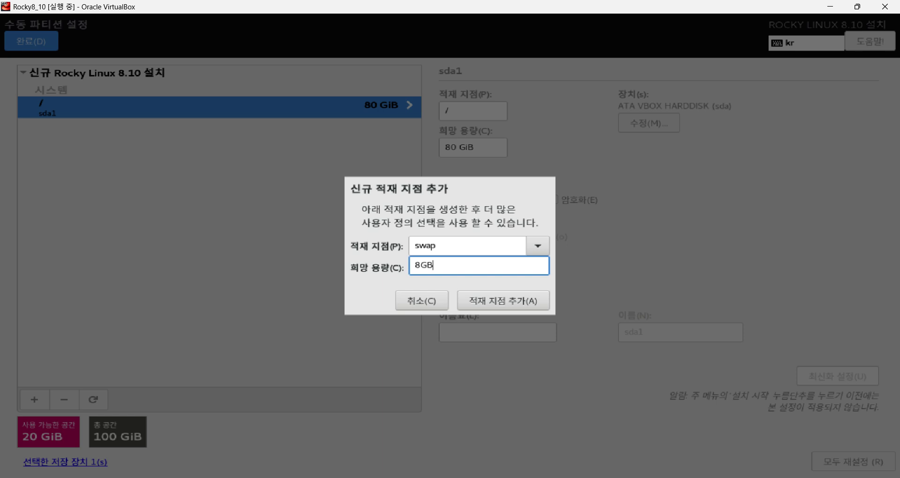
left_click(485, 299)
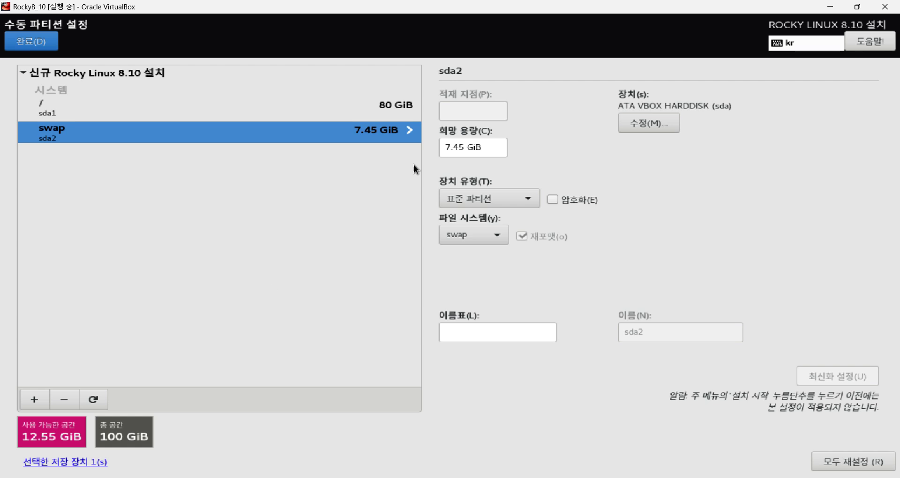
Replace the wrongly sized swap partition with a new 8GiB swap mount point (sda2).
left_click(65, 398)
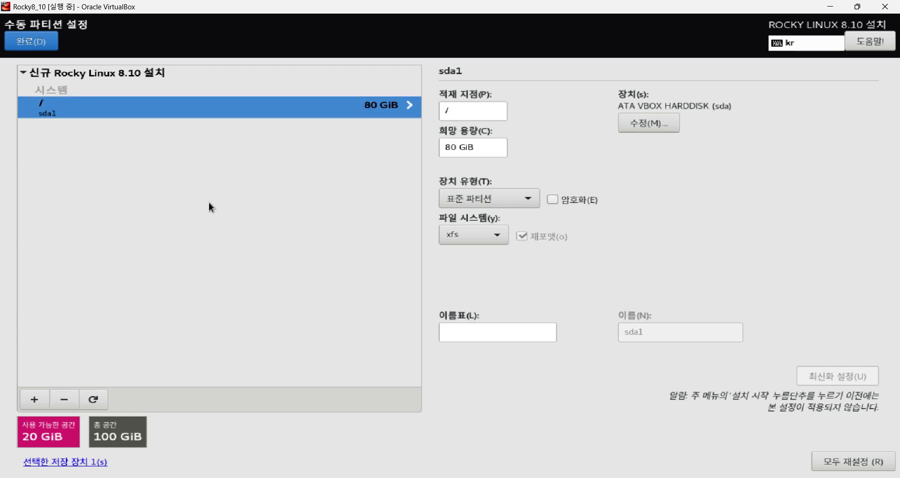
left_click(36, 400)
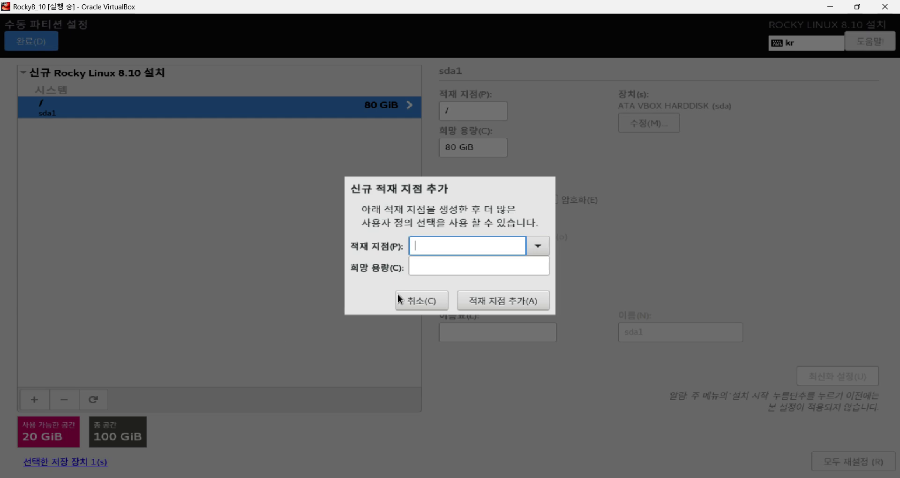
left_click(538, 247)
left_click(490, 315)
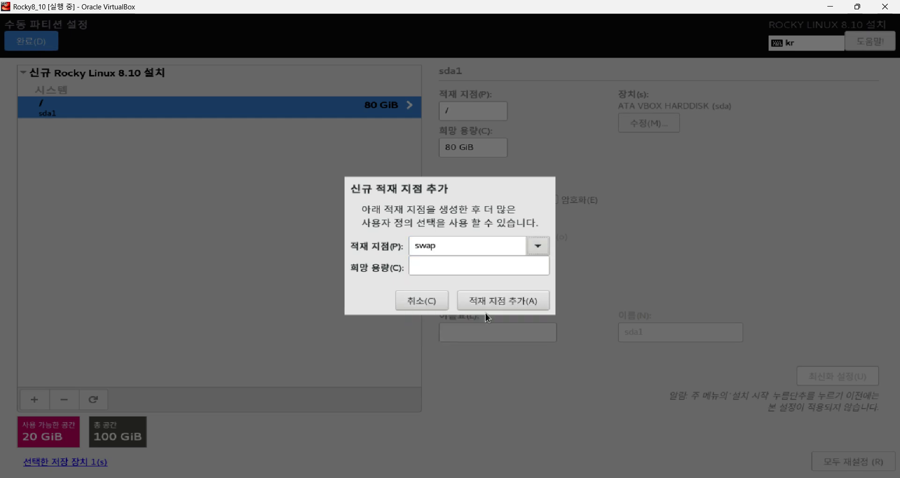
left_click(466, 264)
type("8GiB")
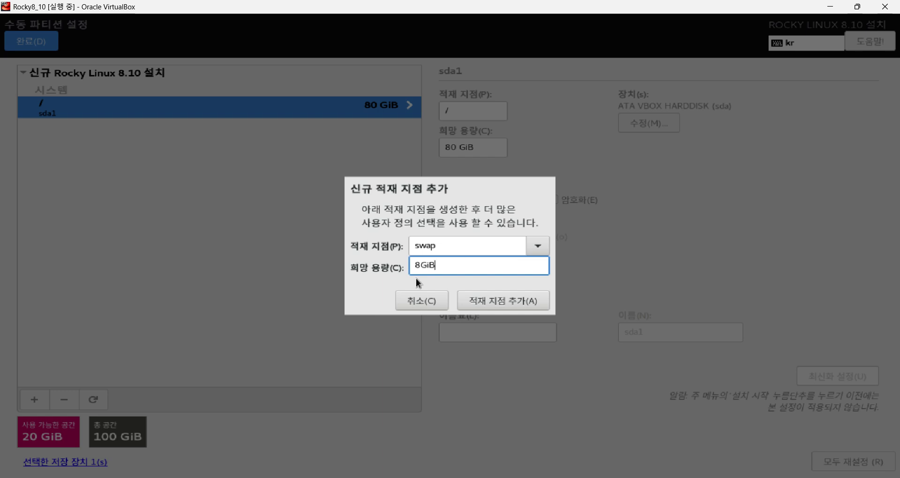
left_click(480, 304)
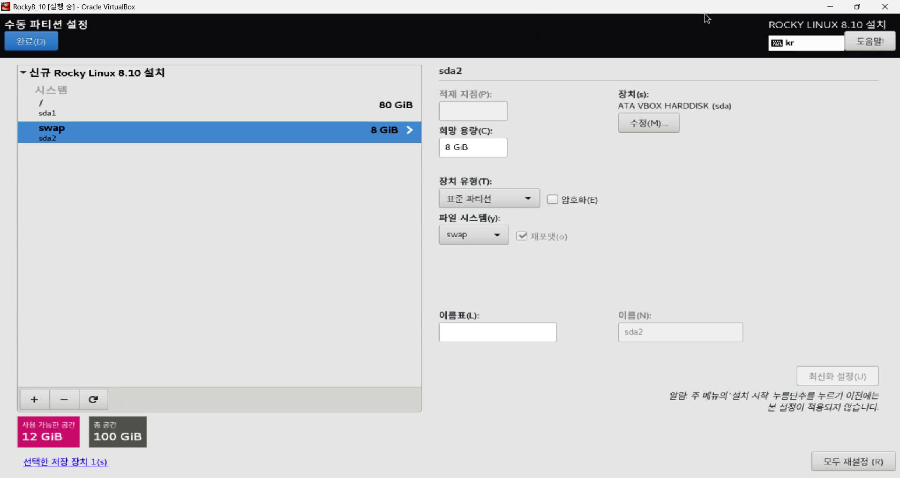
Inspect the / sda1 partition's disk, Standard Partition device type and xfs file system options.
left_click(70, 112)
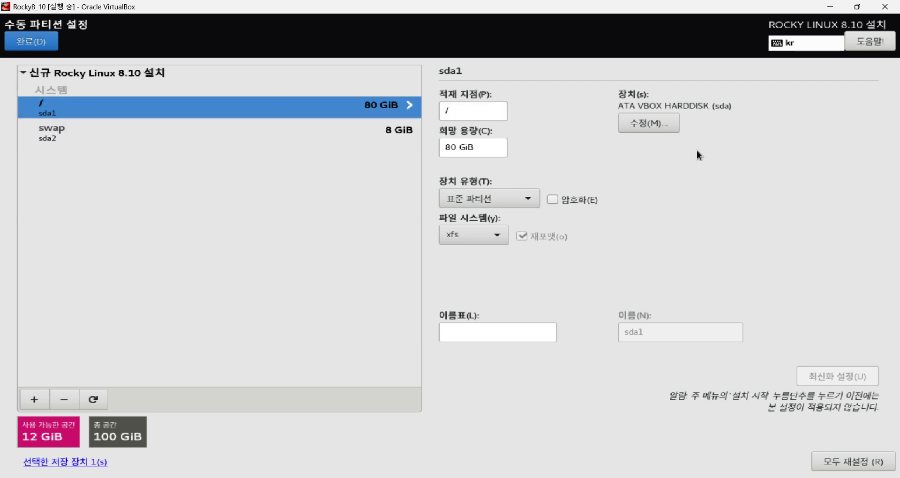
left_click(665, 125)
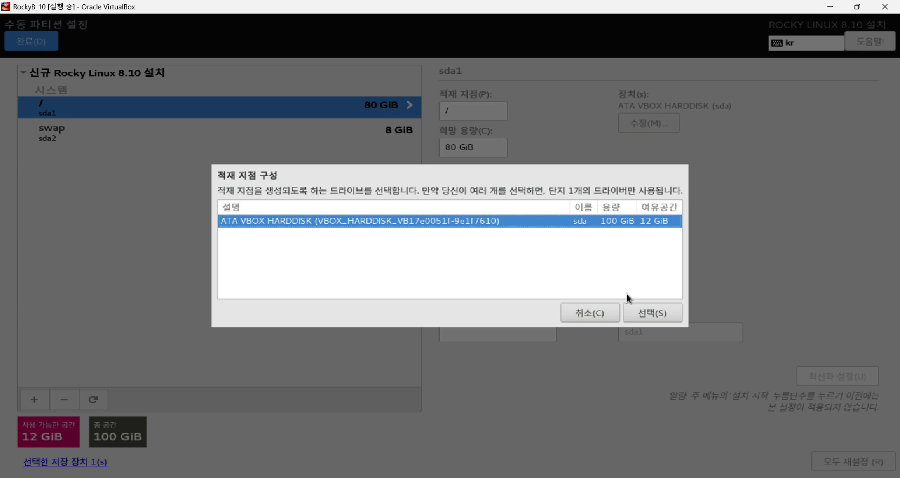
left_click(603, 313)
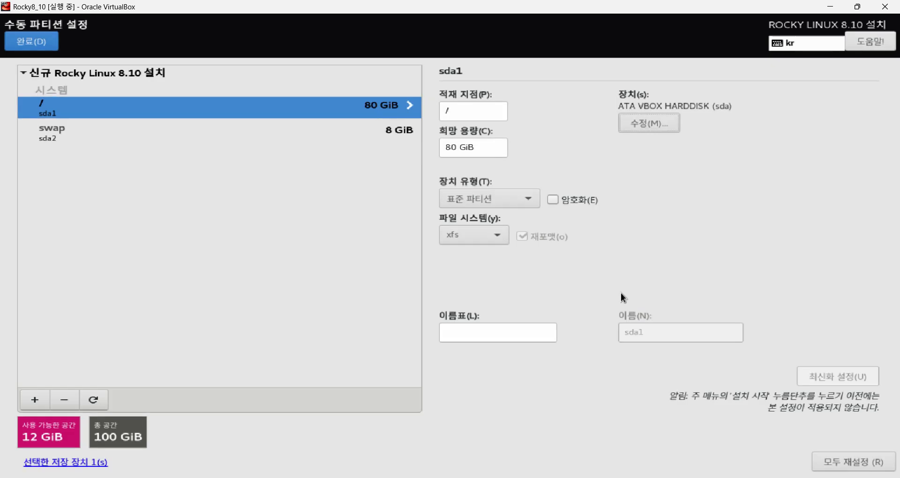
left_click(532, 198)
left_click(532, 199)
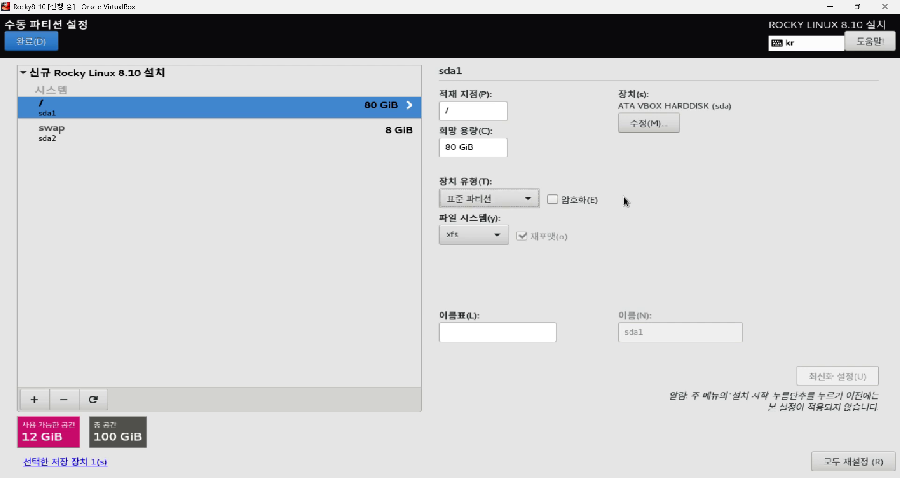
left_click(497, 235)
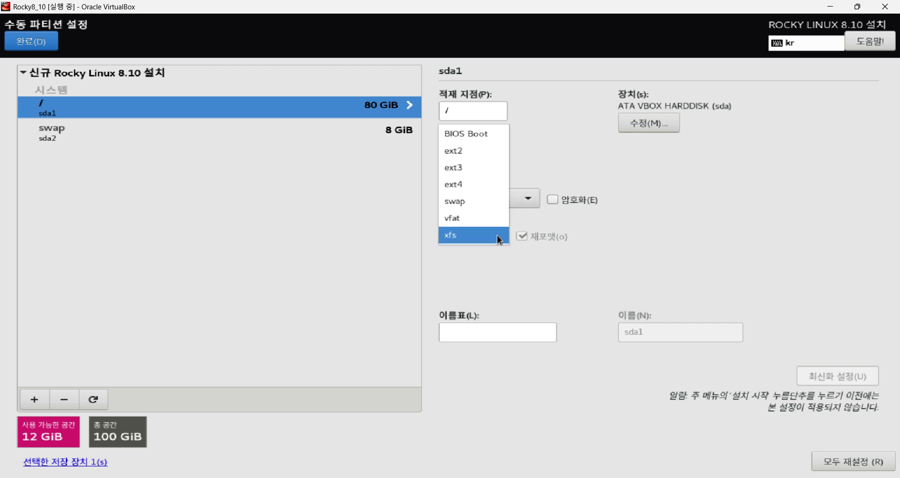
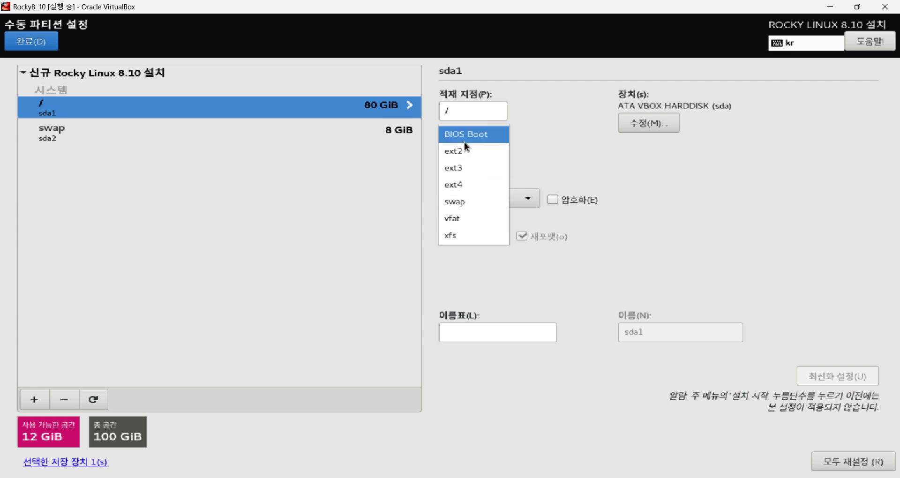
Keep xfs as the root partition's file system and bring the textbook PDF forward.
left_click(736, 236)
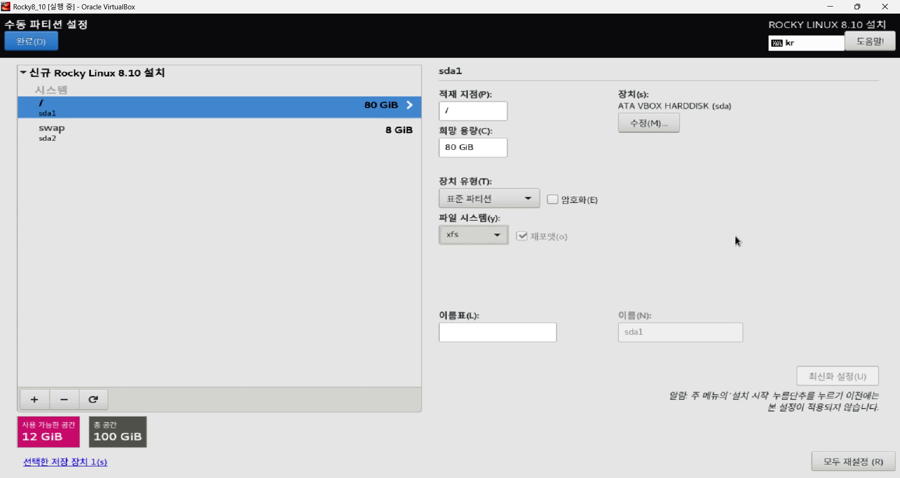
left_click(350, 477)
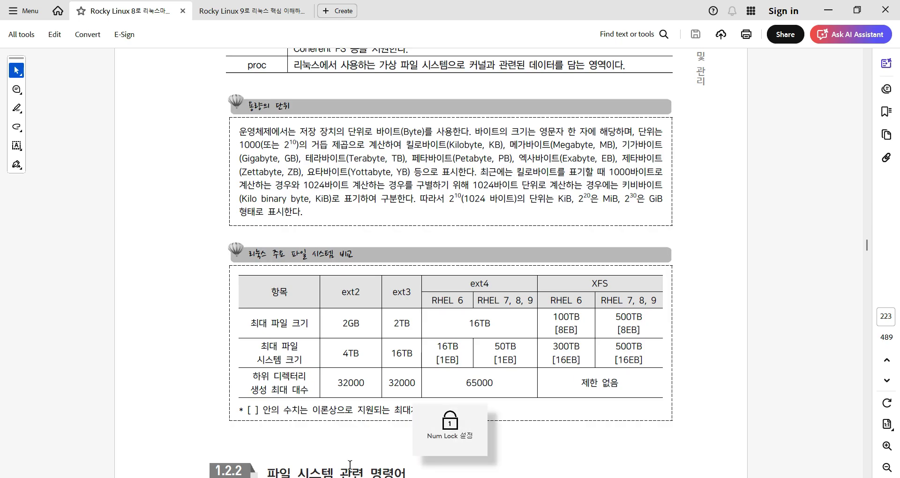
Point out XFS and its 500TB limit in the textbook's comparison table, then minimize Acrobat.
scroll(726, 382, "down", 3)
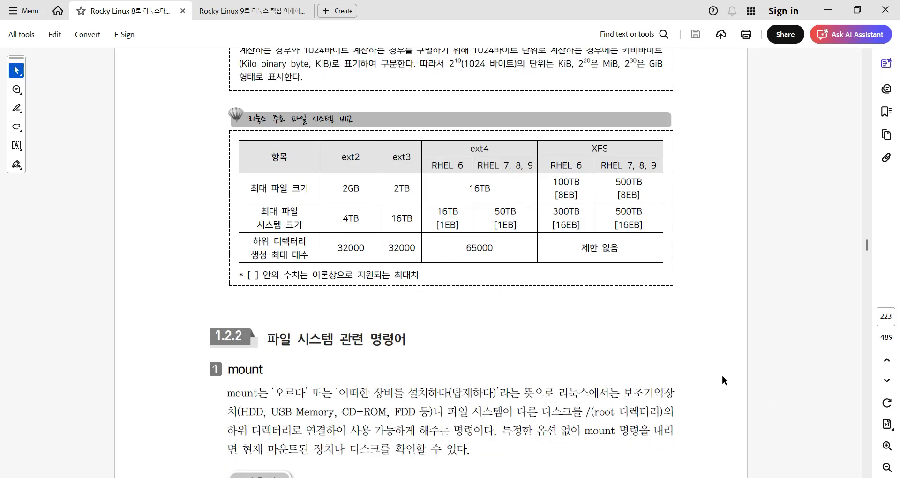
double_click(613, 149)
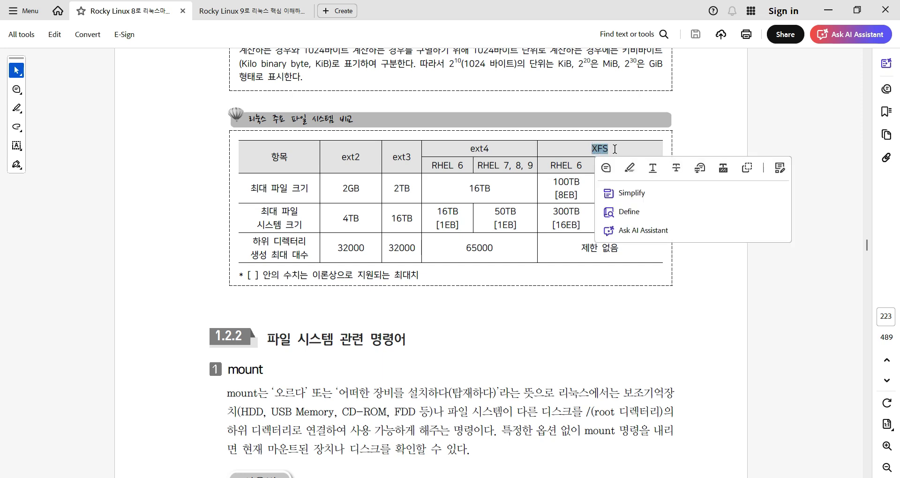
left_click(704, 122)
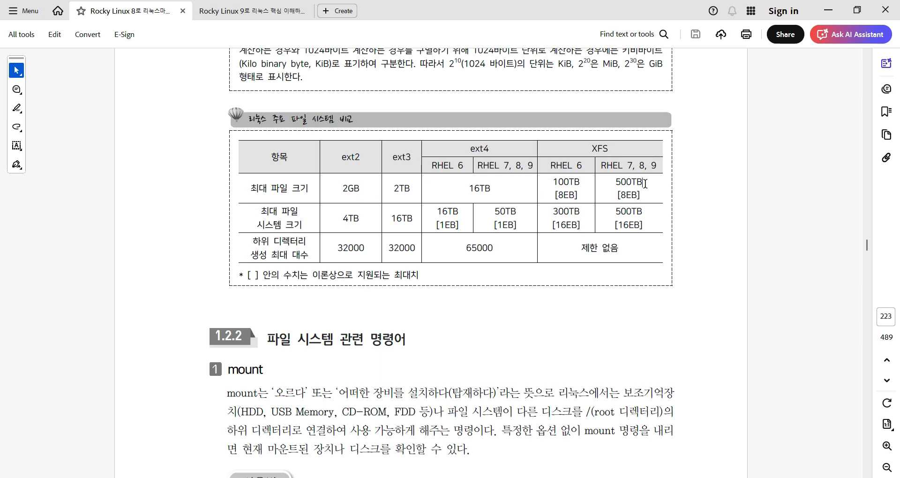
left_click_drag(645, 183, 616, 179)
left_click(809, 157)
scroll(578, 300, "up", 3)
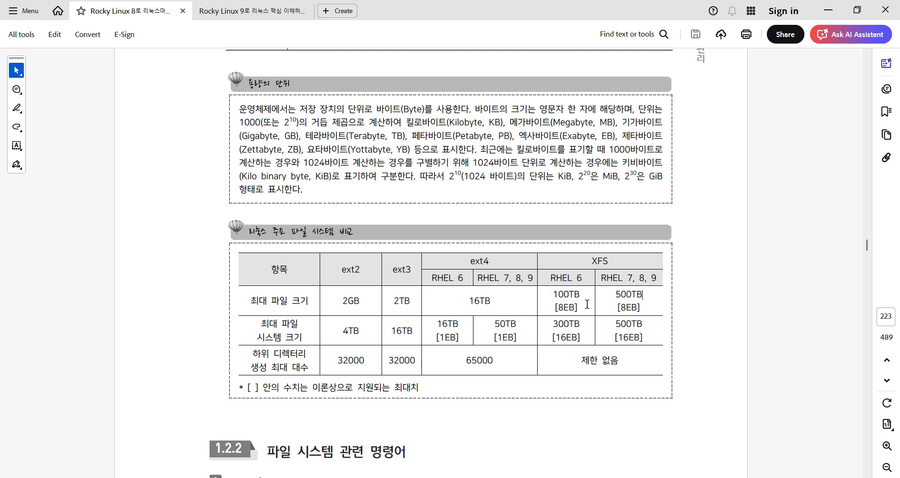
left_click(837, 9)
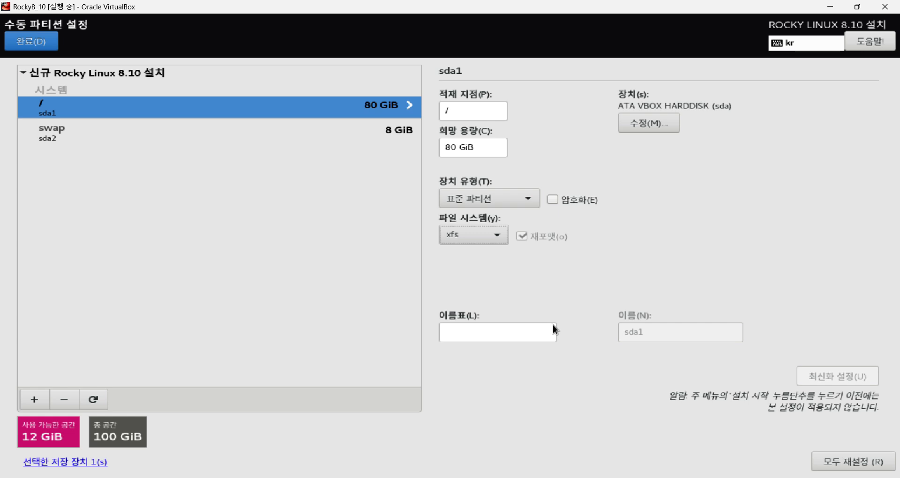
Finish manual partitioning and accept the summarised partition changes.
left_click(50, 44)
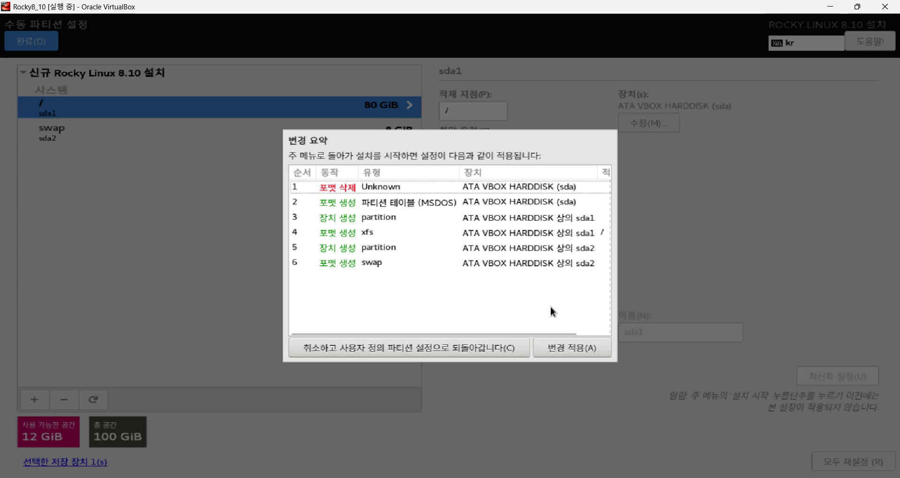
left_click(578, 350)
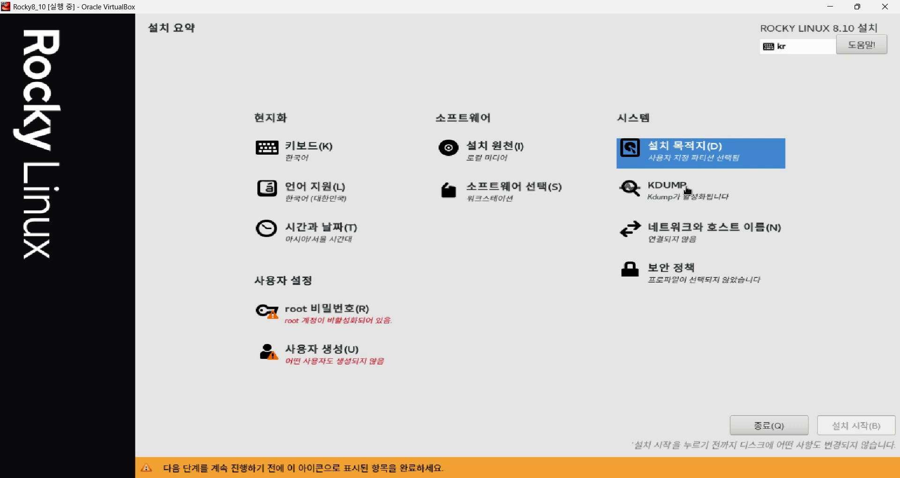
left_click(683, 191)
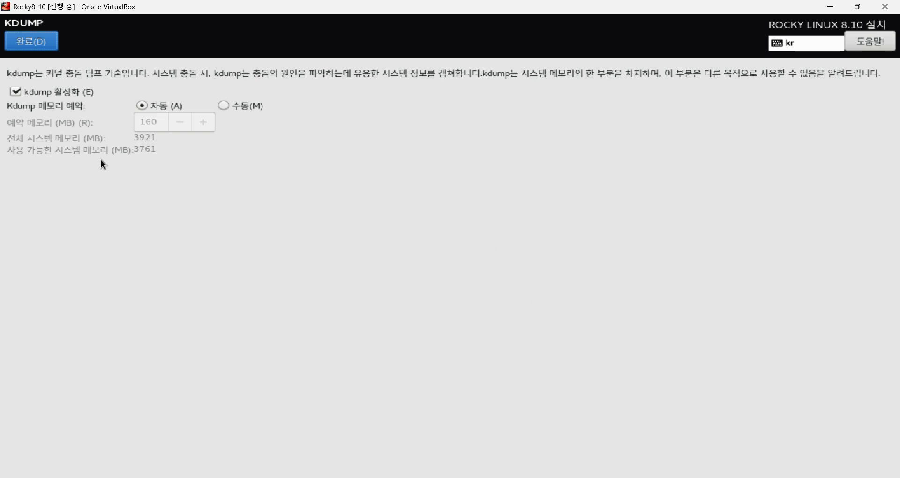
Uncheck kdump 활성화 and return to the installation summary.
left_click(14, 92)
left_click(44, 36)
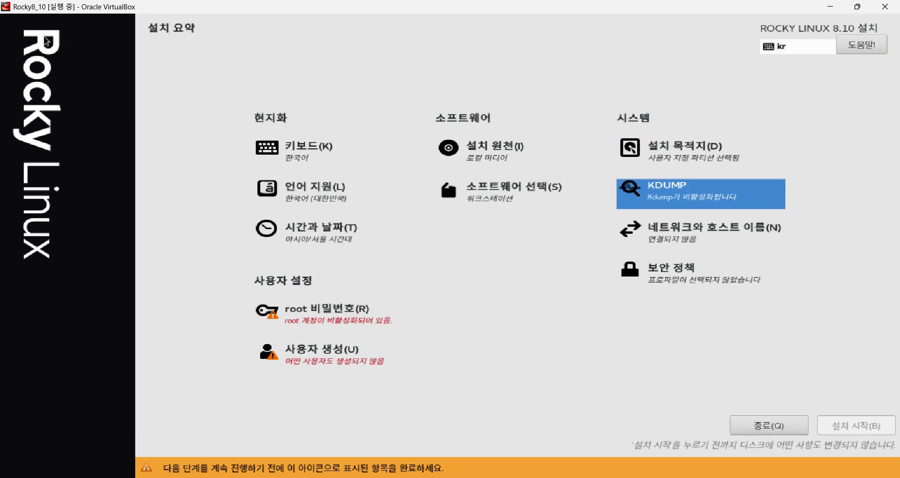
Turn on the enp0s3 ethernet connection in network and hostname settings and open its editor.
left_click(695, 237)
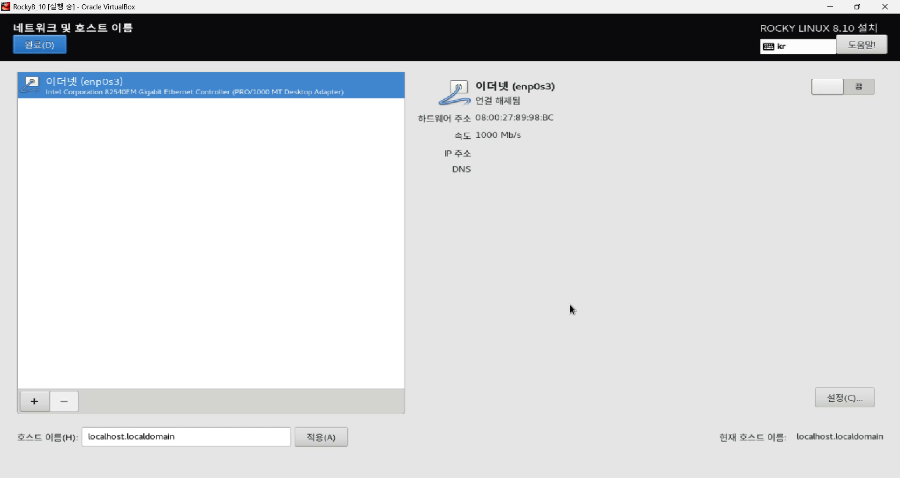
left_click(860, 86)
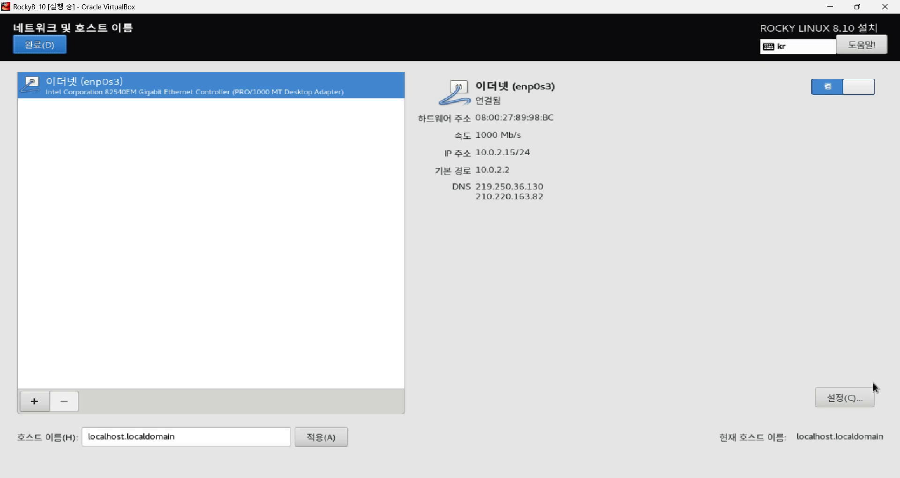
left_click(845, 398)
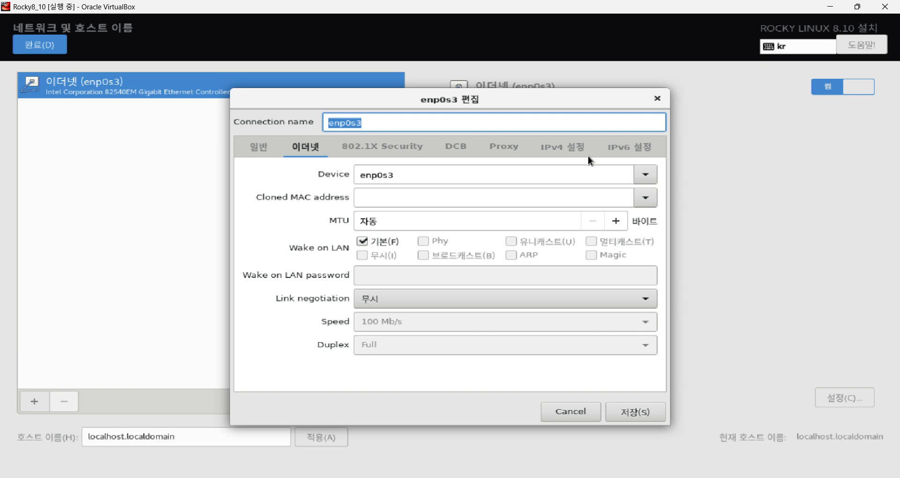
Switch IPv4 to manual and add address 203.247.40.244 with netmask 255.255.255.0.
left_click(561, 148)
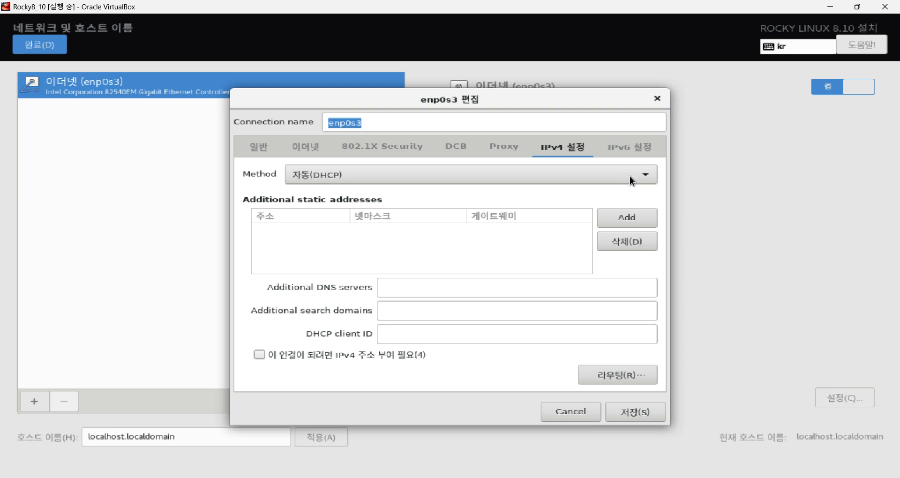
left_click(616, 176)
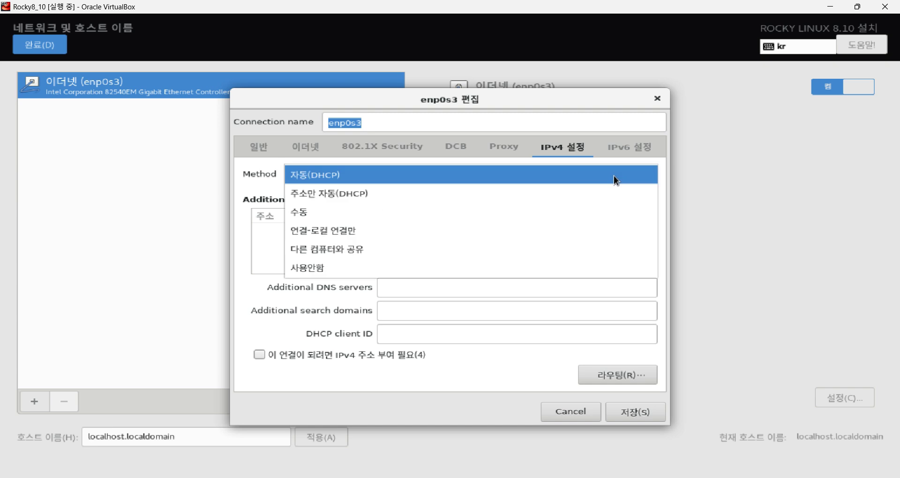
left_click(412, 211)
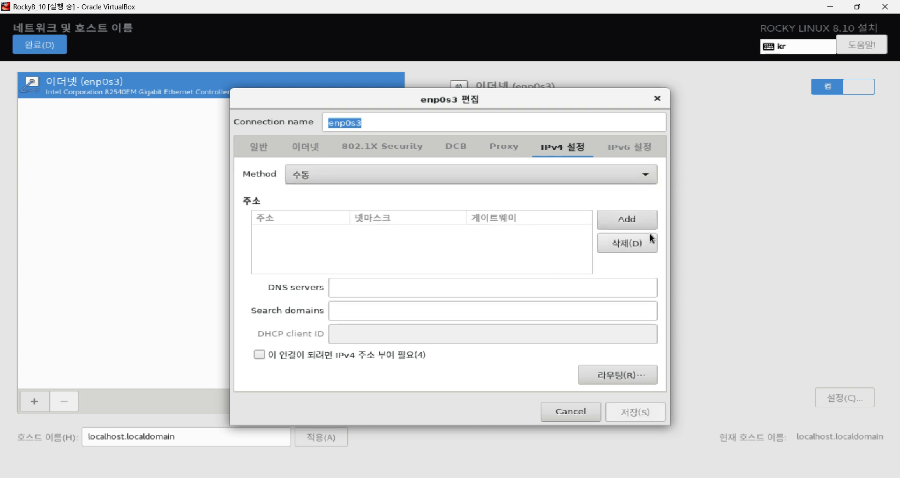
left_click(638, 225)
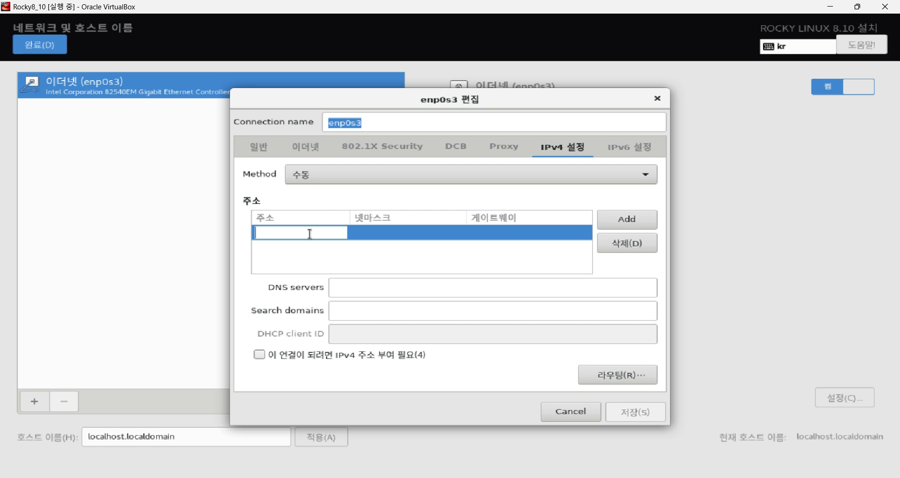
key("Num_Lock")
type("20")
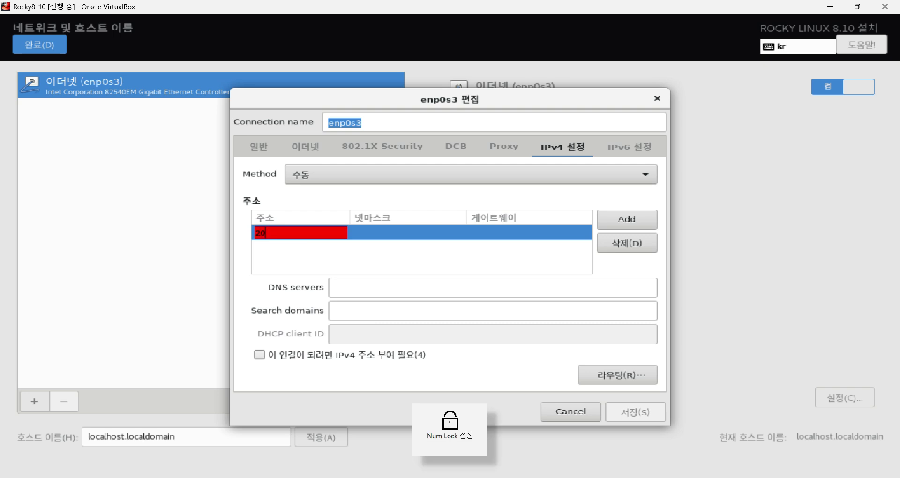
type("3.247.40.244")
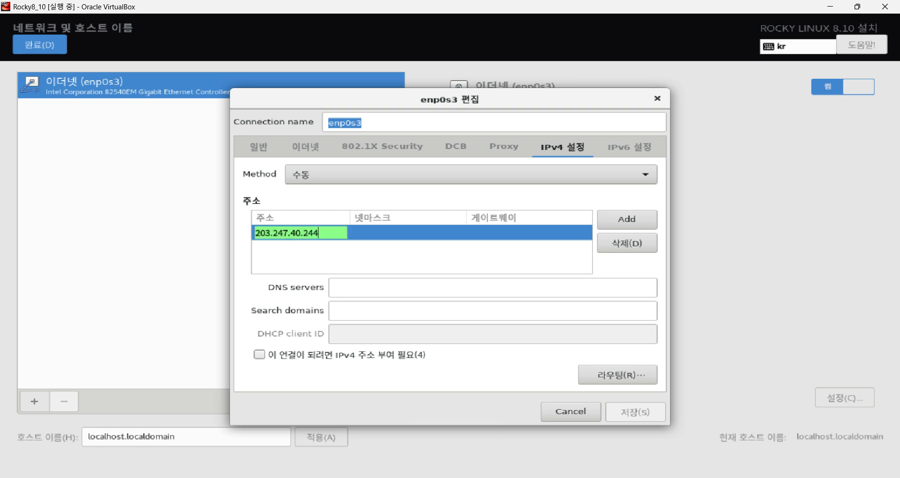
key("Tab")
type("2")
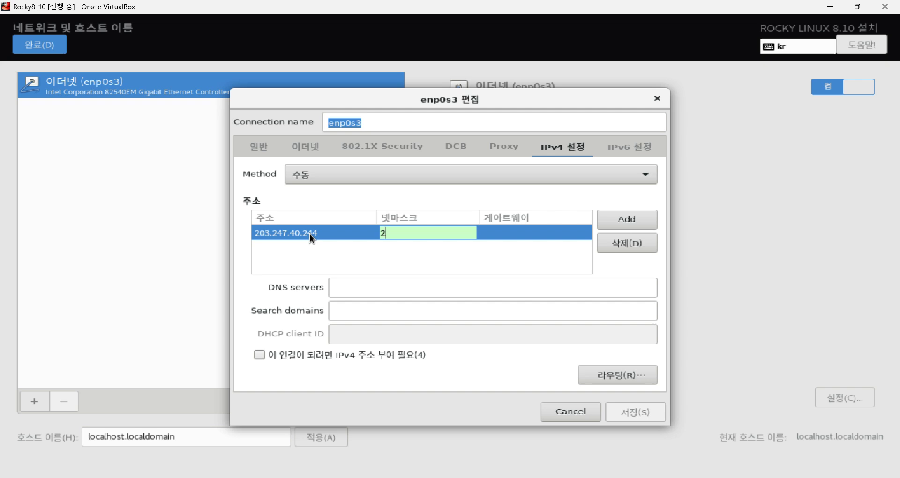
type("55.255.255.0")
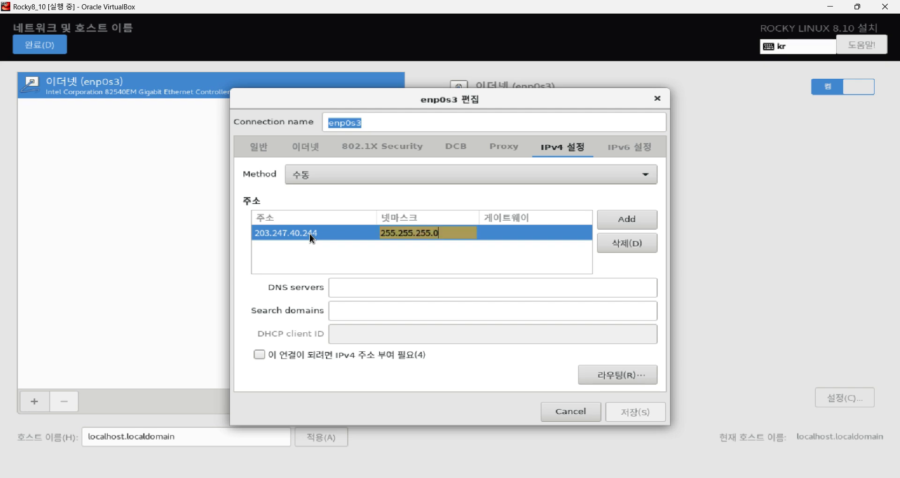
key("Tab")
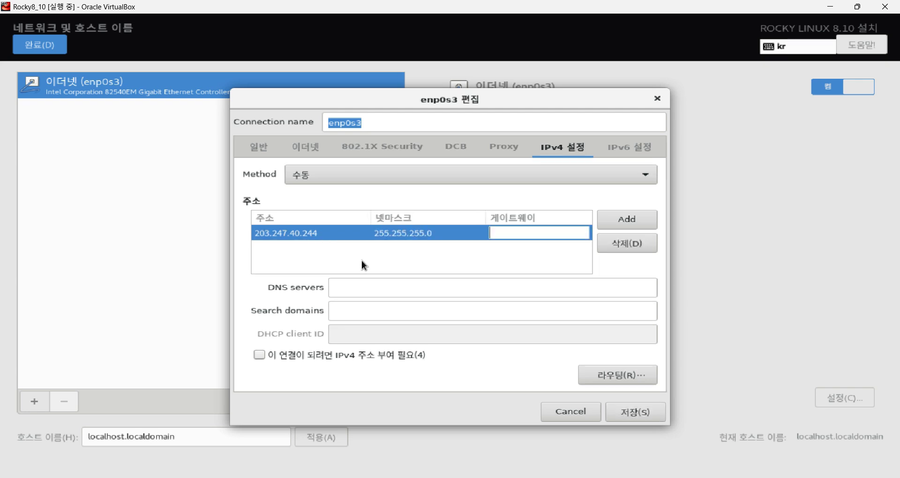
Delete the 203.247.40.244 address row and cancel the editor without saving.
left_click(369, 286)
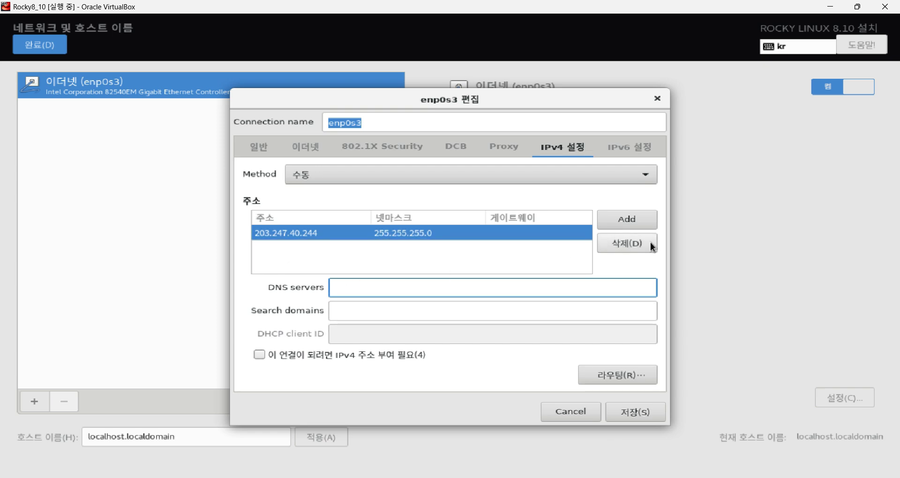
left_click(630, 243)
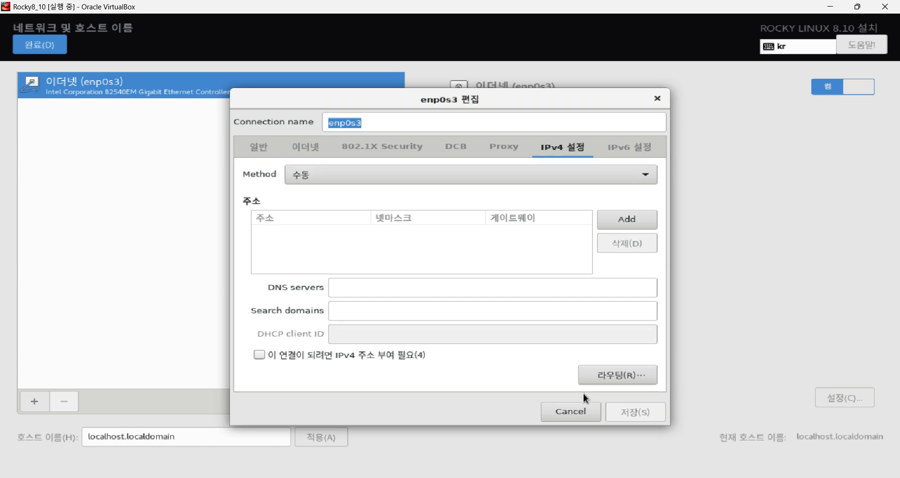
left_click(579, 409)
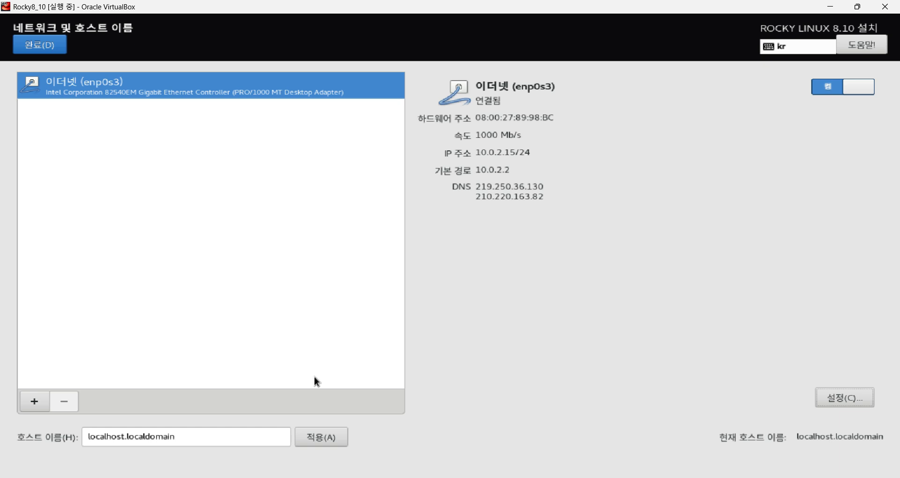
Replace hostname localhost.localdomain with www and apply it.
left_click_drag(185, 437, 87, 437)
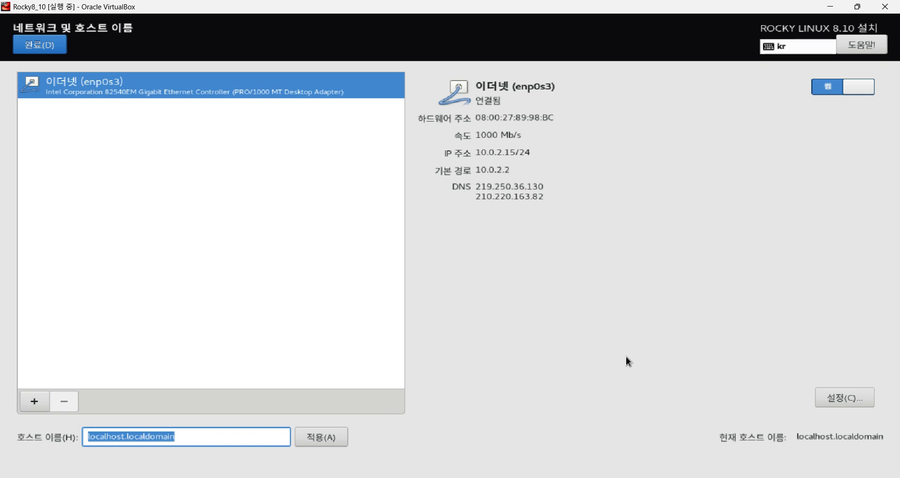
type("www")
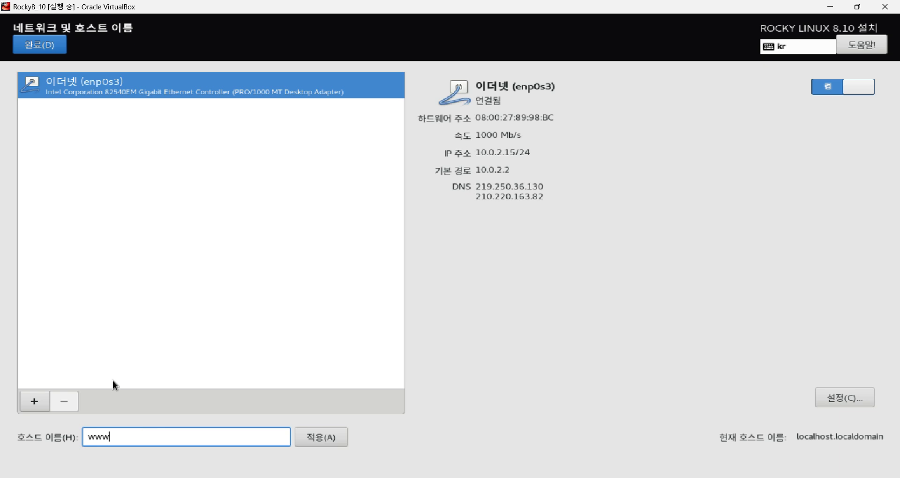
left_click(331, 440)
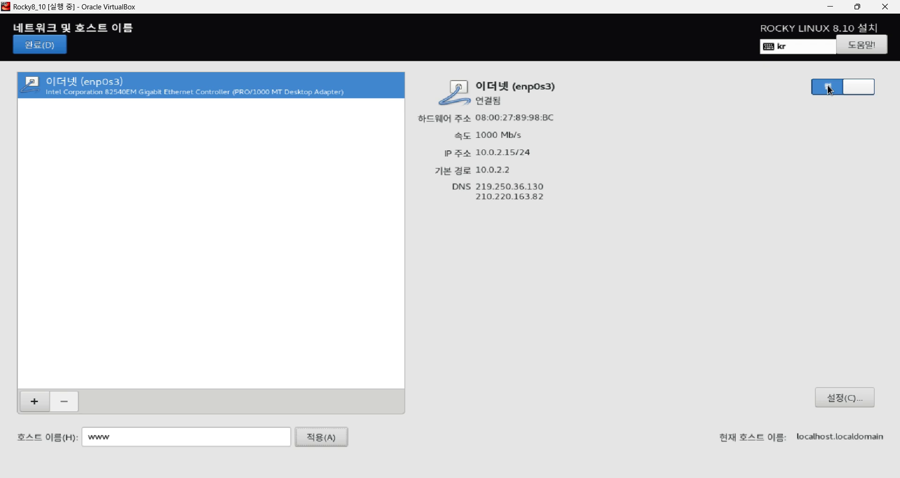
Toggle the ethernet connection off and back on, then finish network settings.
left_click(847, 89)
left_click(847, 88)
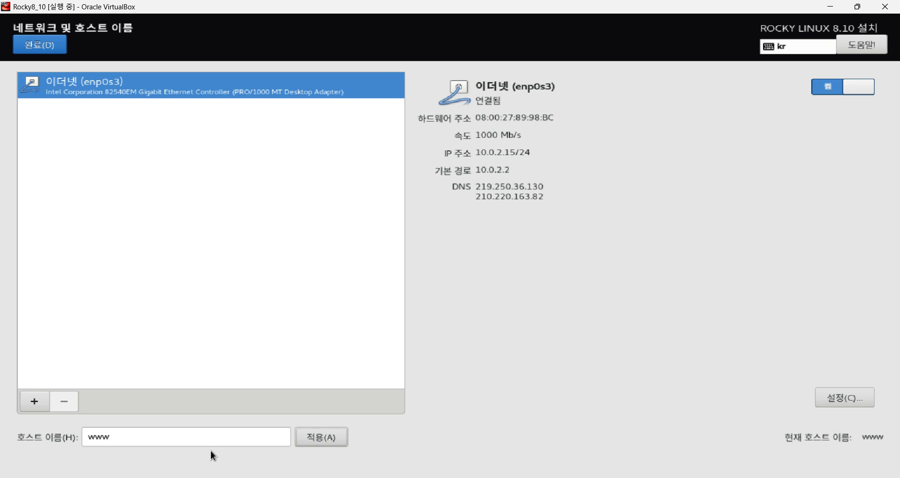
left_click(55, 44)
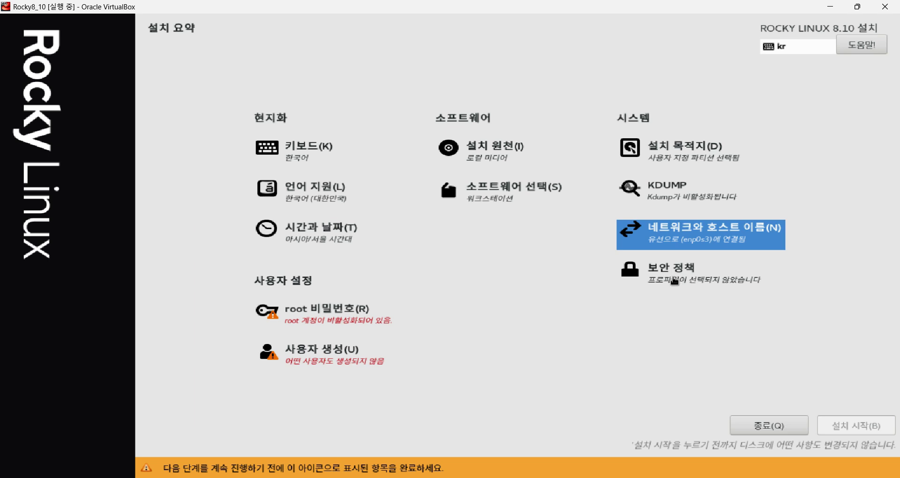
Set 보안 정책 적용 to 끔 in the security policy settings and finish.
left_click(671, 281)
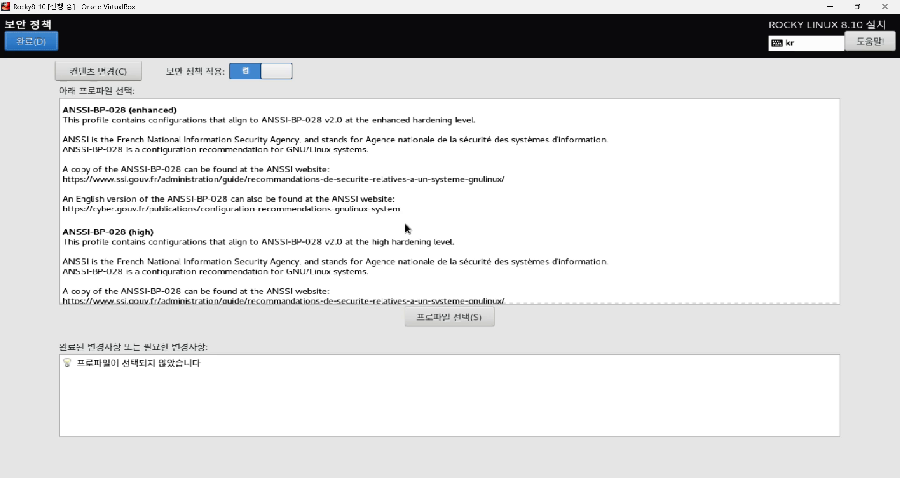
left_click(245, 72)
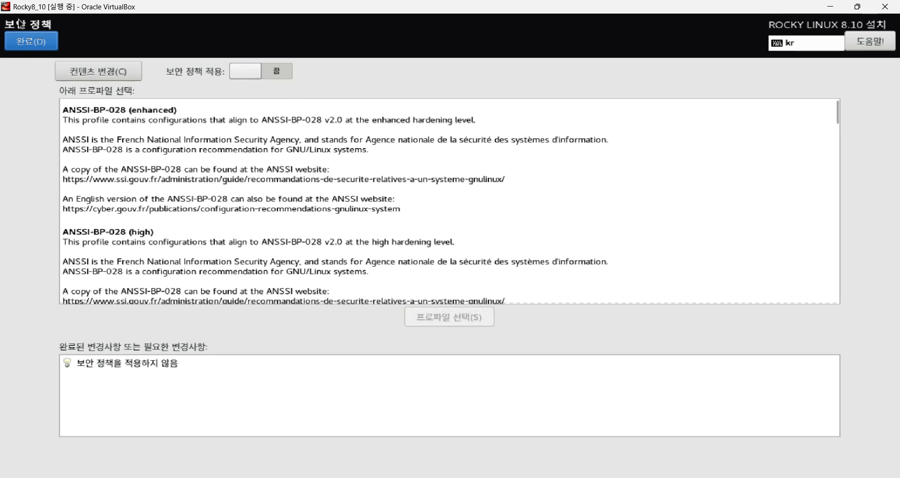
left_click(28, 35)
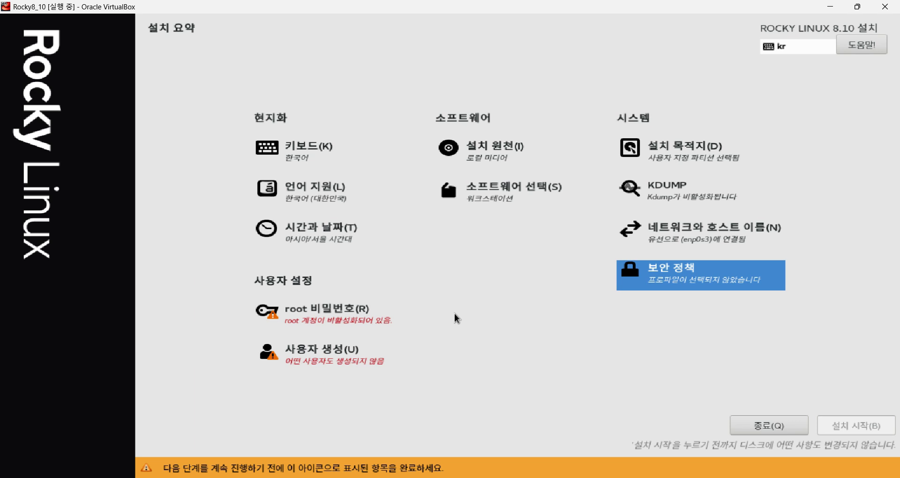
Enter and confirm the root password, accepting the too-short password warning.
left_click(350, 319)
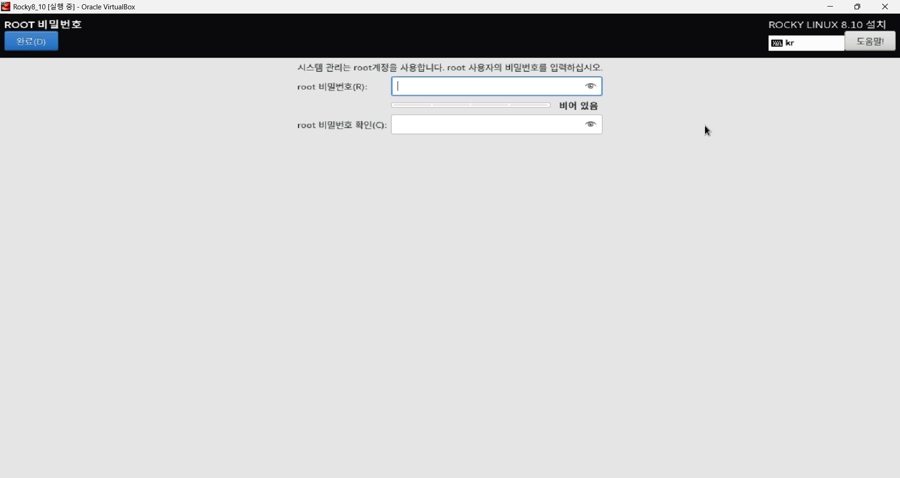
left_click(591, 124)
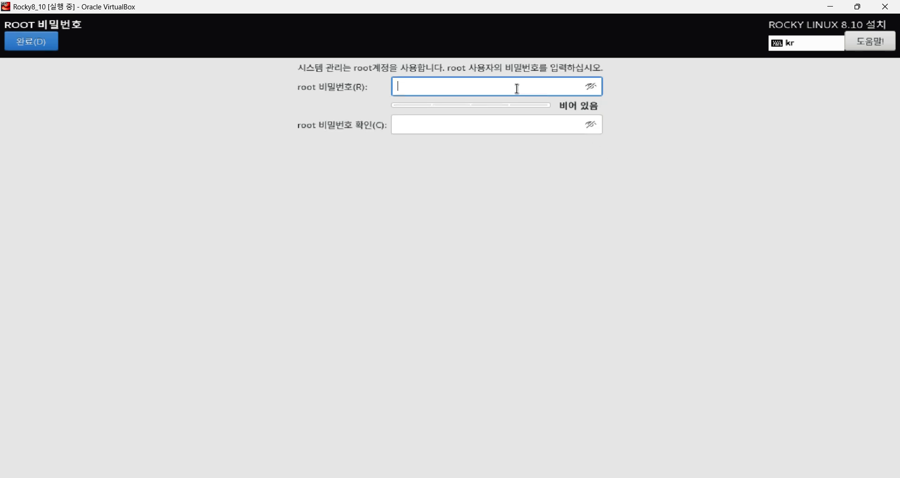
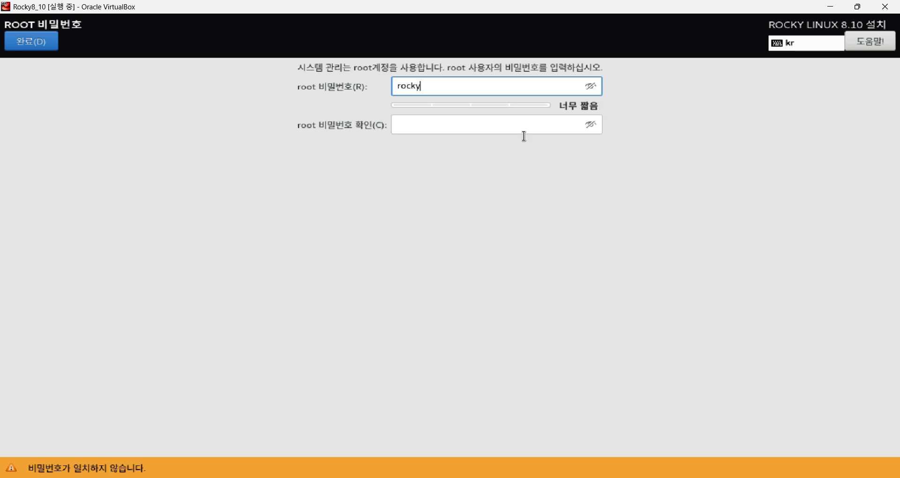
left_click(474, 129)
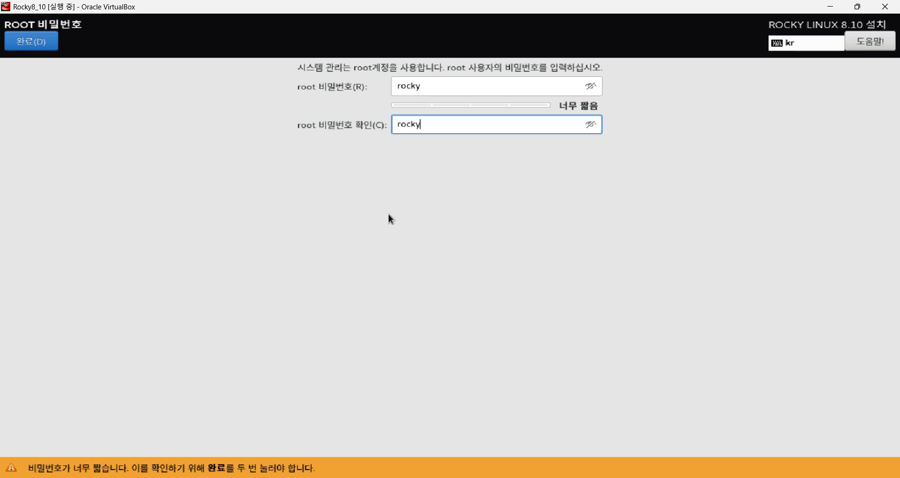
left_click(41, 43)
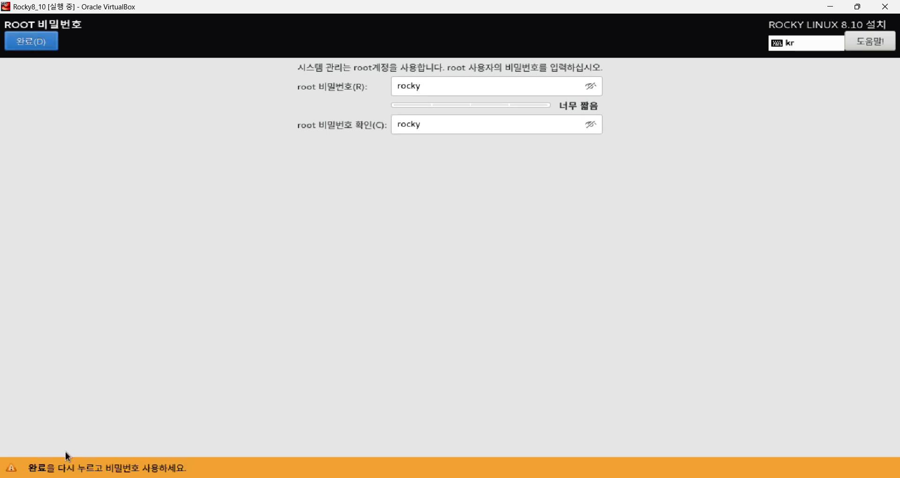
left_click(17, 44)
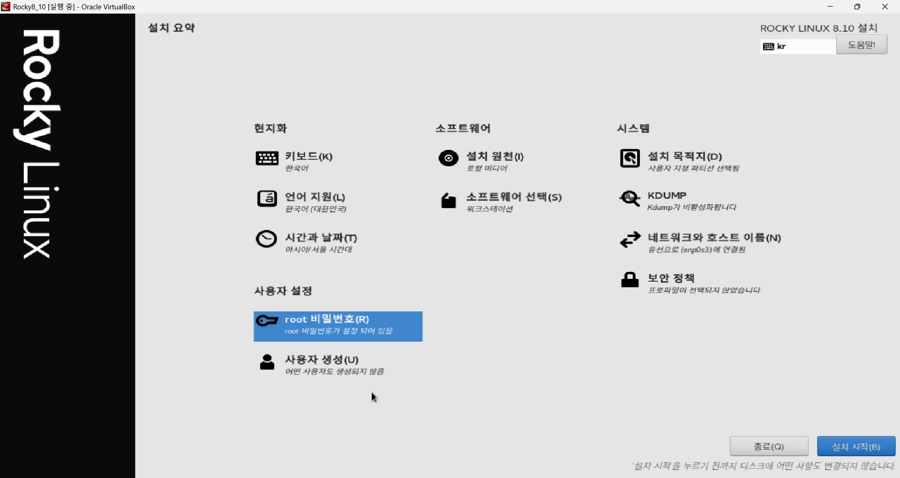
Open user creation and type the user's full name into the 성명 field.
left_click(322, 367)
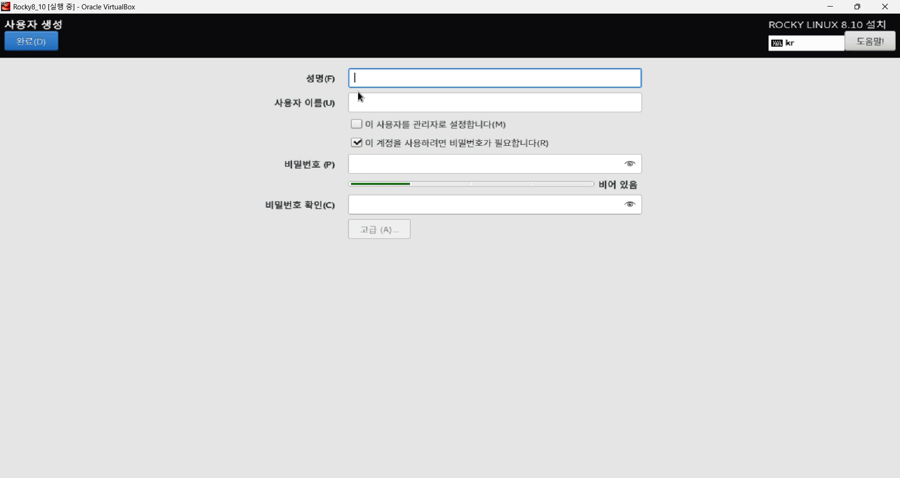
left_click(372, 103)
left_click(374, 81)
type("posein")
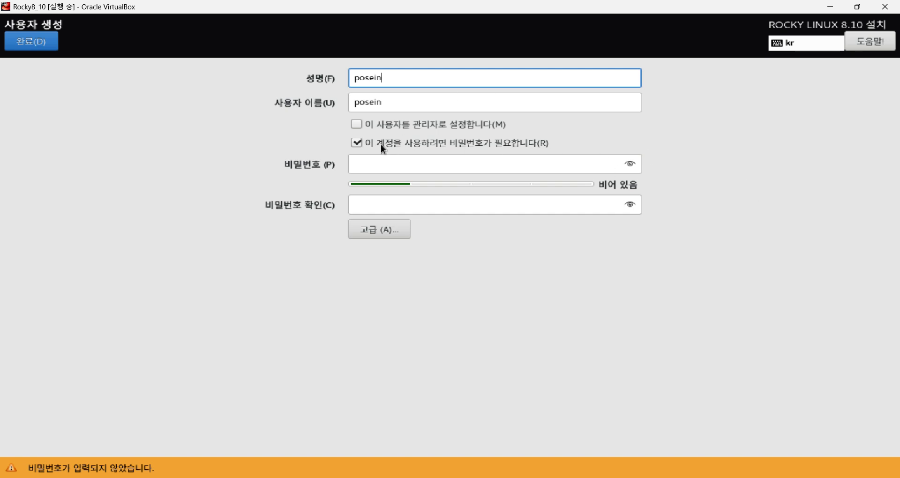
Enter the new user's password in both password fields and open the 고급 advanced user settings.
left_click(387, 166)
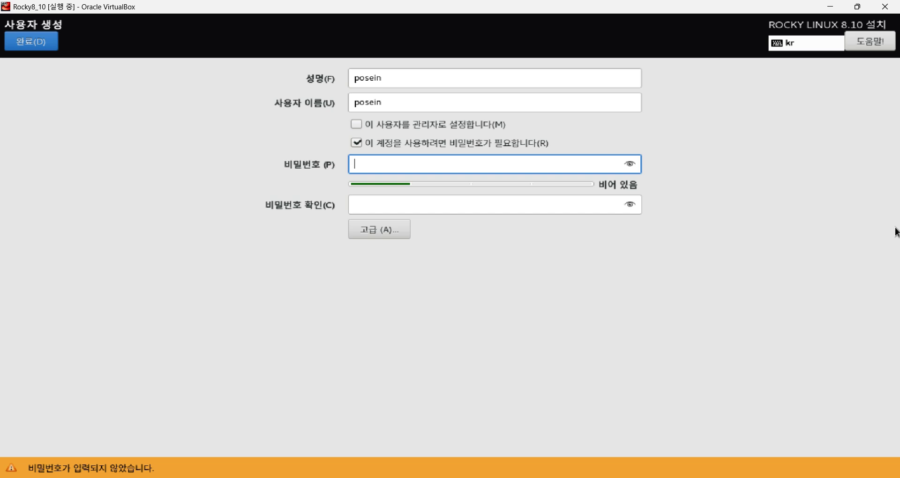
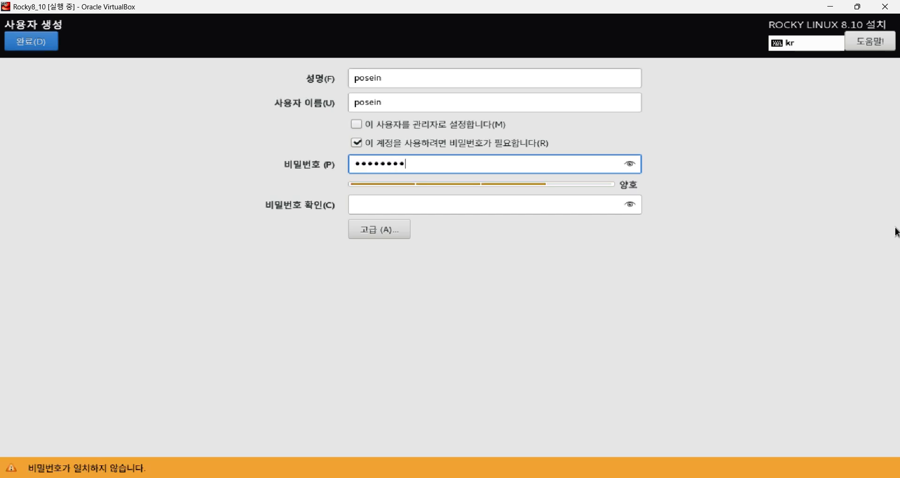
left_click(502, 205)
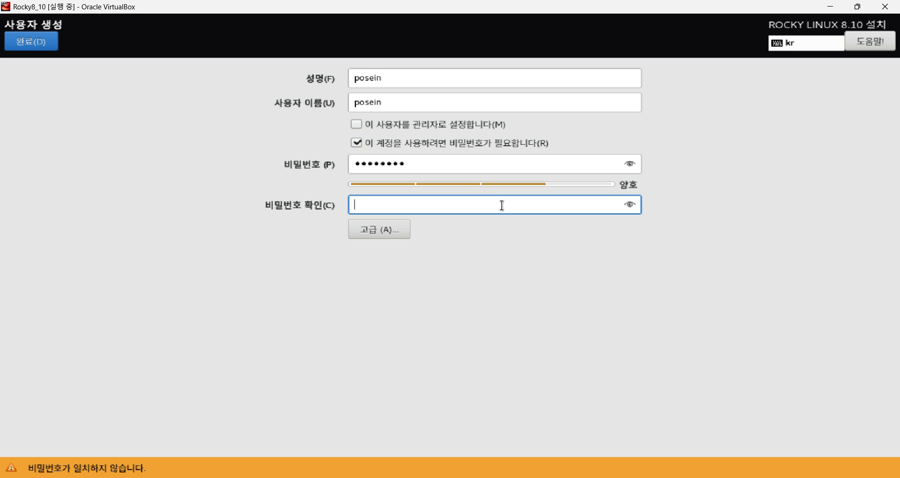
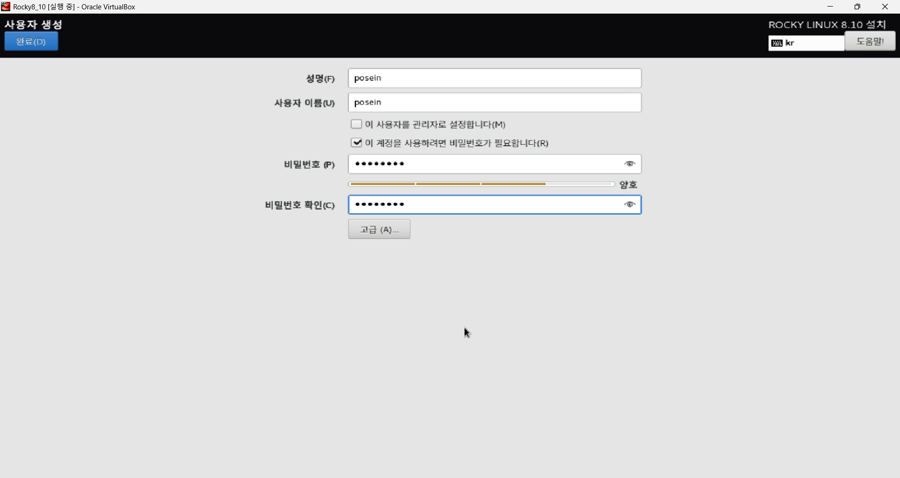
left_click(376, 228)
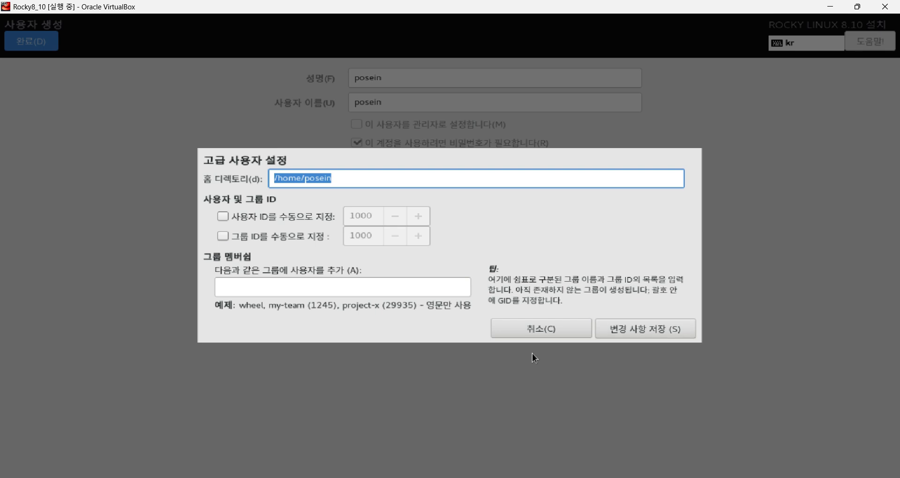
Cancel the advanced settings unchanged and finish creating the user with 완료.
left_click(539, 330)
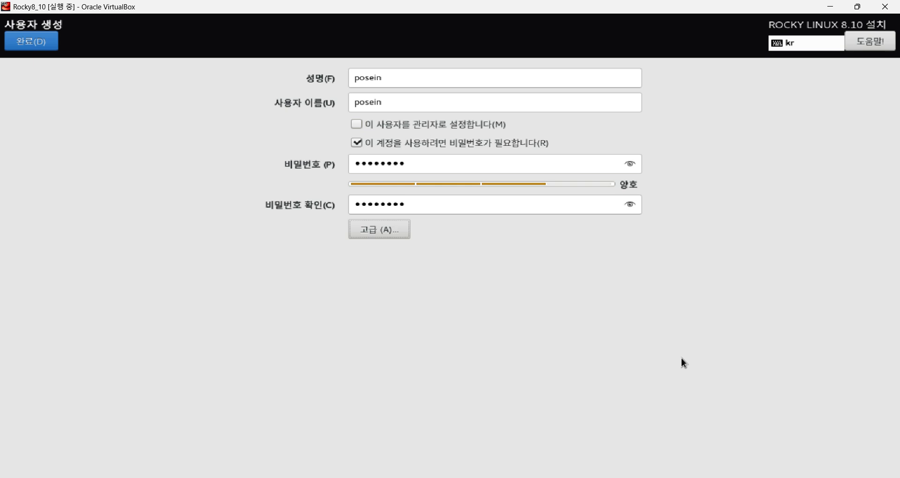
left_click(36, 43)
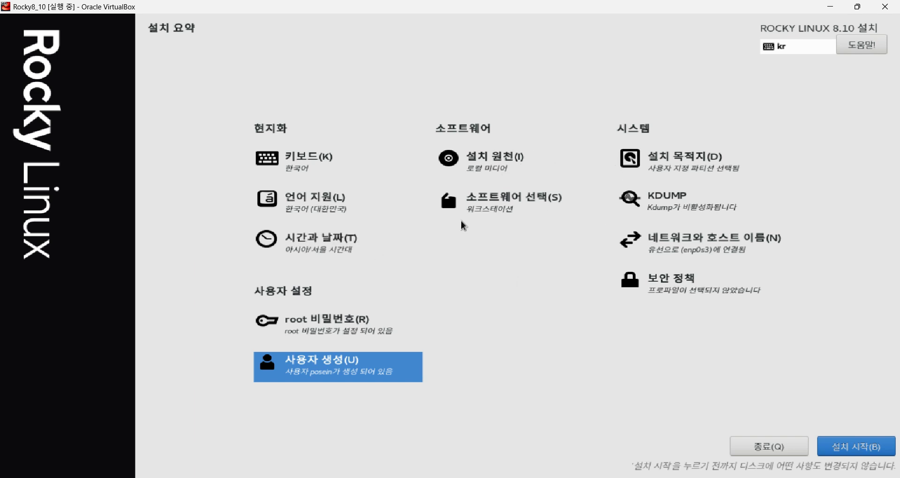
left_click(538, 213)
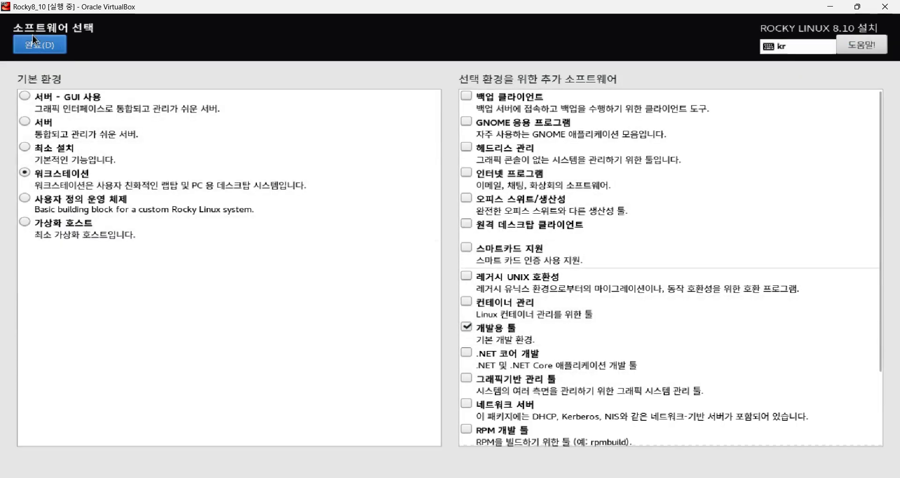
left_click(35, 43)
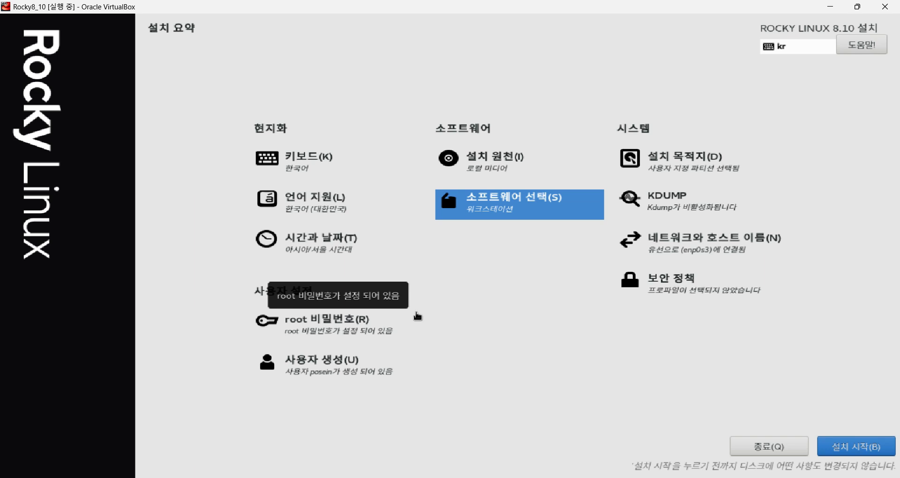
Begin the Rocky Linux 8.10 installation from the summary screen (설치 시작).
left_click(869, 448)
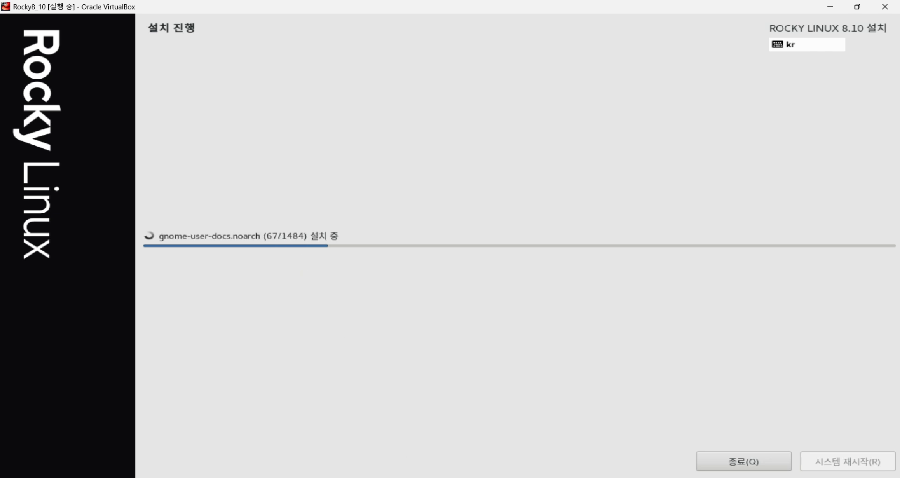
While packages install, switch to the Rocky Linux 8 textbook PDF in Acrobat.
mouse_move(331, 477)
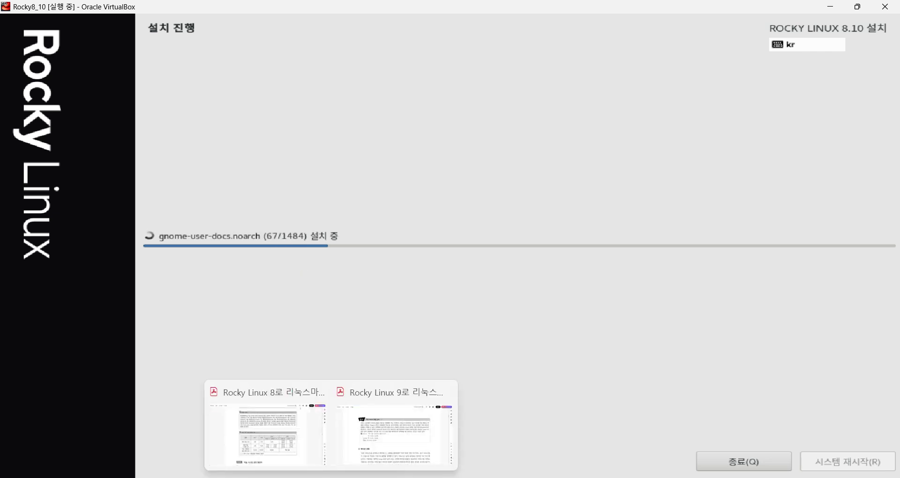
left_click(267, 431)
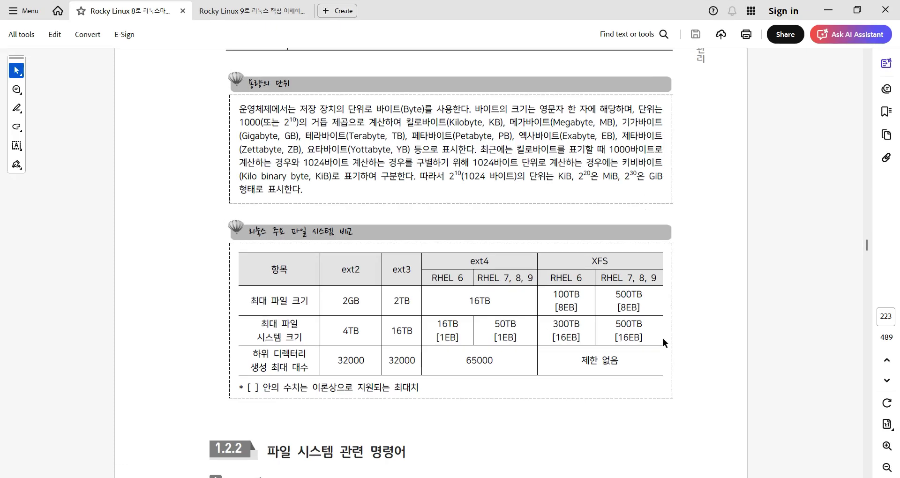
Jump to page 55 and scroll to the page 56 installation summary figure, discarding a temporary red mark.
left_click(887, 317)
type("5")
key("Return")
scroll(607, 291, "down", 2)
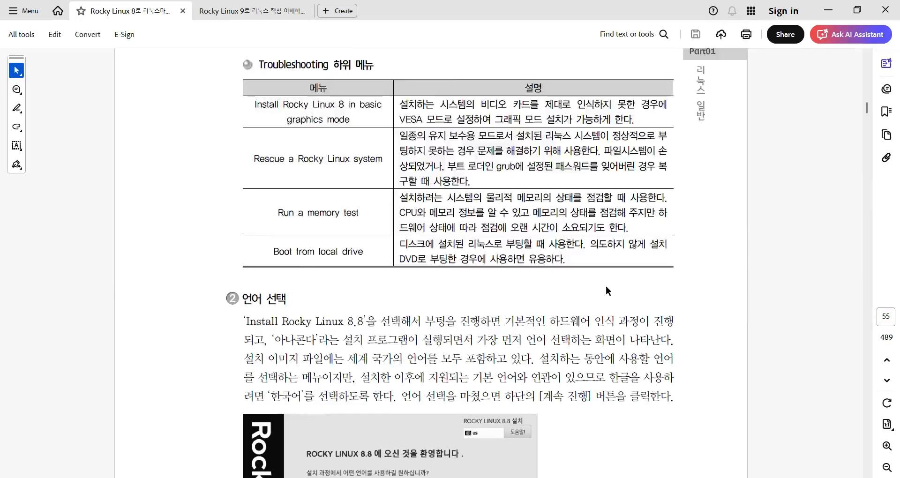
scroll(606, 286, "down", 5)
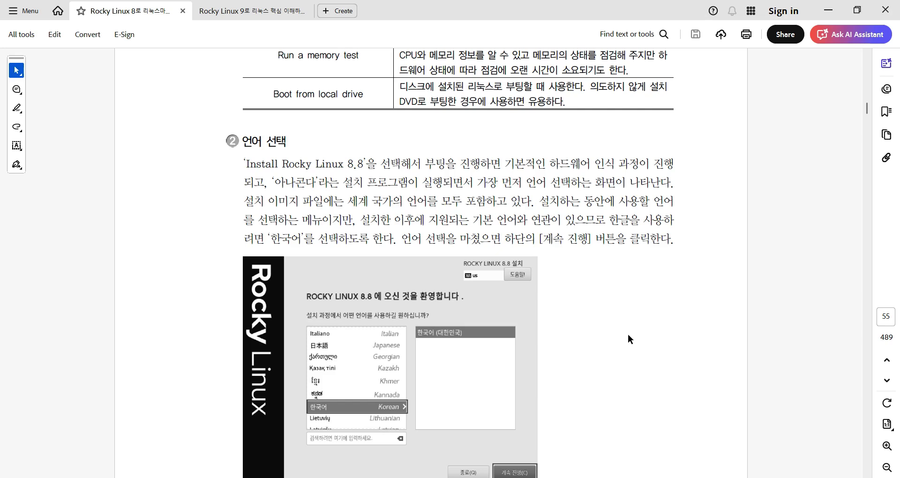
scroll(629, 339, "down", 1)
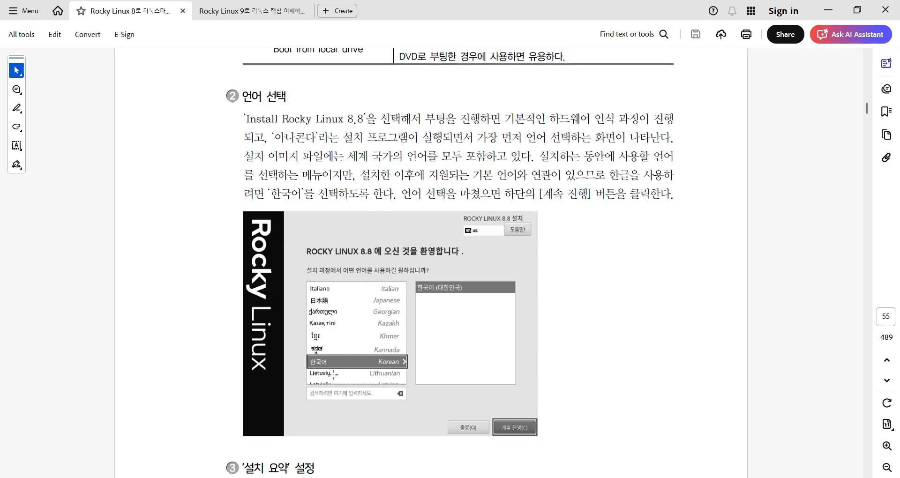
scroll(384, 335, "down", 8)
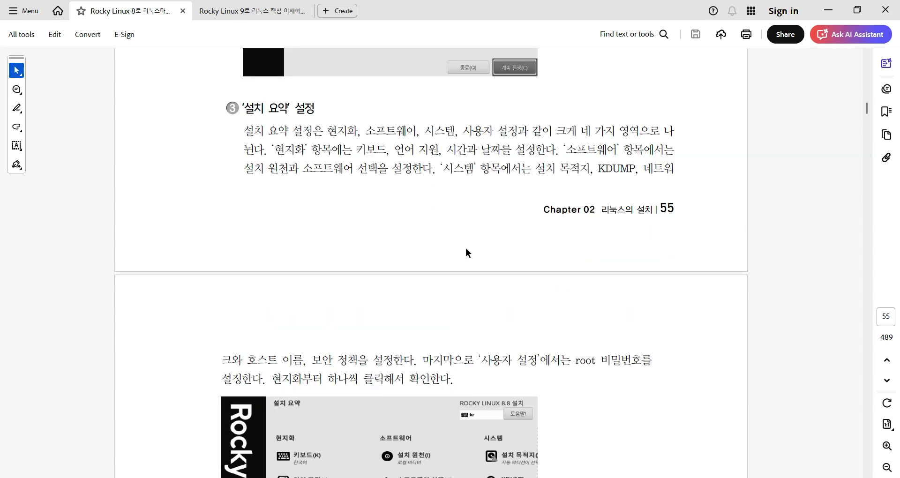
scroll(480, 347, "down", 2)
scroll(625, 346, "down", 2)
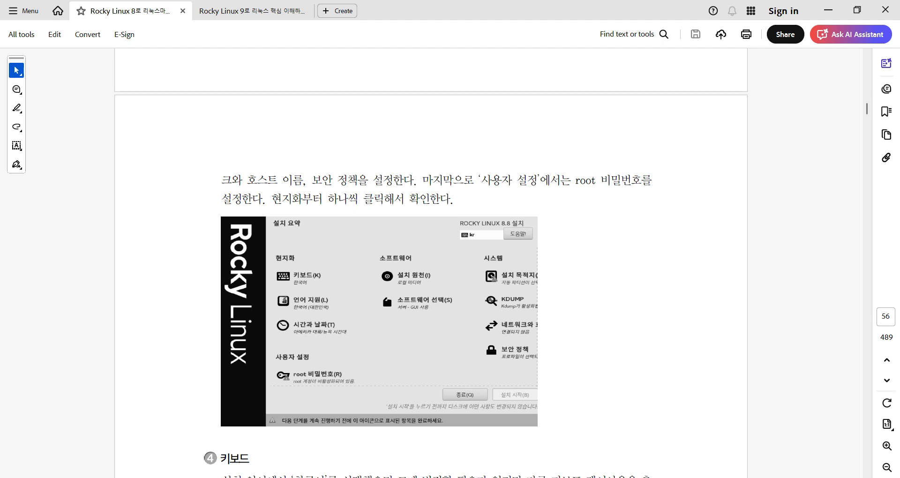
left_click_drag(516, 209, 539, 425)
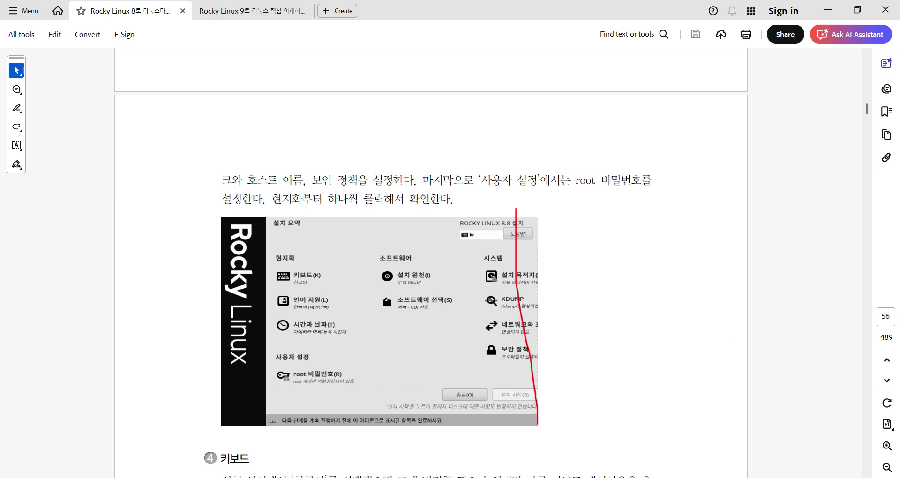
key("Escape")
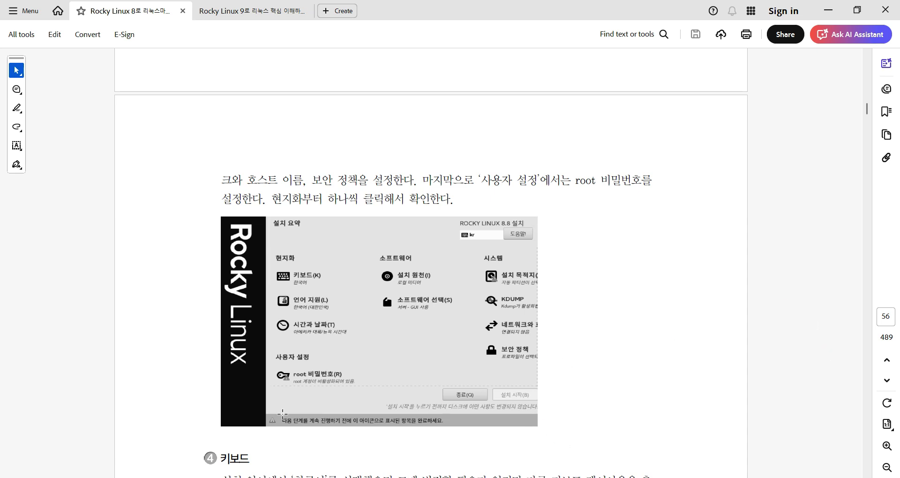
Scroll the textbook from page 56 to the section 8 software selection on page 58.
scroll(404, 336, "down", 1)
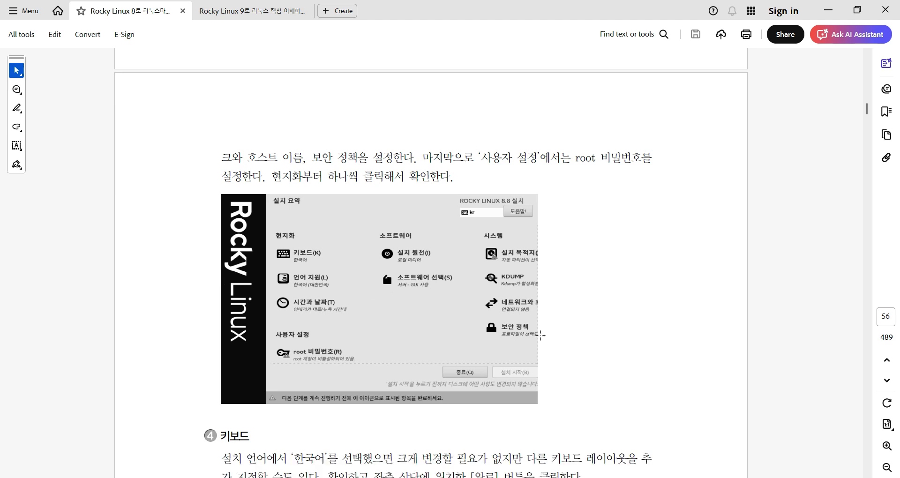
scroll(612, 315, "down", 8)
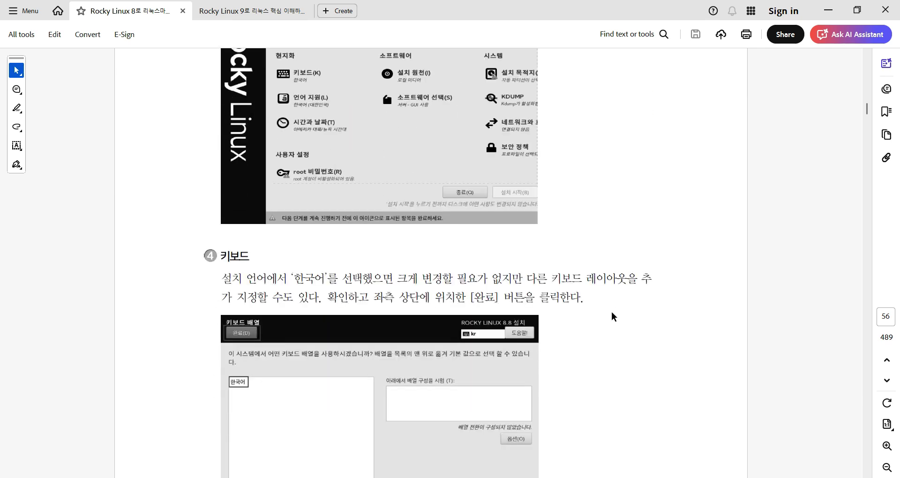
scroll(613, 316, "down", 4)
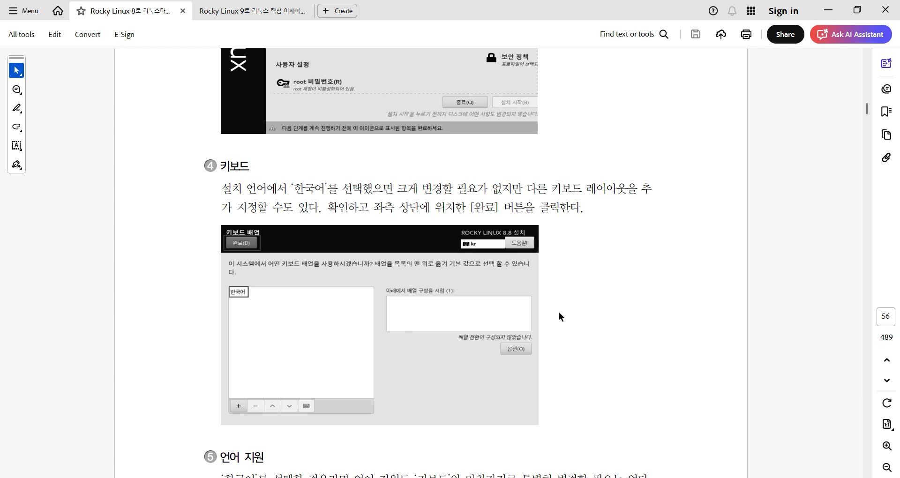
scroll(559, 312, "down", 18)
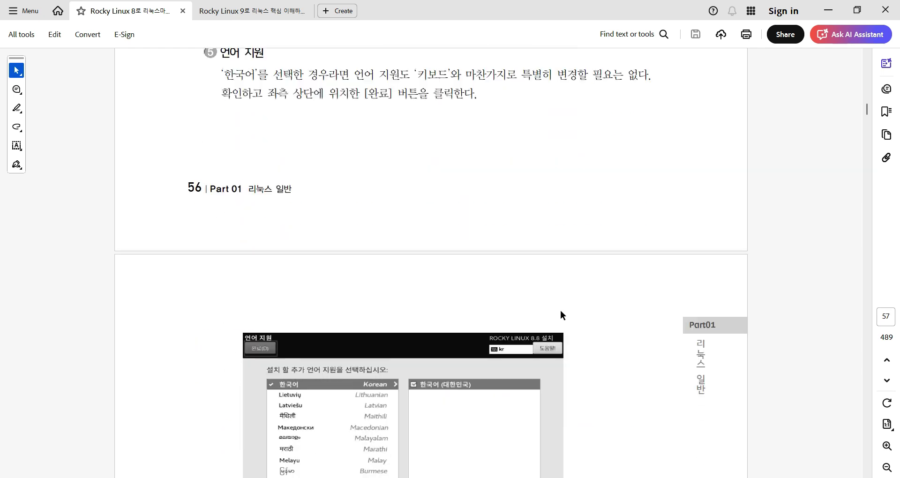
scroll(561, 311, "down", 7)
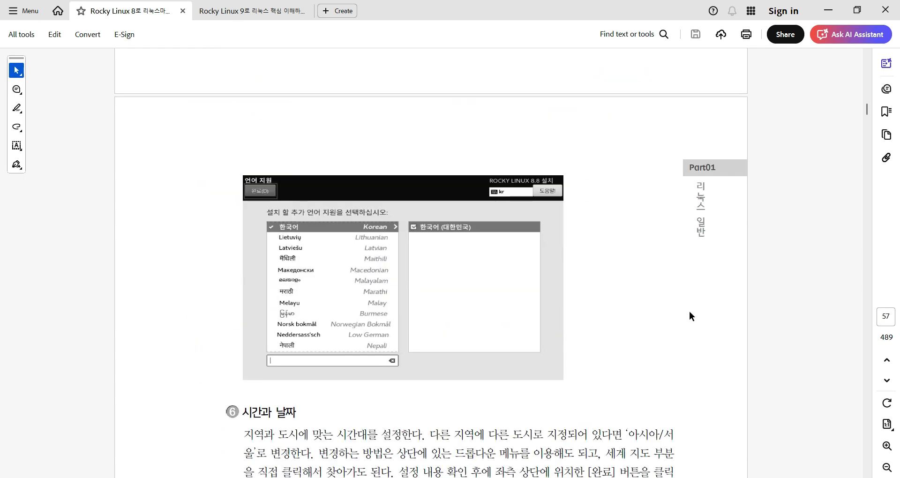
scroll(689, 310, "down", 5)
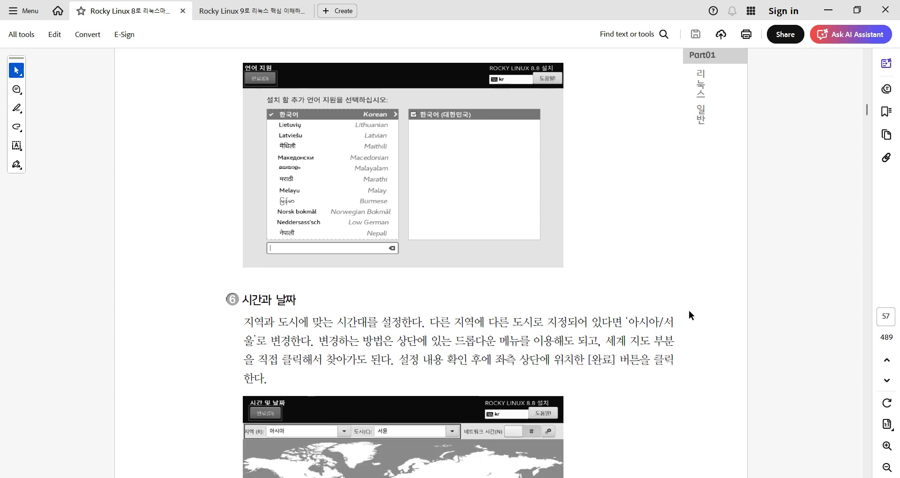
scroll(689, 311, "down", 1)
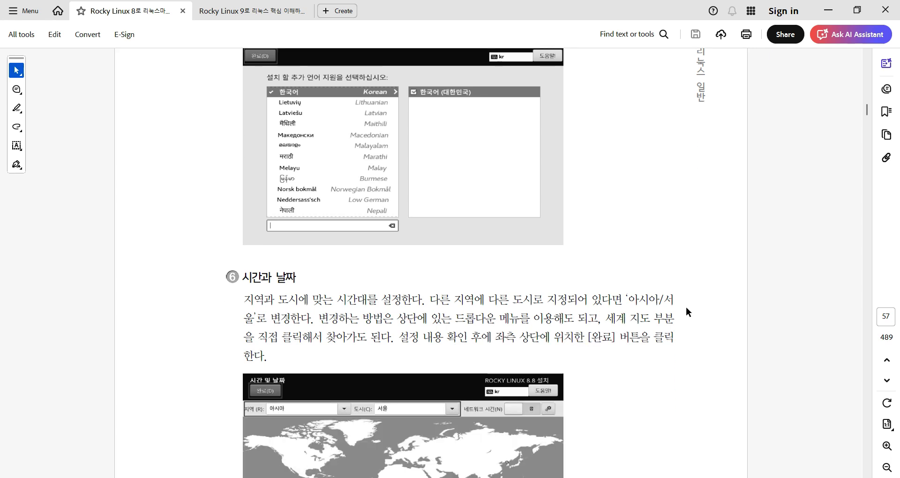
scroll(686, 305, "down", 6)
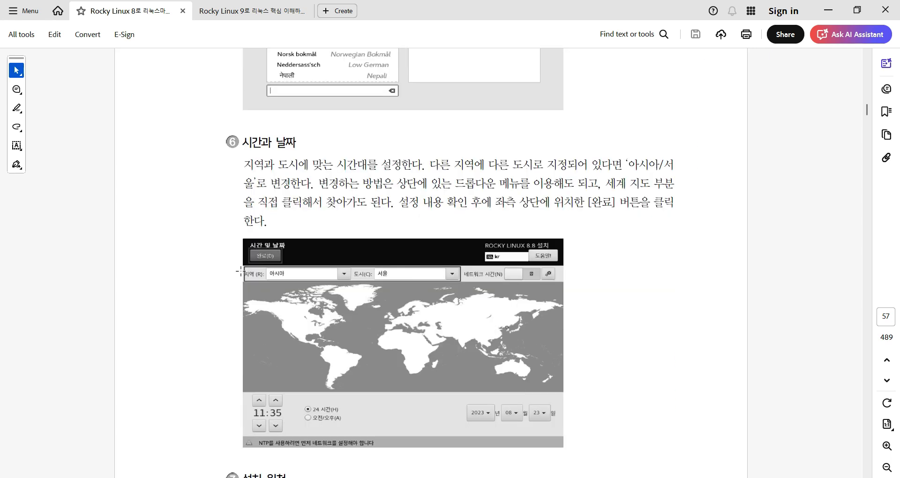
scroll(600, 268, "down", 12)
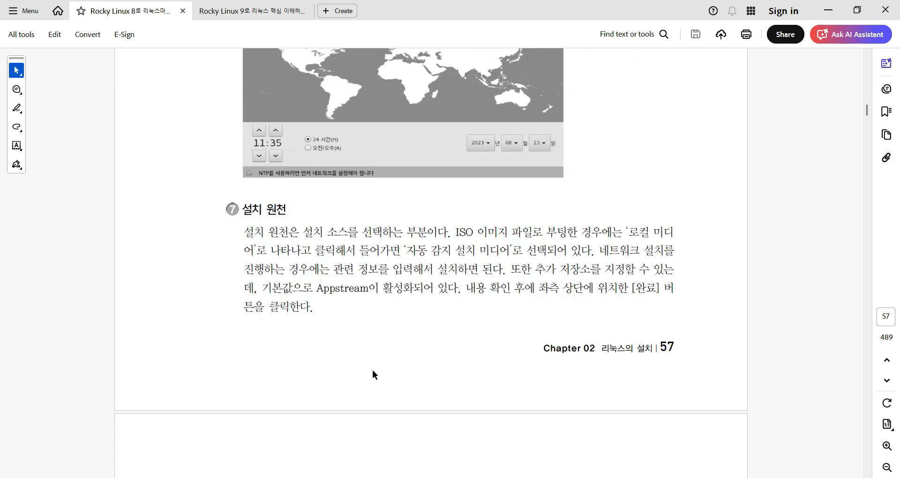
scroll(314, 341, "down", 11)
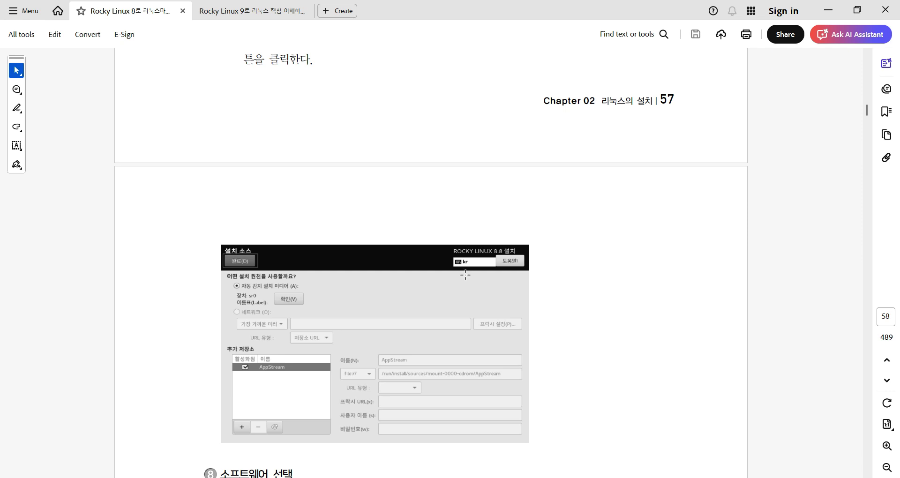
scroll(653, 276, "down", 16)
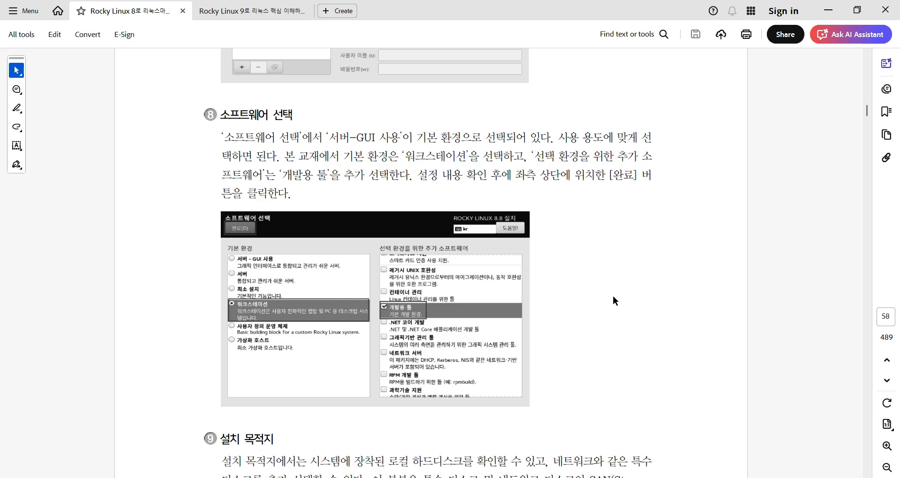
Scroll from section 9 to the manual partition setup screenshot on page 59.
scroll(613, 295, "down", 3)
scroll(613, 294, "down", 5)
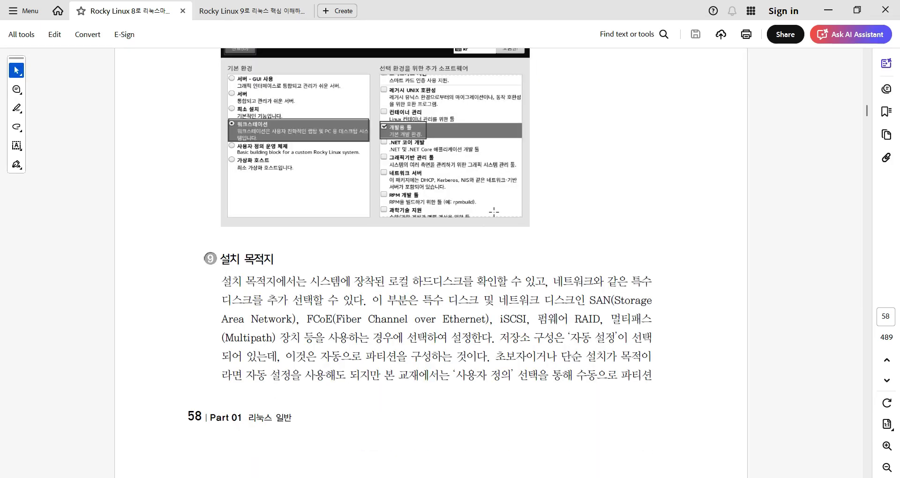
scroll(531, 274, "down", 13)
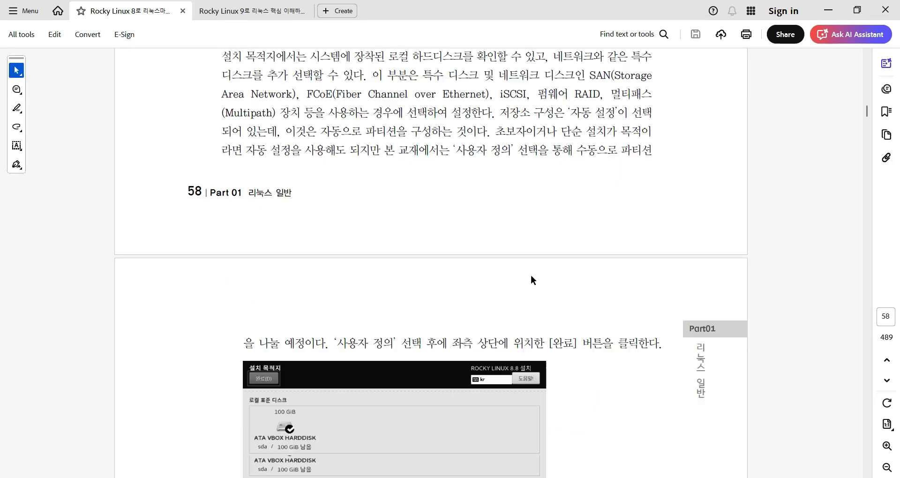
scroll(531, 274, "down", 3)
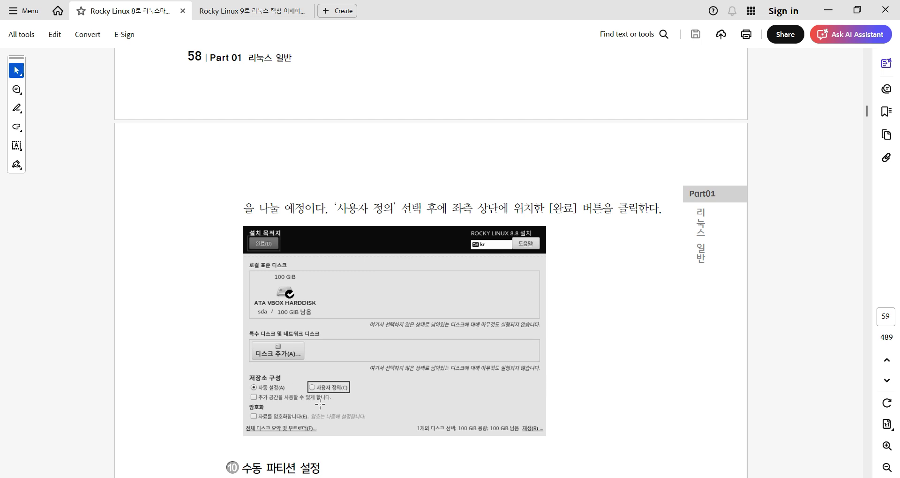
scroll(618, 294, "down", 11)
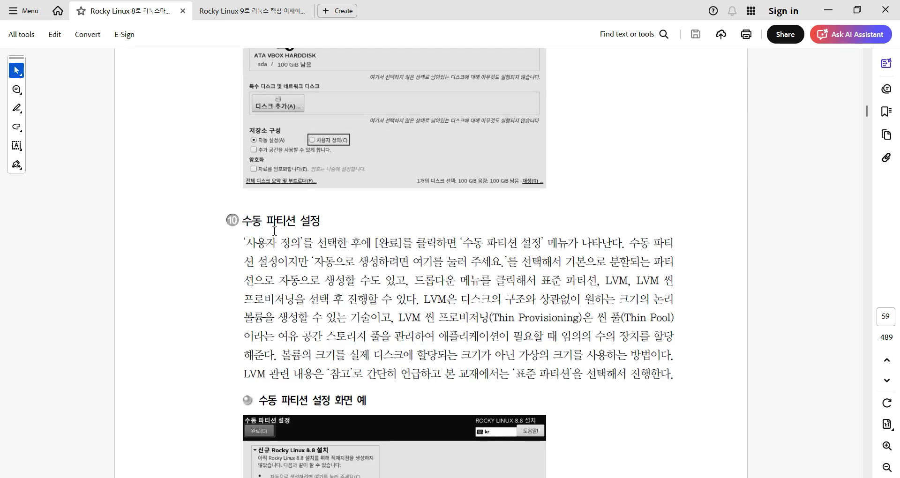
scroll(274, 231, "down", 10)
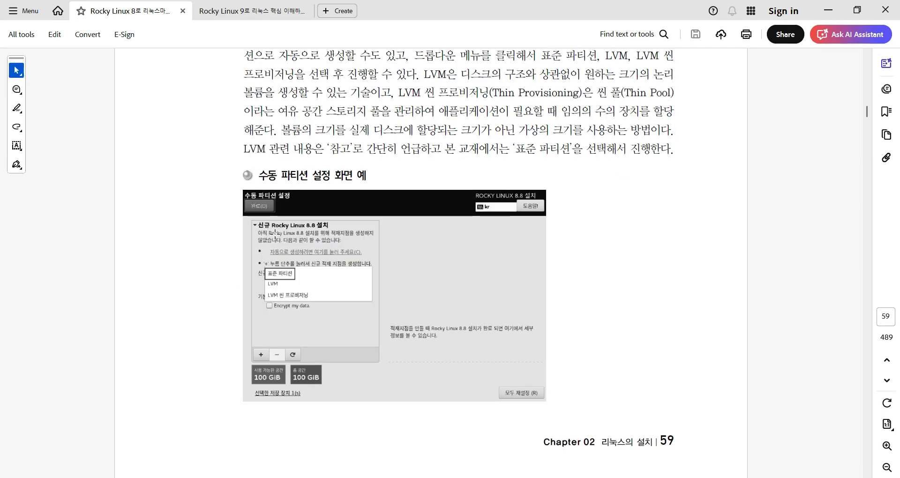
scroll(255, 280, "down", 4)
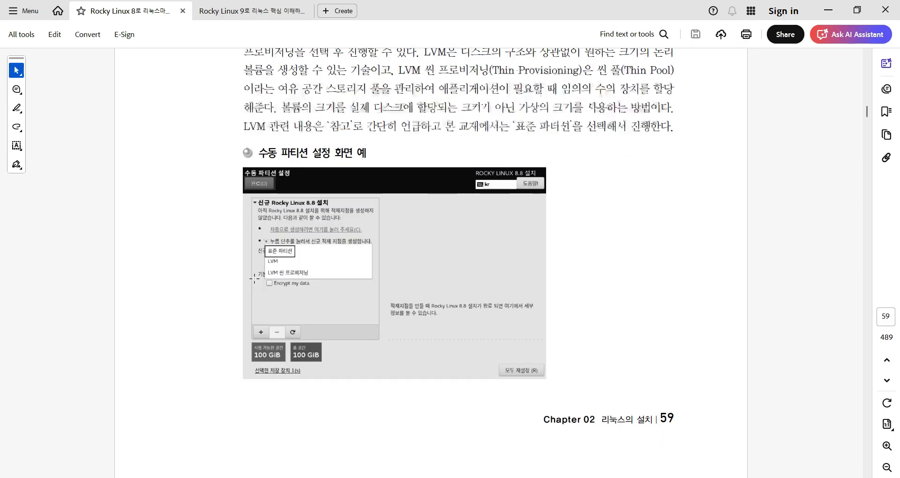
scroll(255, 280, "up", 2)
scroll(415, 224, "down", 15)
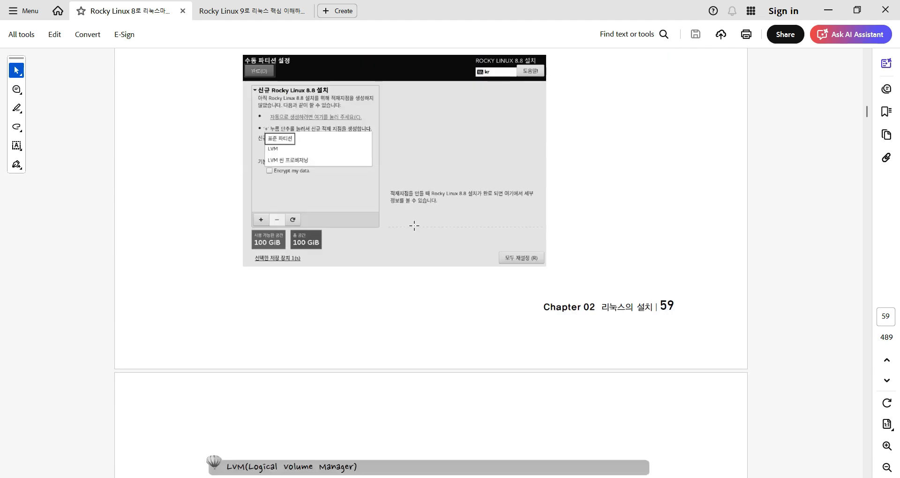
Scroll through pages 60–61 to the KDUMP and network settings on page 62.
scroll(297, 172, "down", 3)
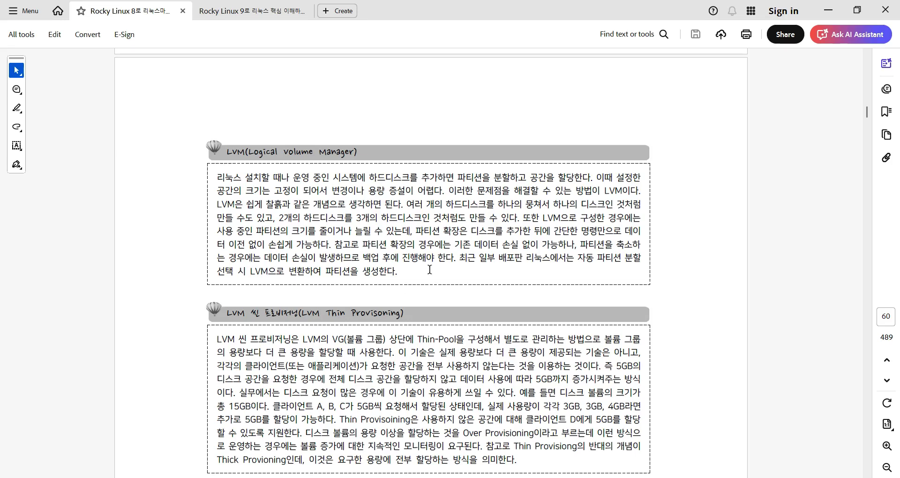
scroll(429, 269, "down", 2)
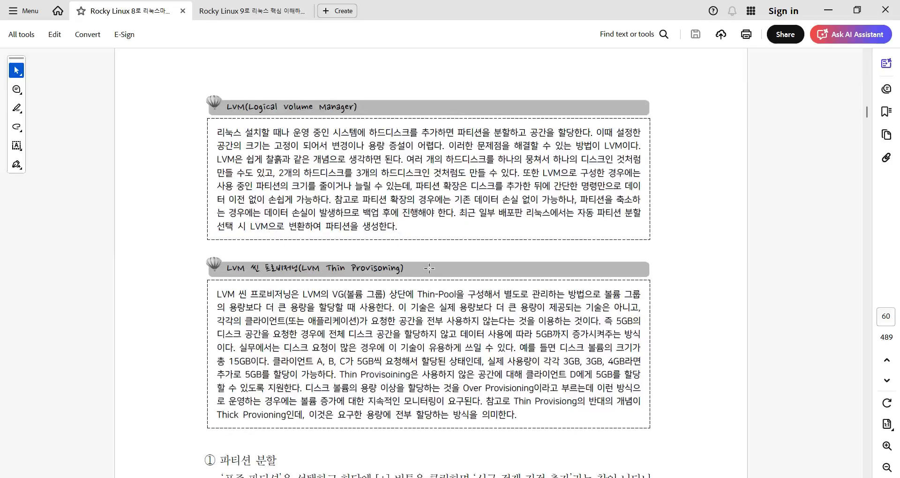
scroll(430, 268, "down", 15)
scroll(428, 264, "down", 2)
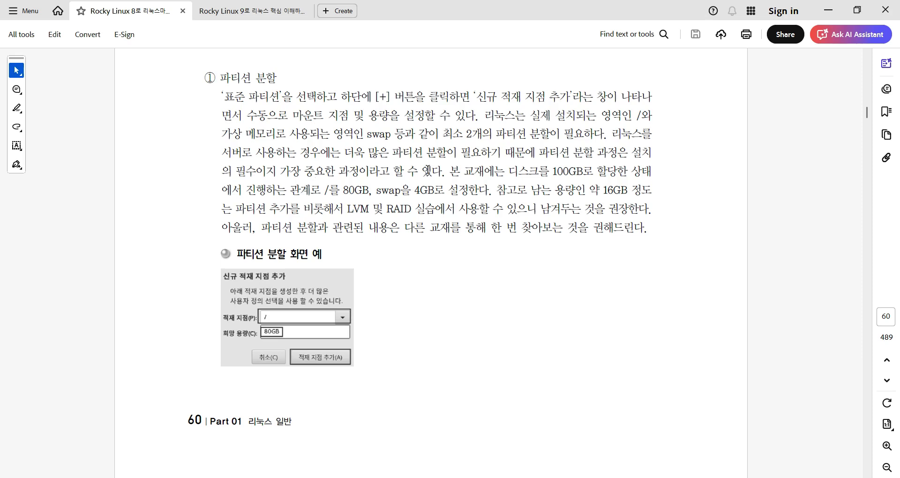
scroll(427, 170, "down", 4)
scroll(428, 170, "down", 15)
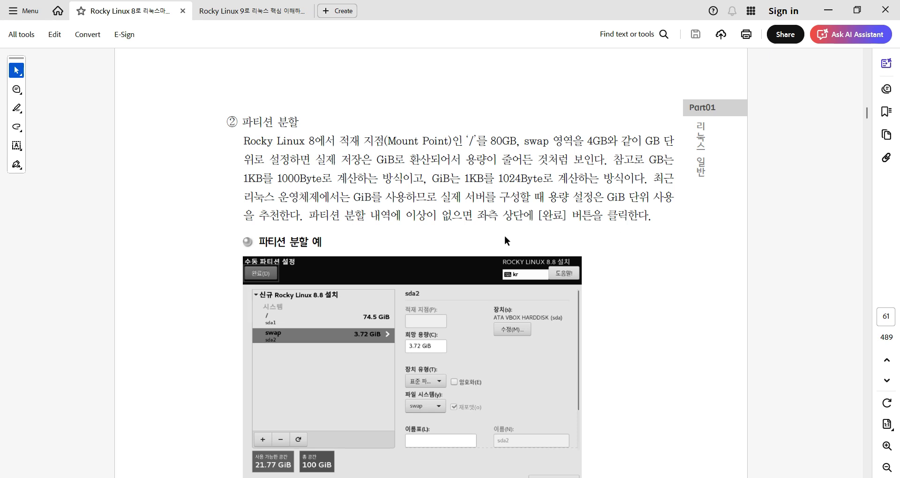
scroll(505, 235, "down", 3)
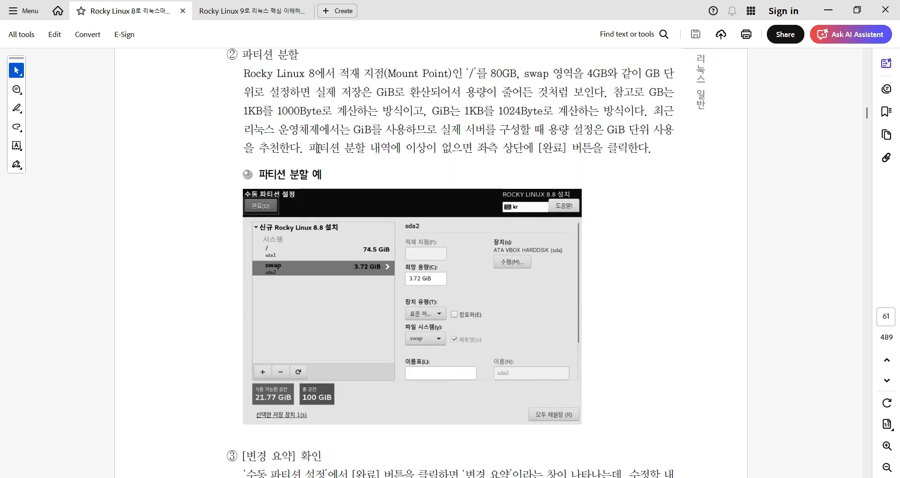
scroll(318, 148, "down", 7)
scroll(416, 136, "down", 6)
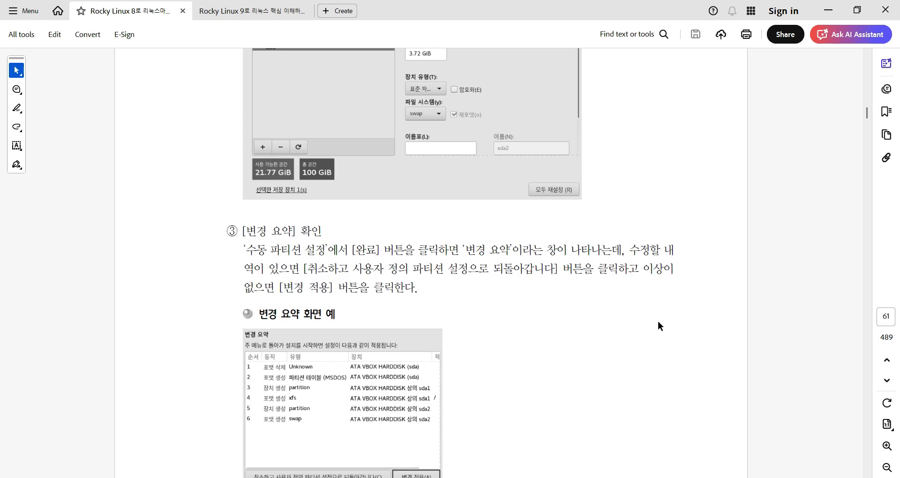
scroll(556, 226, "down", 20)
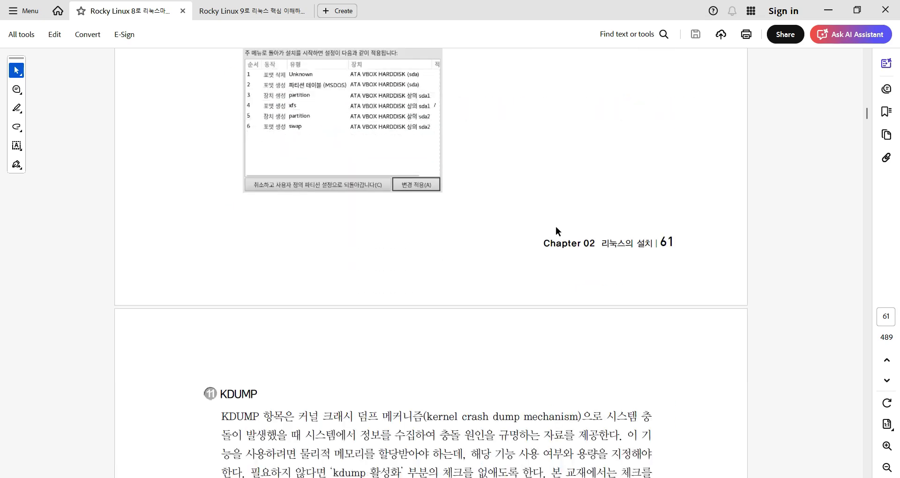
scroll(711, 195, "down", 13)
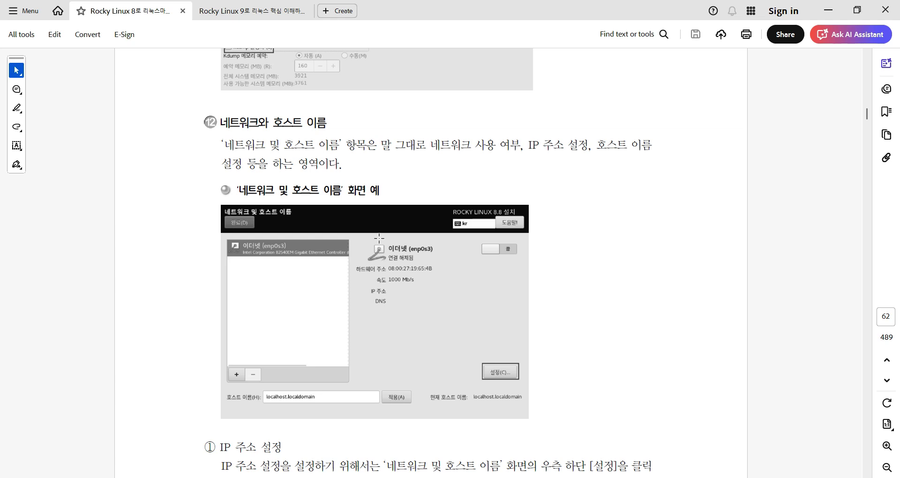
Scroll through pages 62–63 to the 보안 정책 section on page 64.
scroll(391, 228, "down", 5)
scroll(392, 228, "down", 11)
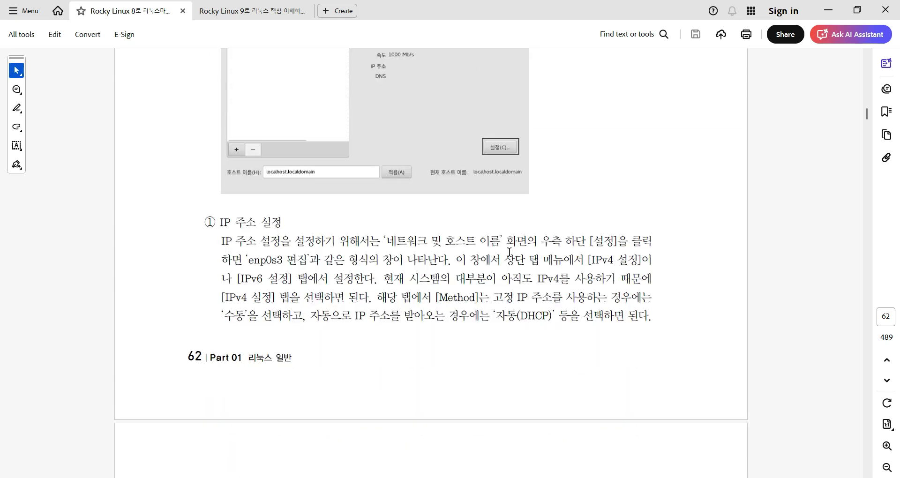
scroll(624, 182, "down", 6)
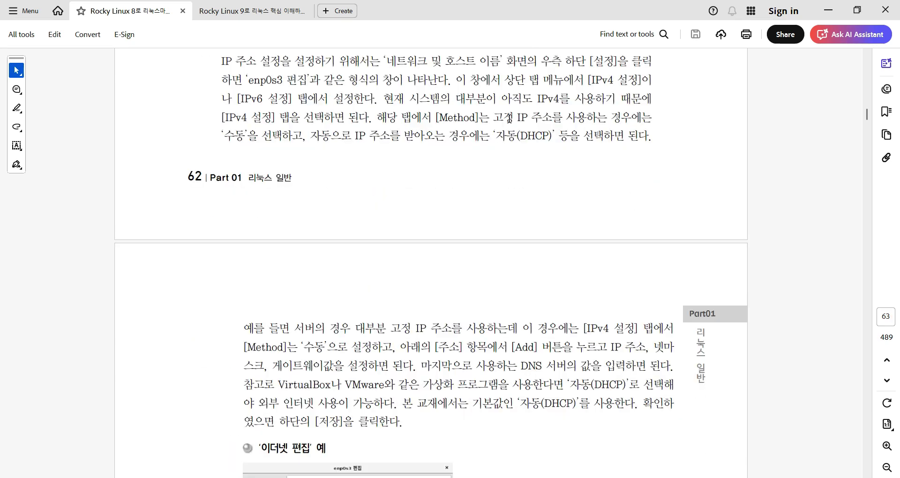
scroll(605, 307, "down", 7)
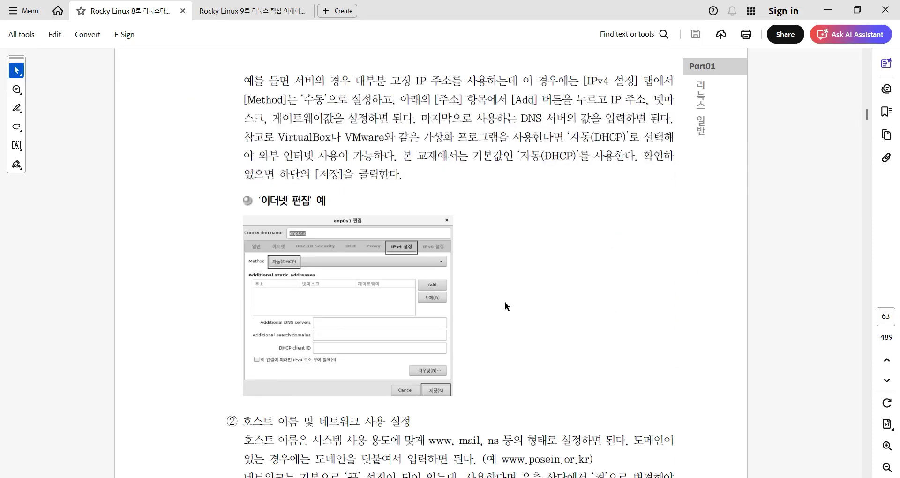
scroll(300, 281, "down", 1)
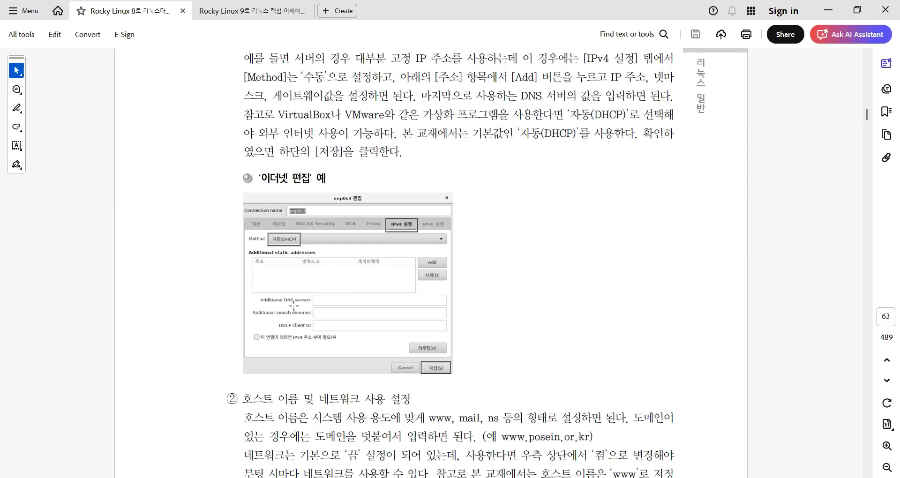
scroll(502, 242, "down", 12)
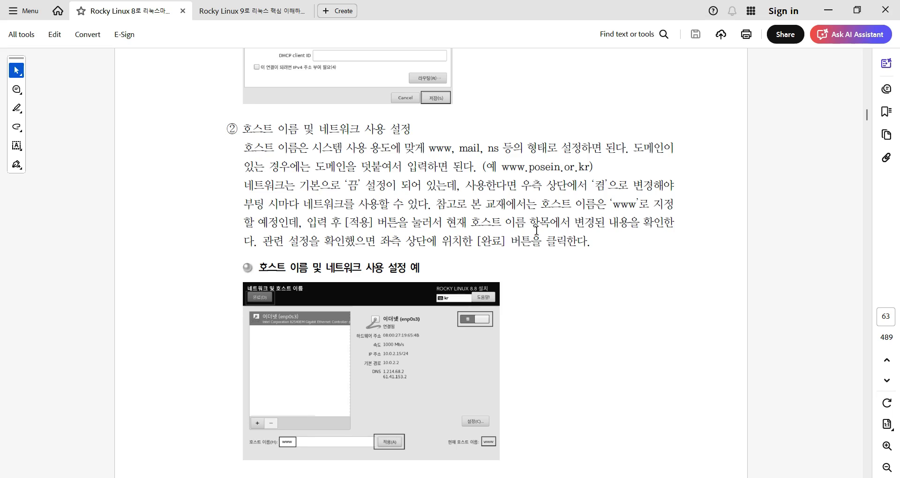
scroll(537, 230, "down", 3)
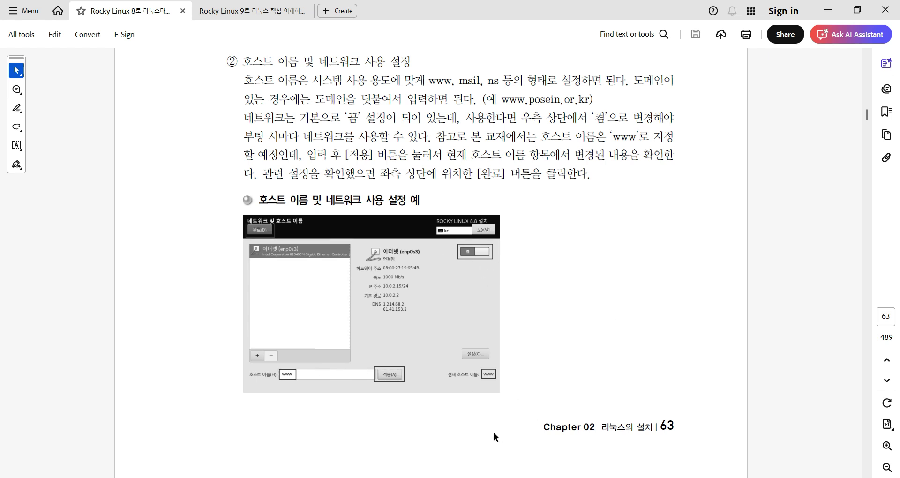
scroll(598, 356, "down", 3)
scroll(598, 356, "down", 5)
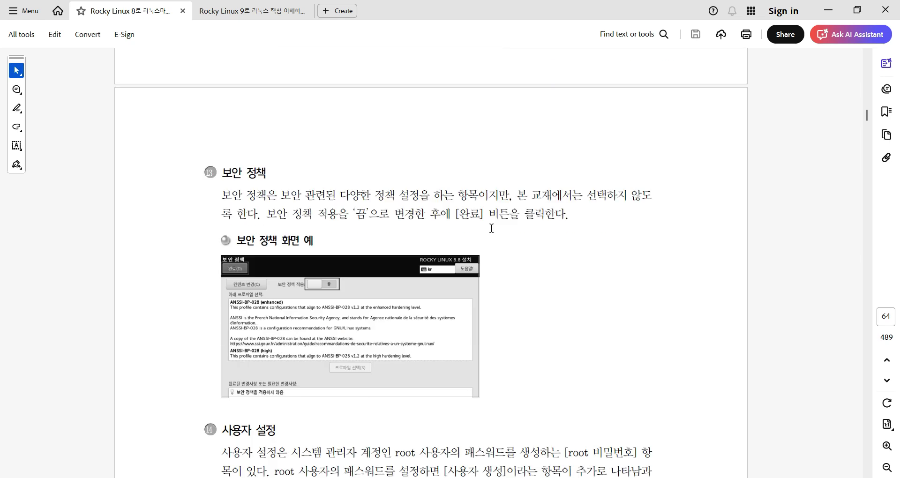
Scroll to the '③ [사용자 설정] 확인' paragraph at the end of page 65.
scroll(491, 228, "down", 2)
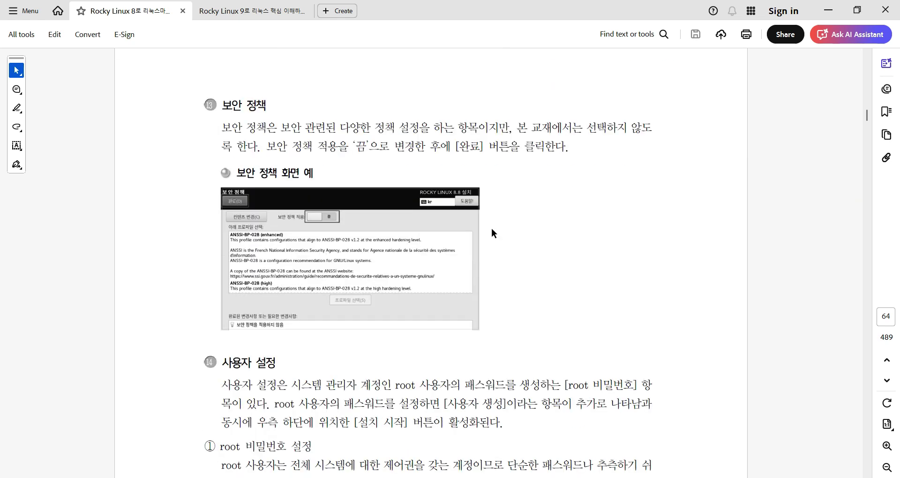
scroll(492, 229, "down", 4)
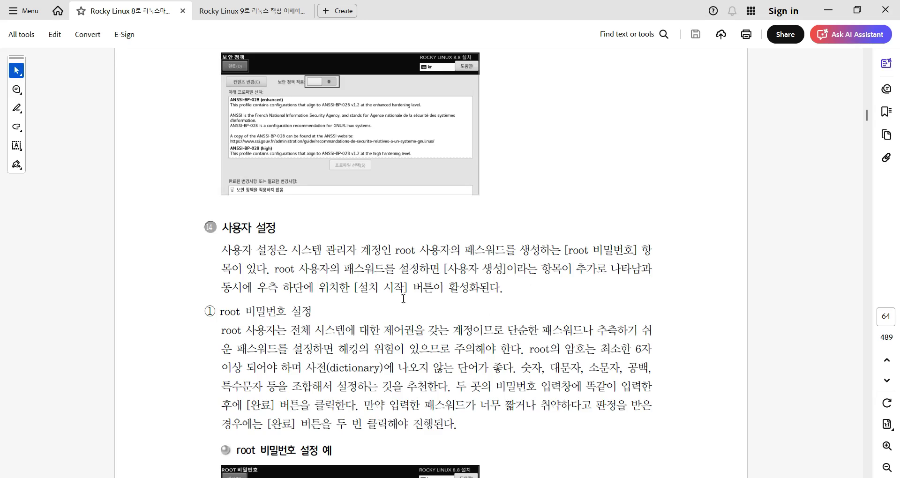
scroll(424, 269, "down", 5)
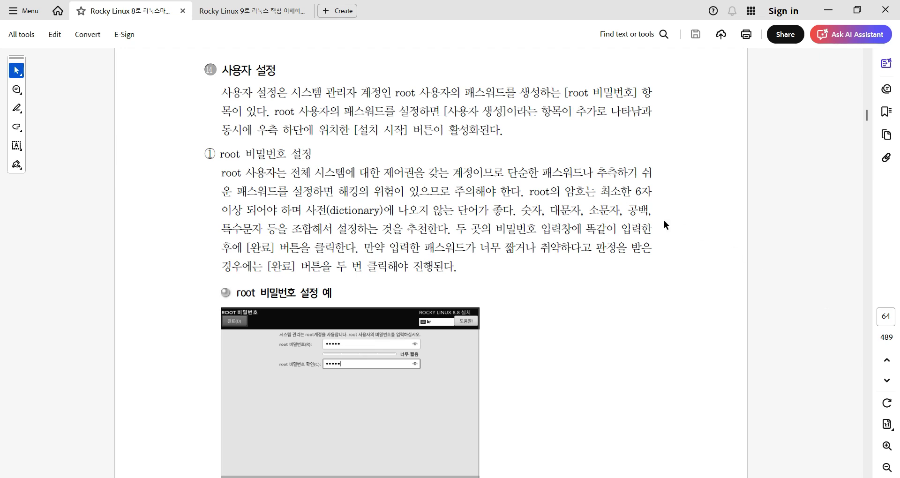
scroll(666, 225, "down", 3)
scroll(648, 237, "down", 2)
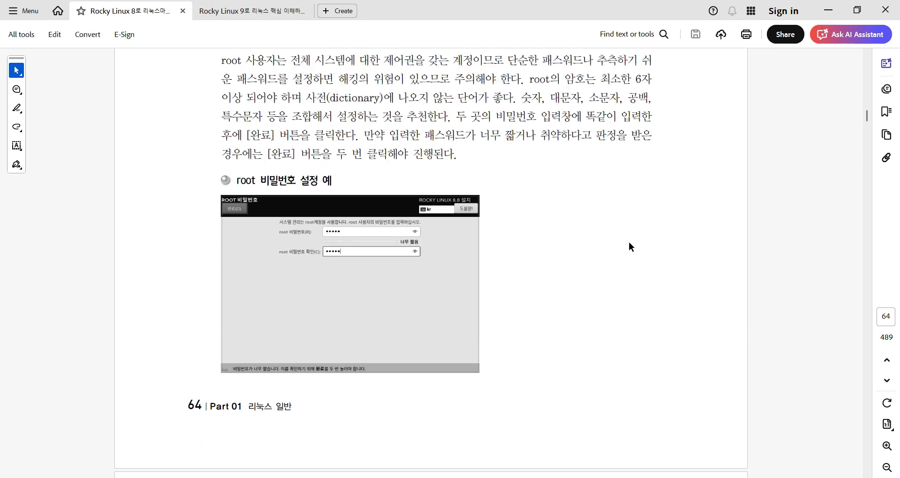
scroll(437, 176, "down", 1)
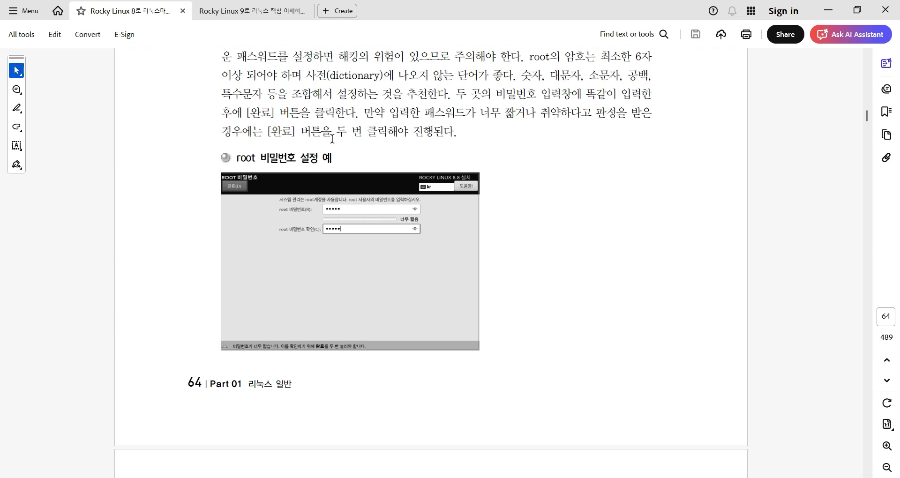
scroll(464, 146, "down", 20)
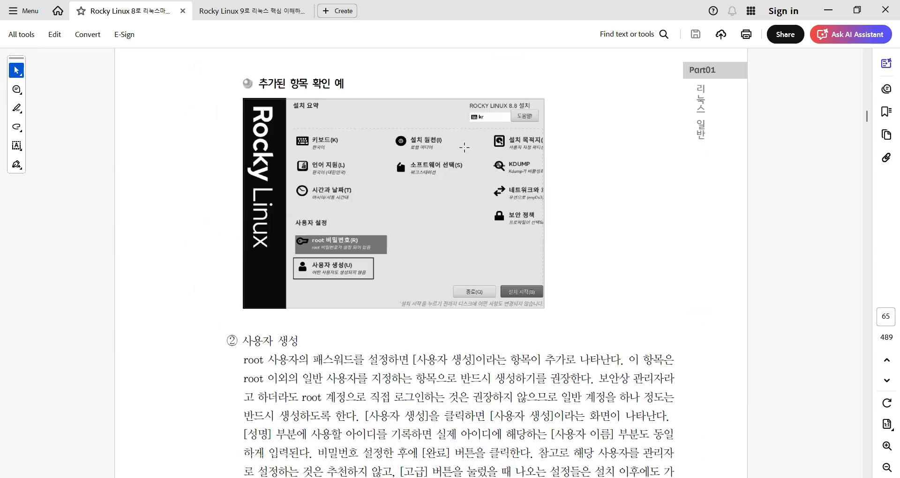
scroll(555, 166, "down", 5)
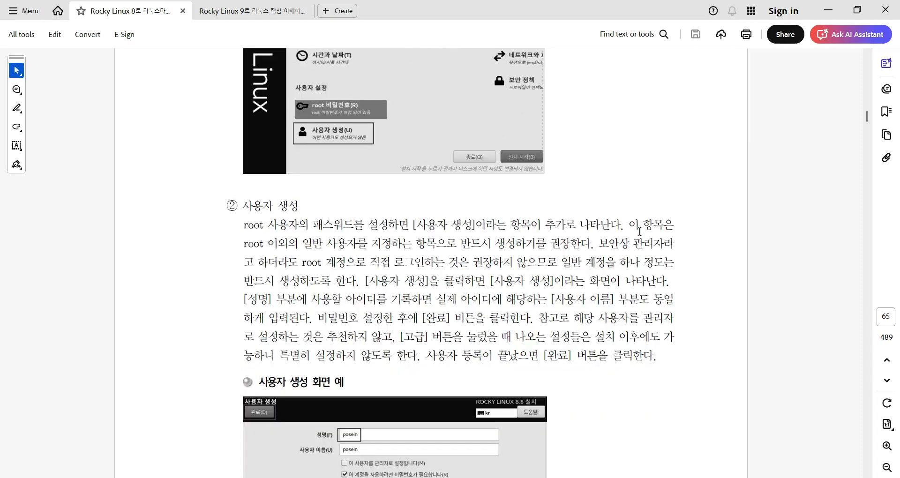
scroll(269, 303, "down", 5)
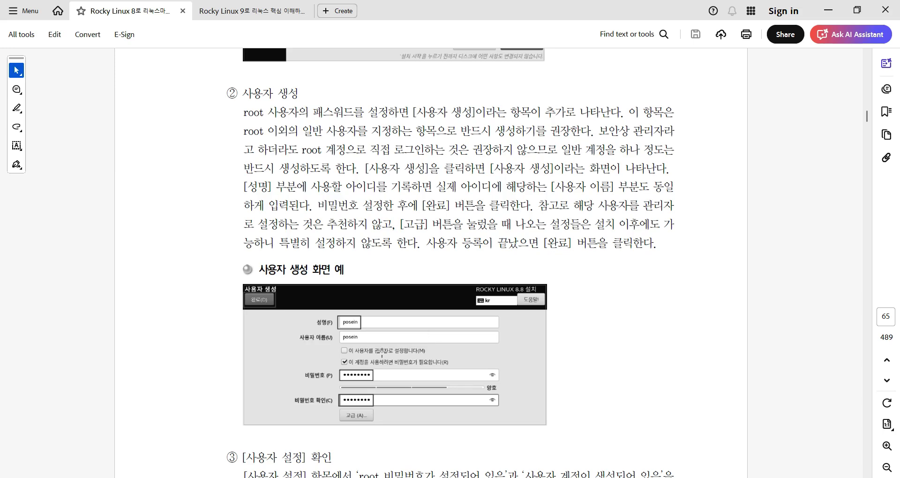
scroll(491, 308, "down", 3)
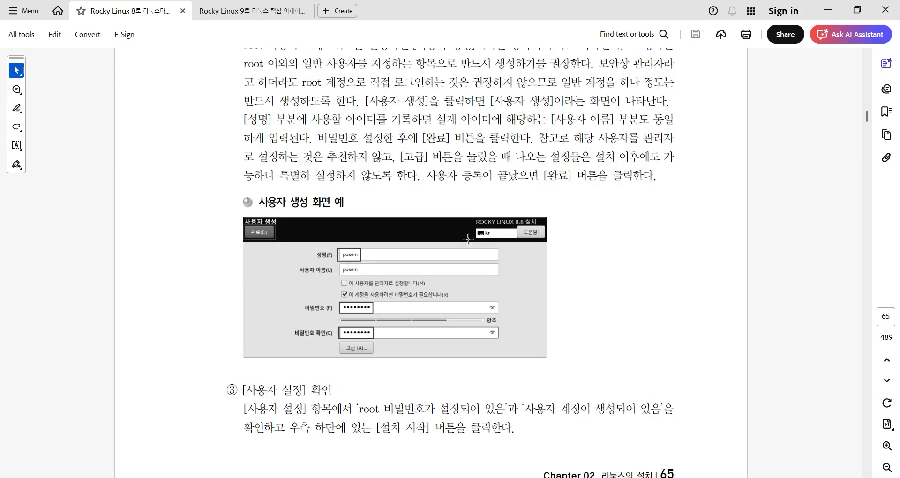
scroll(736, 261, "down", 4)
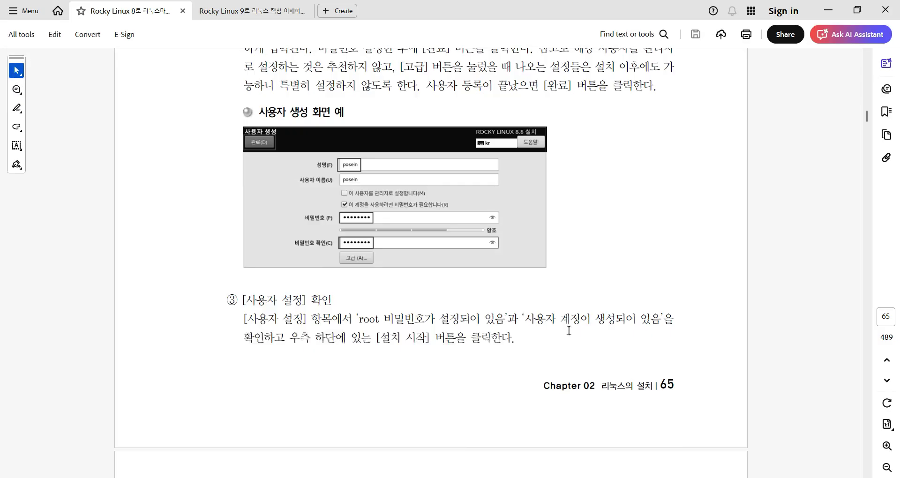
scroll(628, 271, "down", 3)
scroll(629, 269, "down", 5)
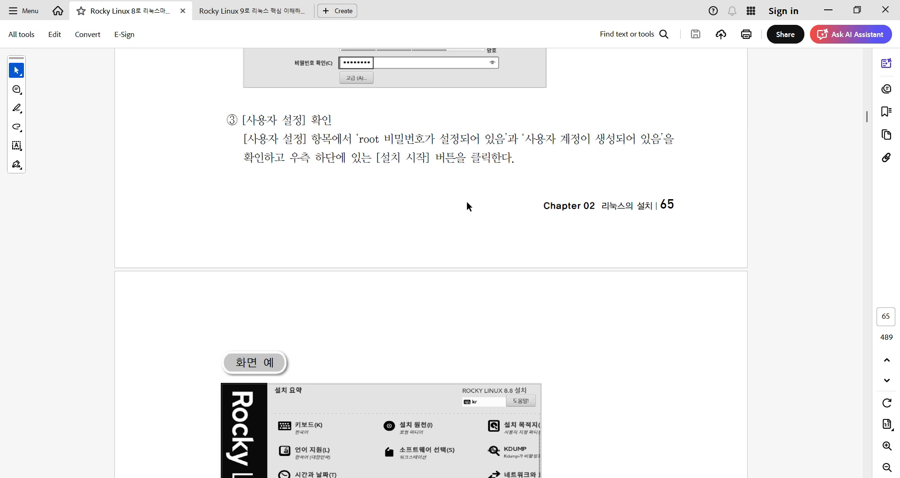
Scroll further through the textbook, then check the Rocky Linux installer's progress in VirtualBox.
scroll(467, 204, "down", 5)
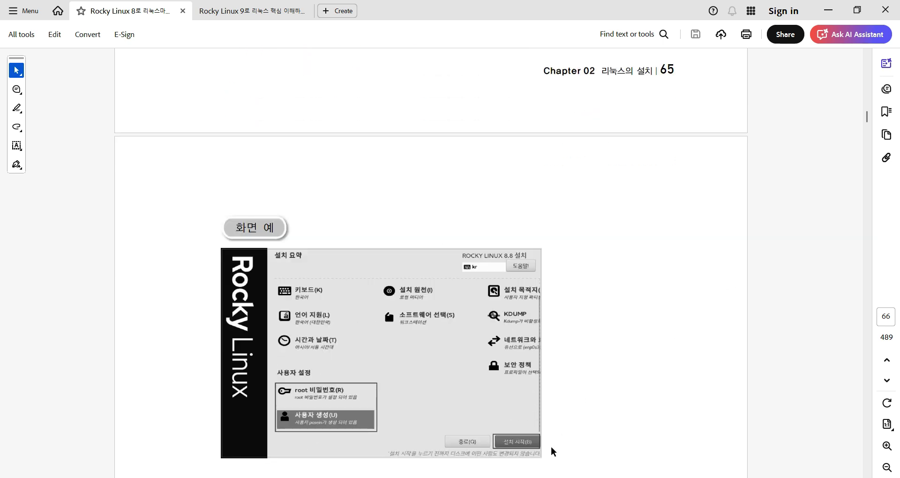
scroll(654, 345, "down", 10)
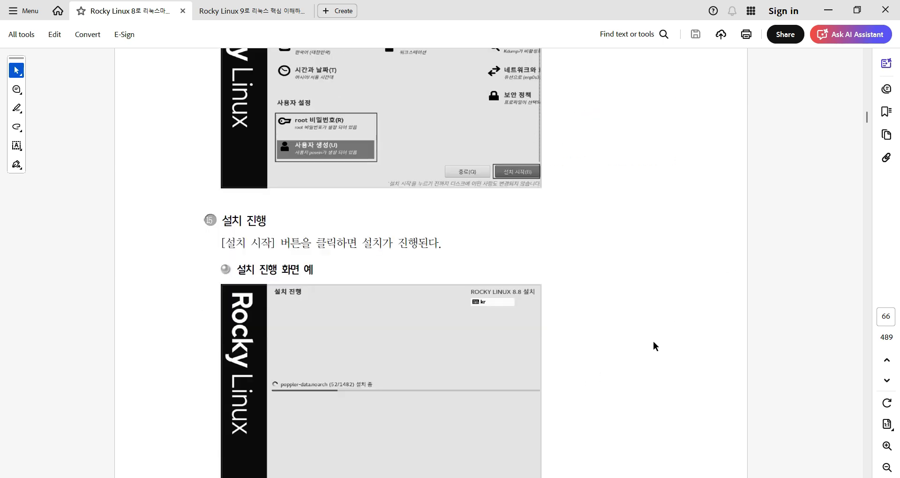
scroll(652, 345, "down", 3)
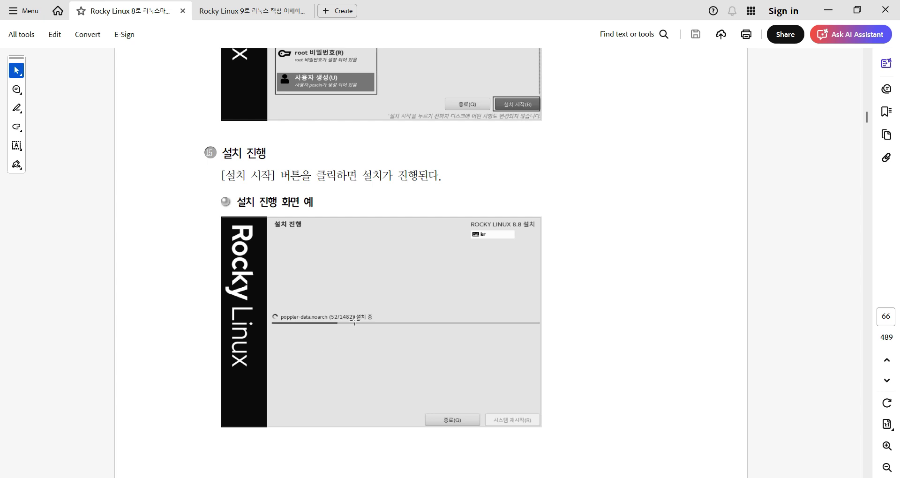
mouse_move(437, 476)
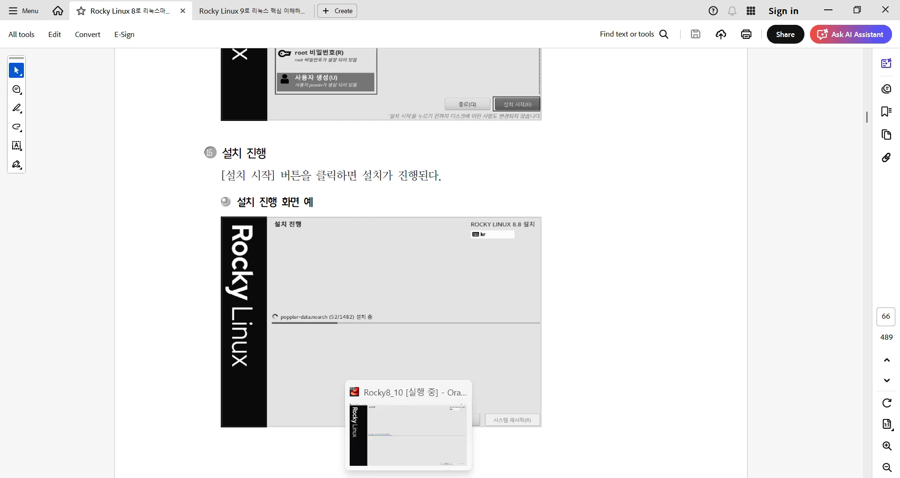
left_click(409, 427)
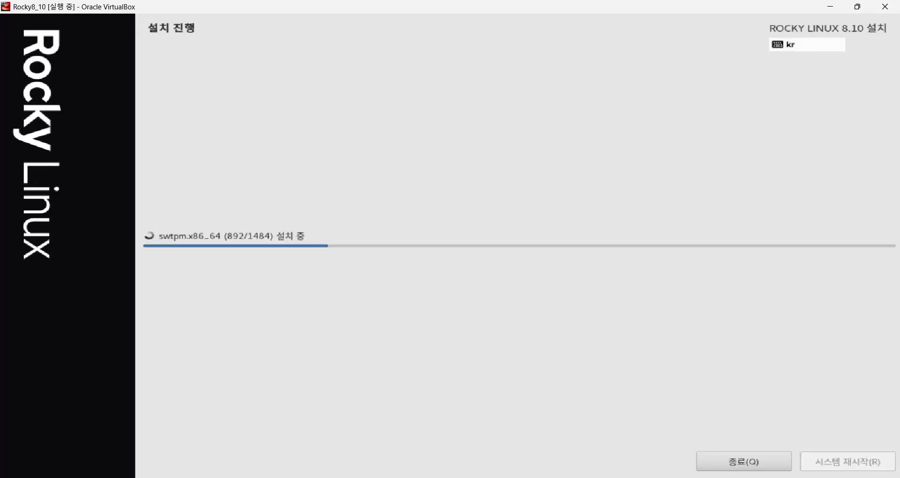
Read down to the page 67 시스템 재시작 section, then return to the installer at 892 of 1484 packages.
left_click(827, 6)
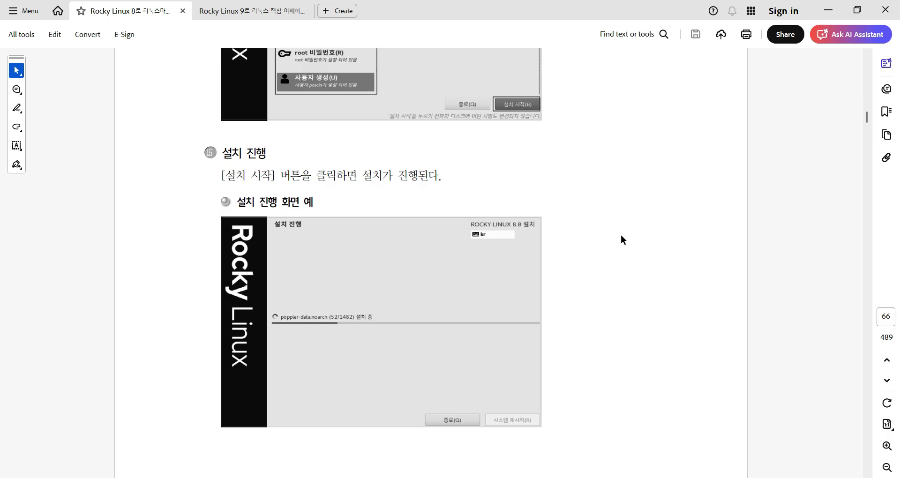
scroll(621, 235, "down", 6)
scroll(620, 237, "down", 7)
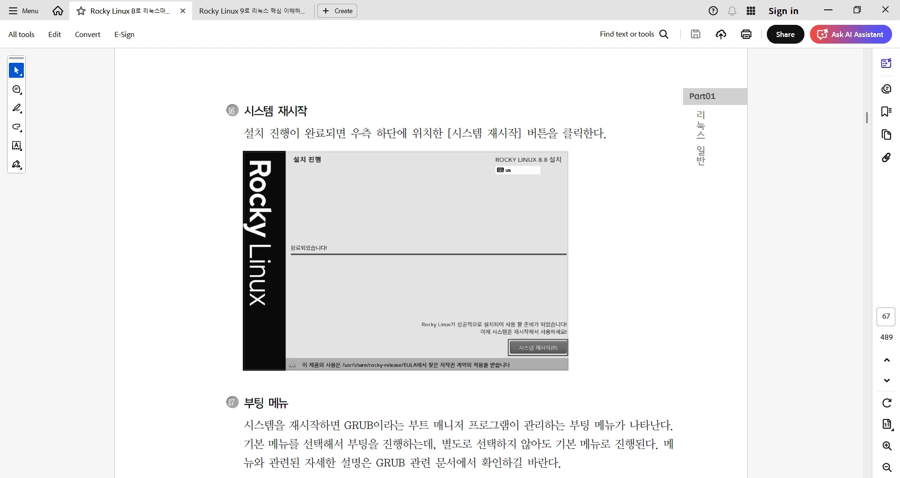
mouse_move(408, 477)
key("alt+Tab")
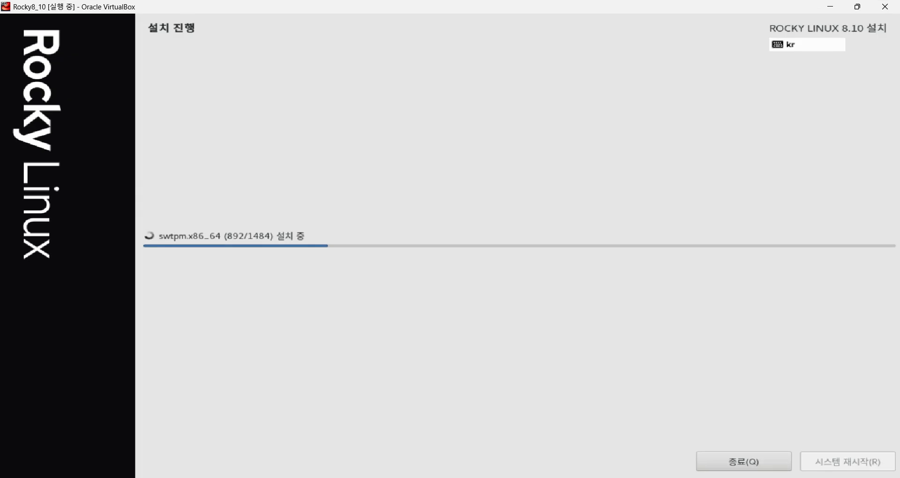